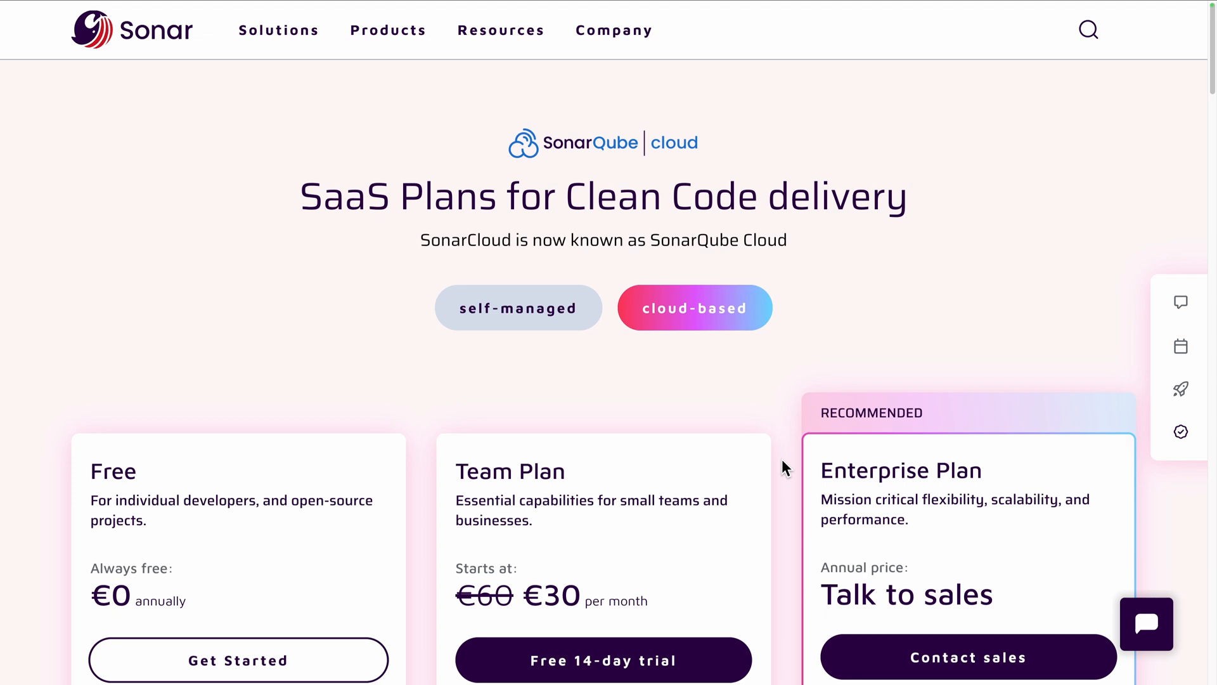
# - Compare SonarQube's cloud-based plans with its self-managed plans on the pricing pages
pyautogui.scroll(-5, 783, 468)
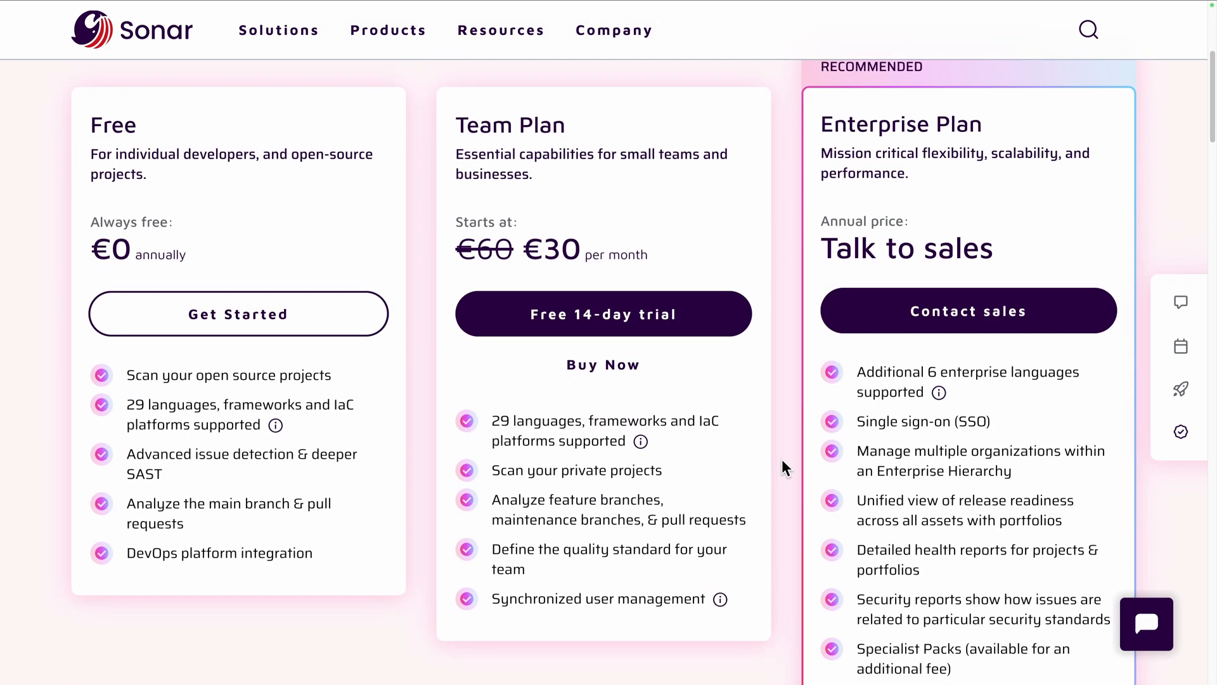
pyautogui.scroll(4, 783, 462)
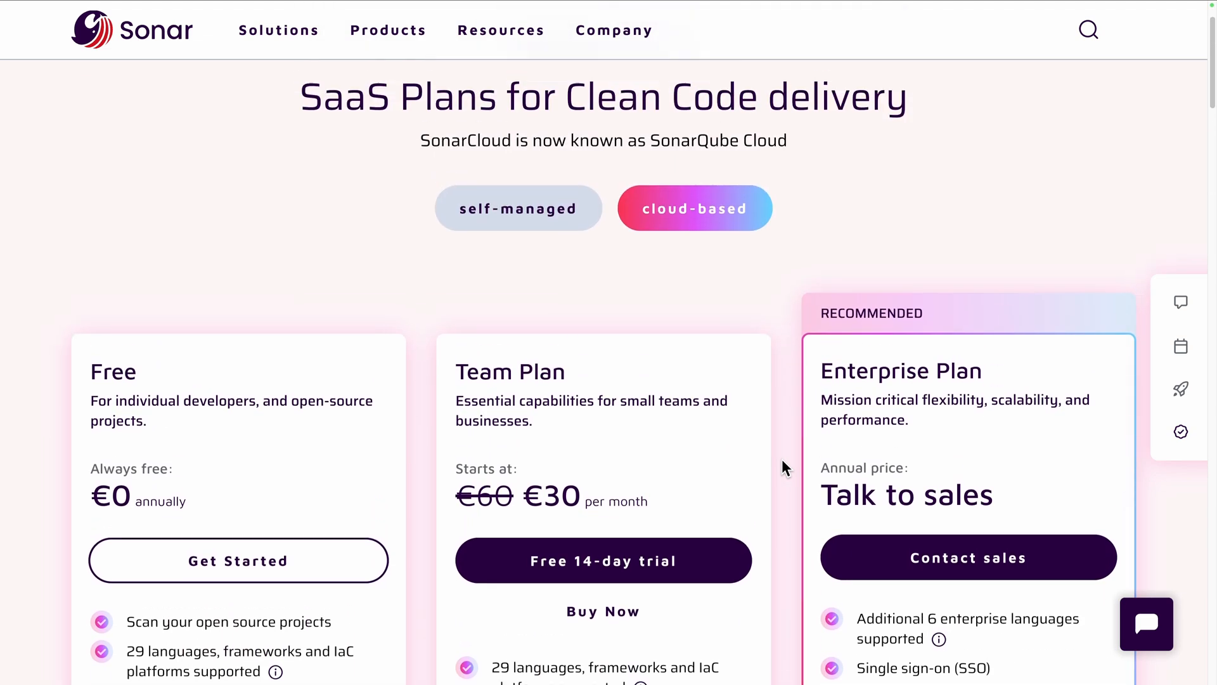
pyautogui.click(535, 247)
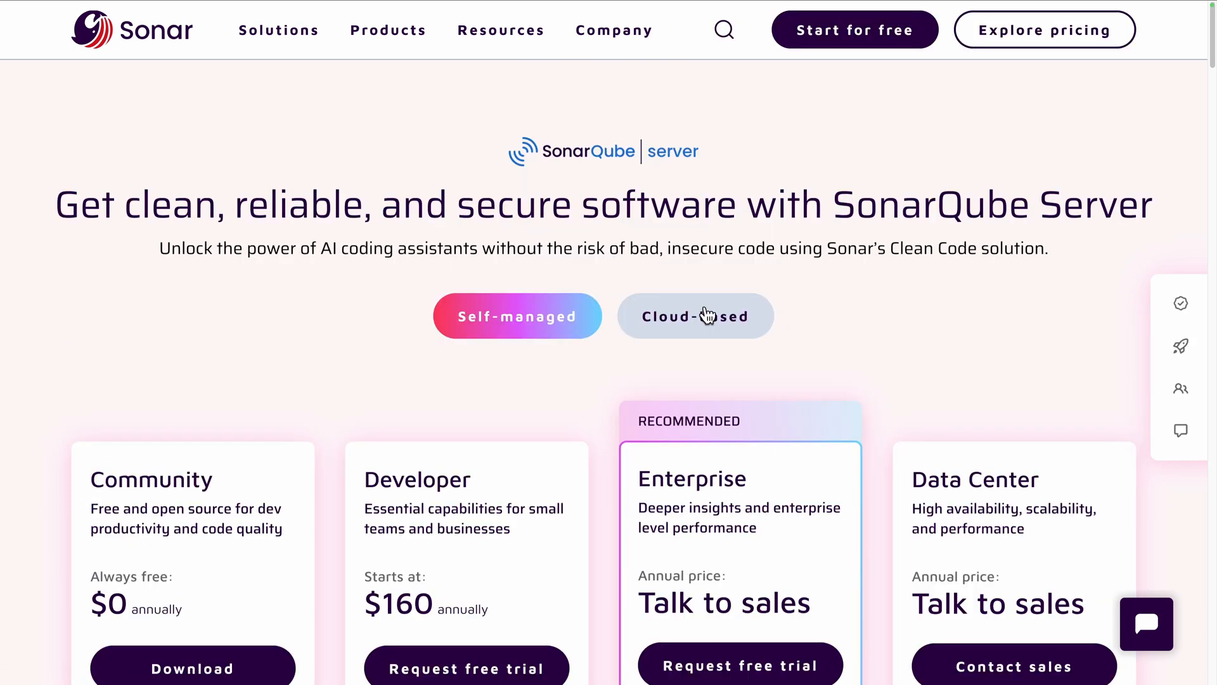
pyautogui.scroll(-5, 884, 347)
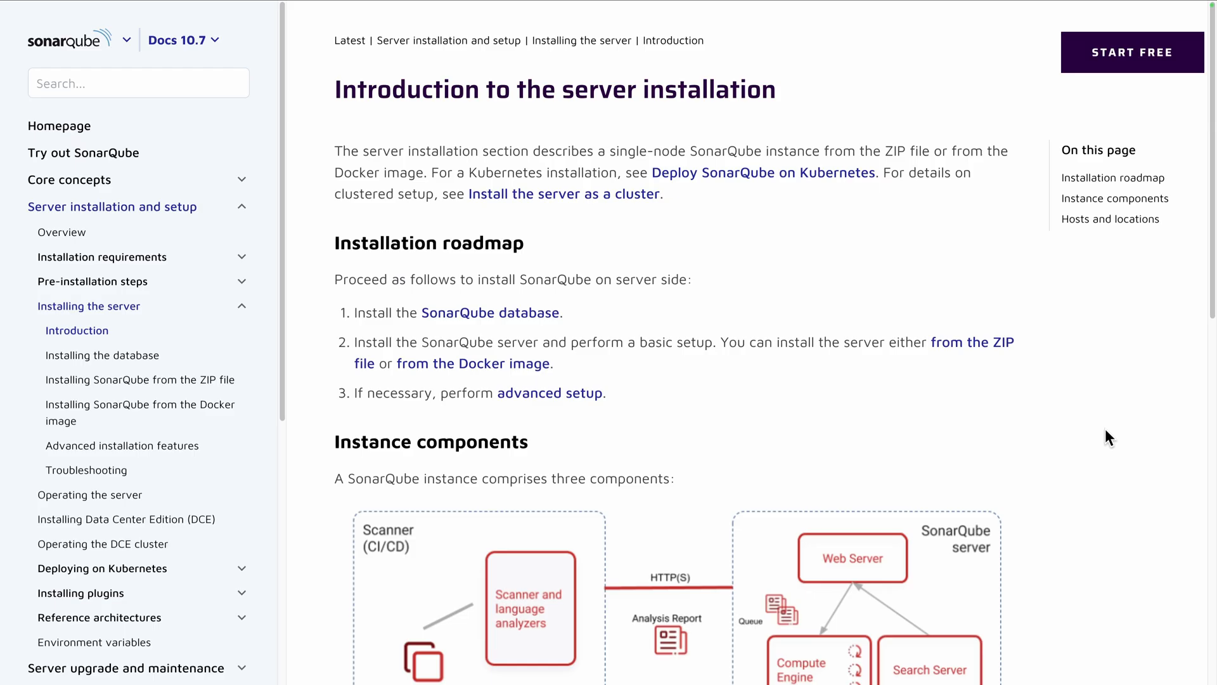
# - Read the SonarQube server installation introduction, covering the installation roadmap and the instance components
pyautogui.scroll(-3, 1105, 429)
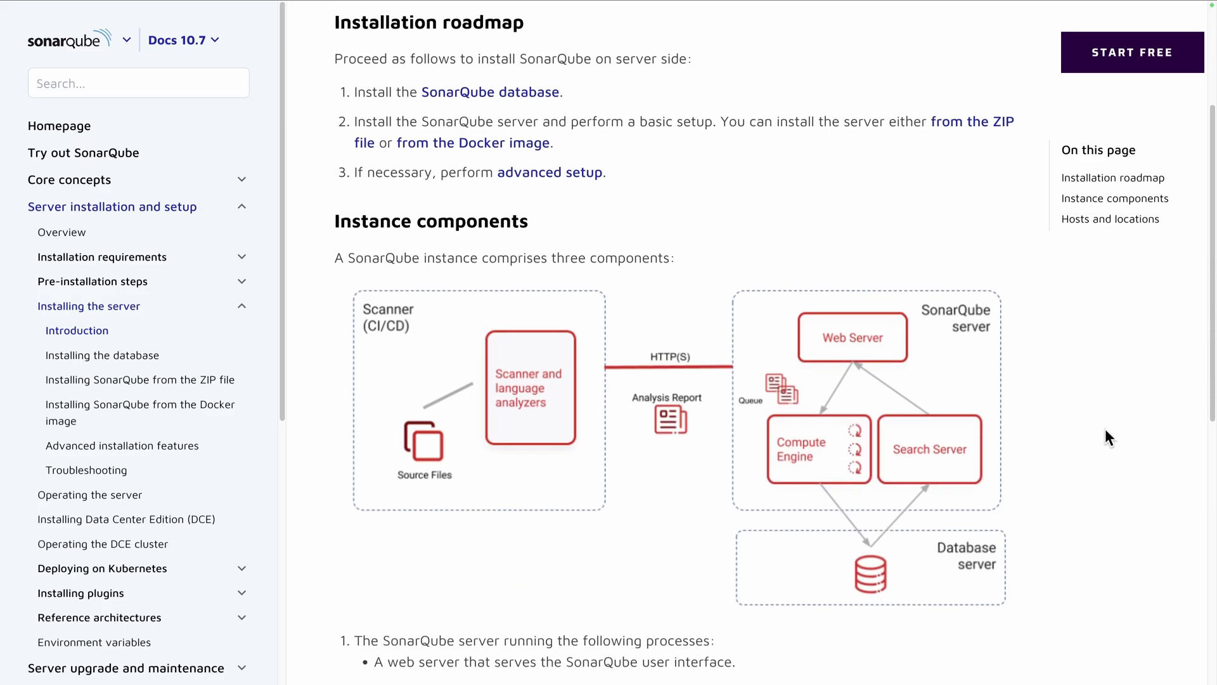
pyautogui.scroll(-5, 1106, 430)
pyautogui.scroll(-3, 1105, 429)
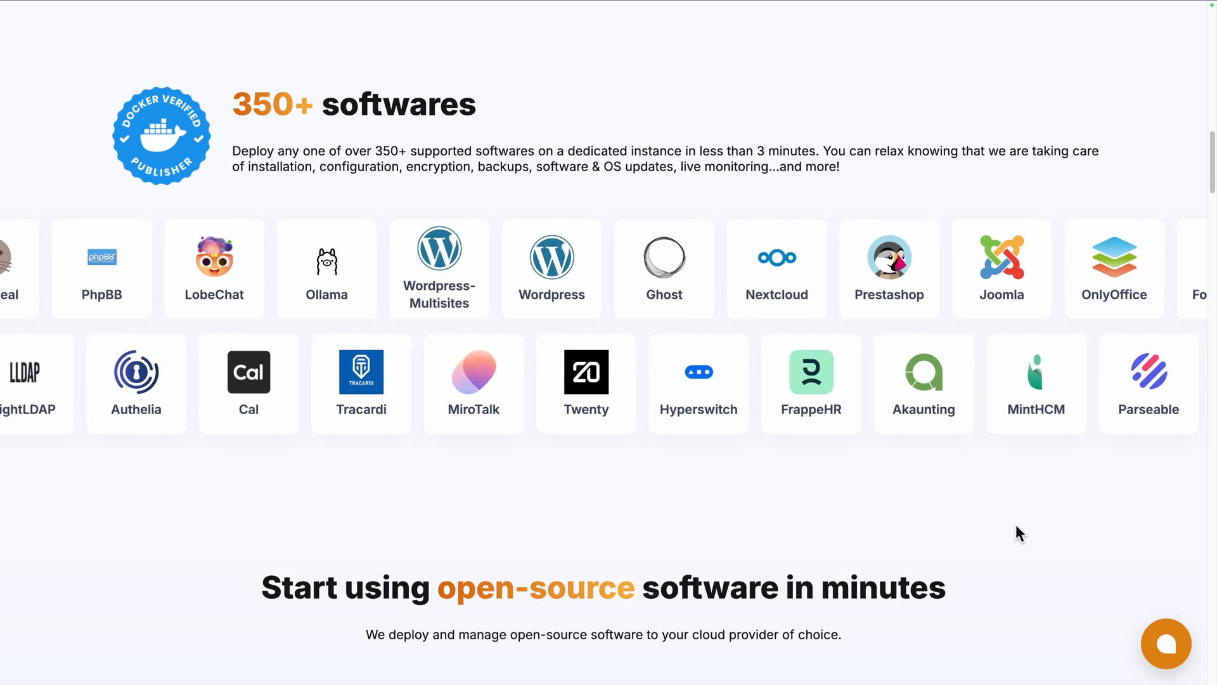
# - Log in to Elestio and choose SonarQube as the new service to deploy
pyautogui.scroll(-7, 1015, 526)
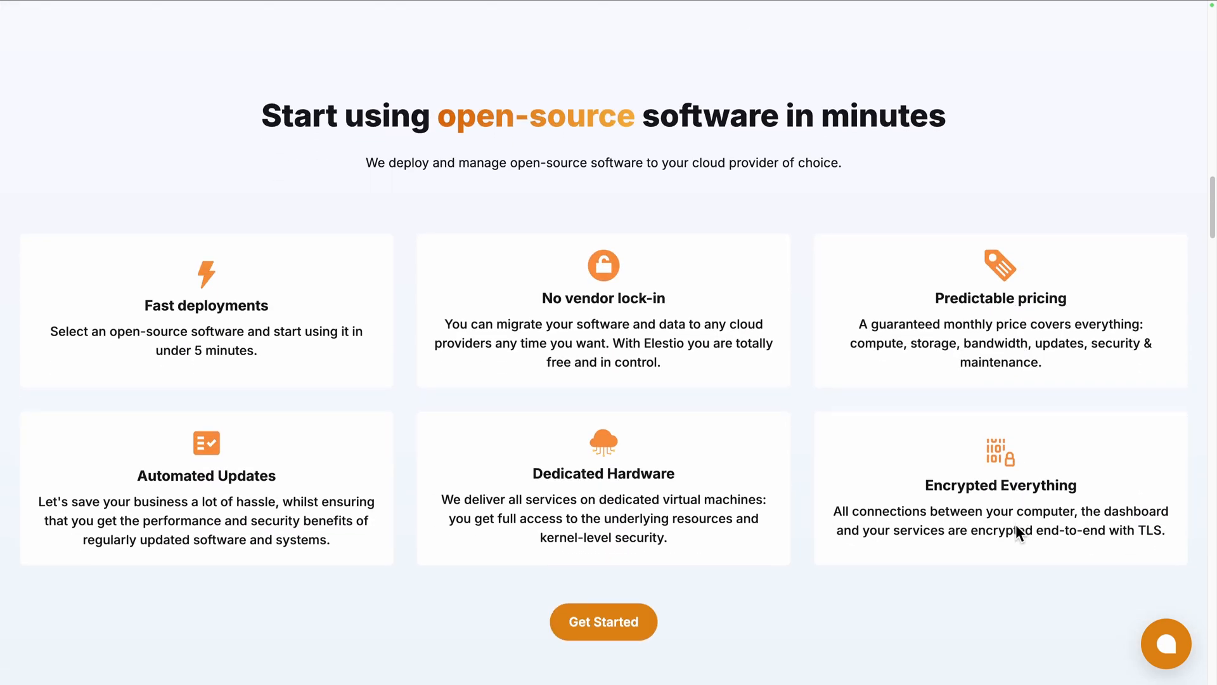
pyautogui.scroll(-10, 1016, 527)
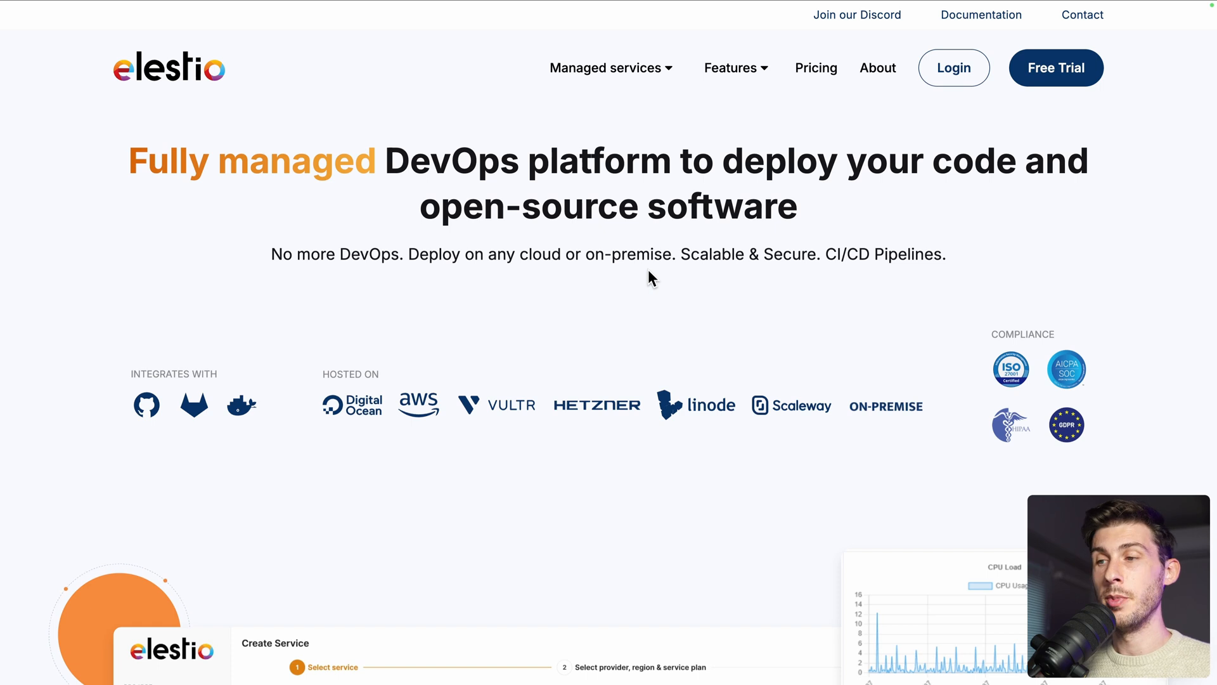
pyautogui.click(942, 70)
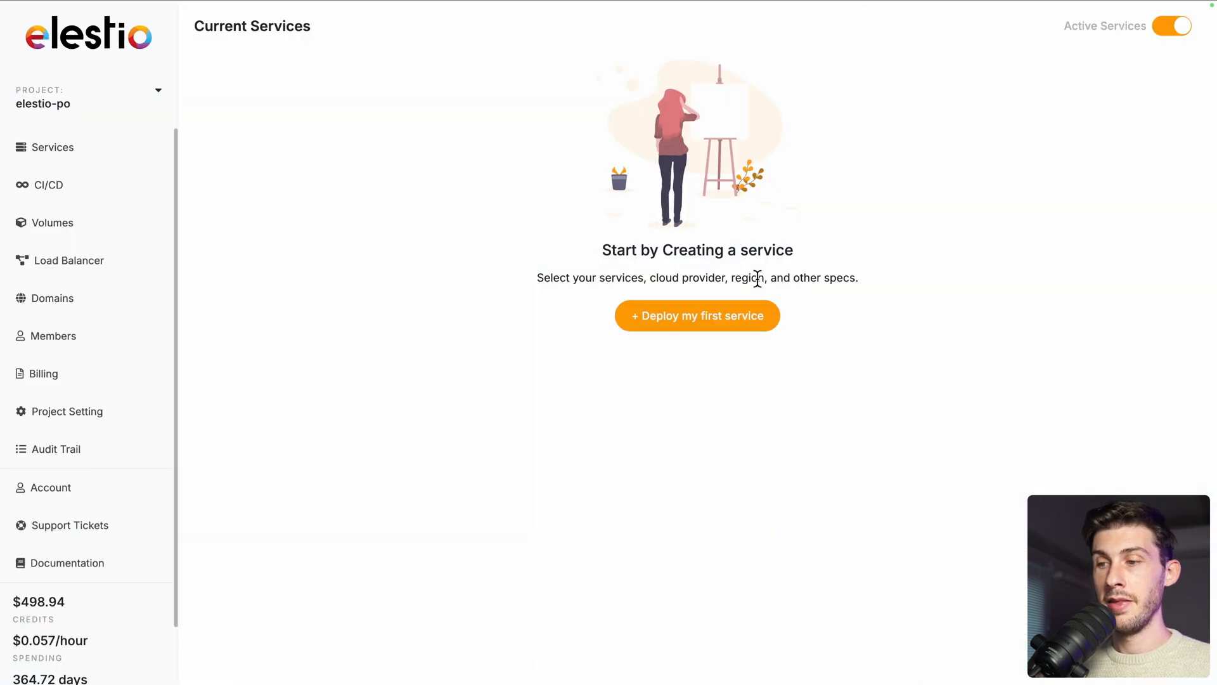
pyautogui.click(735, 314)
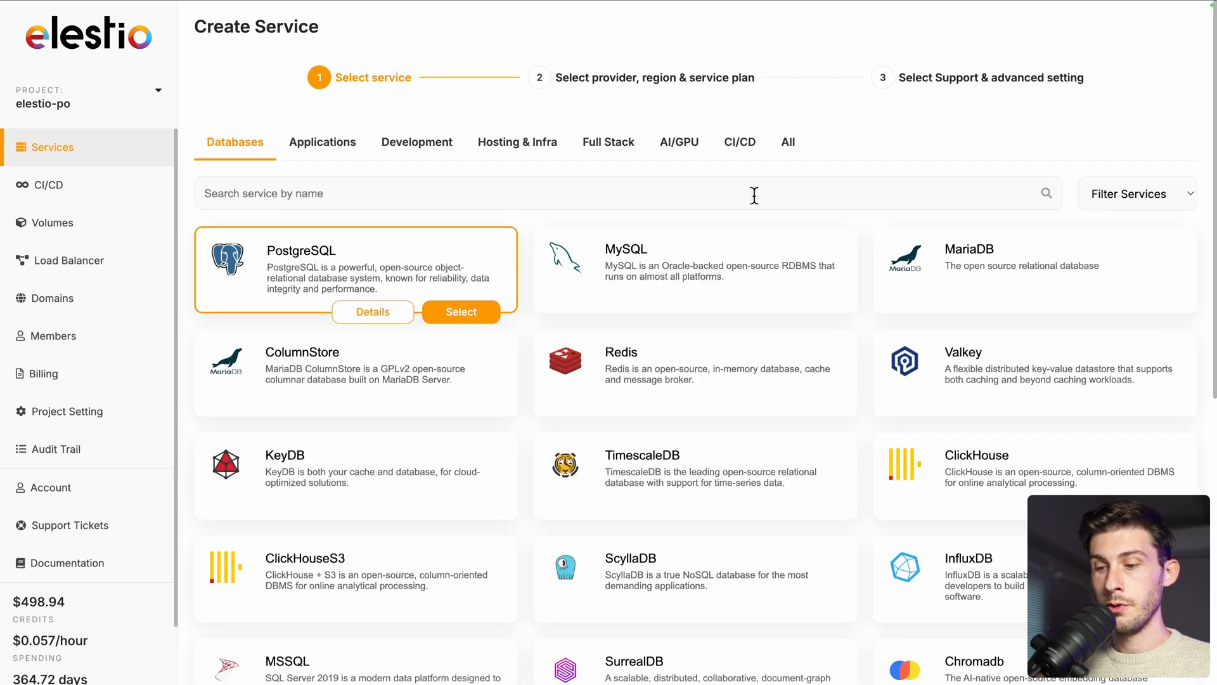
pyautogui.click(752, 192)
pyautogui.write('sonar')
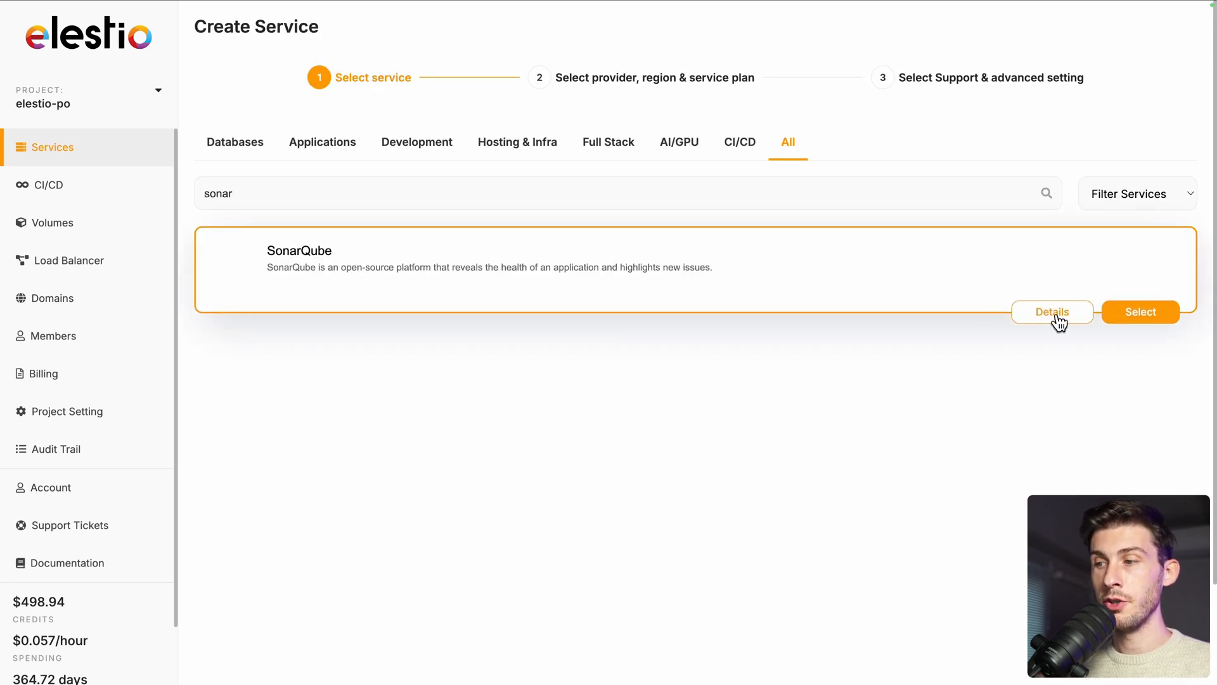
pyautogui.click(1135, 311)
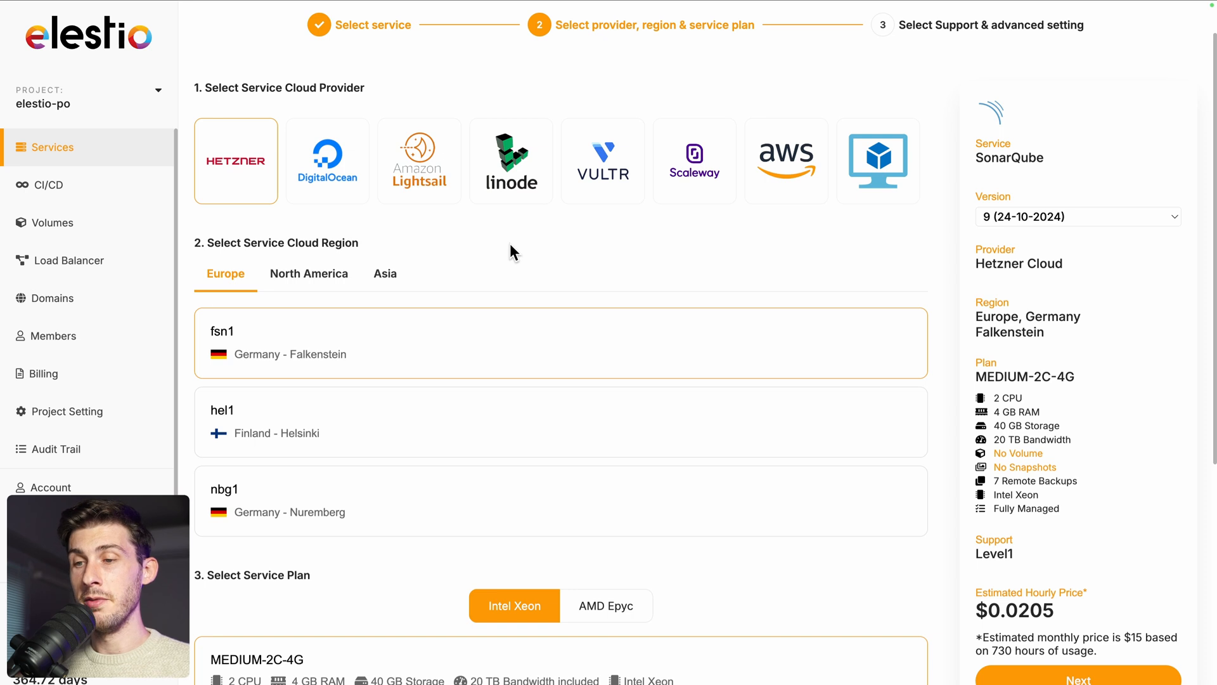
# - Create the SonarQube service on Hetzner in Falkenstein, Germany, with the MEDIUM-2C-4G plan and Level 1 support
pyautogui.scroll(-5, 510, 243)
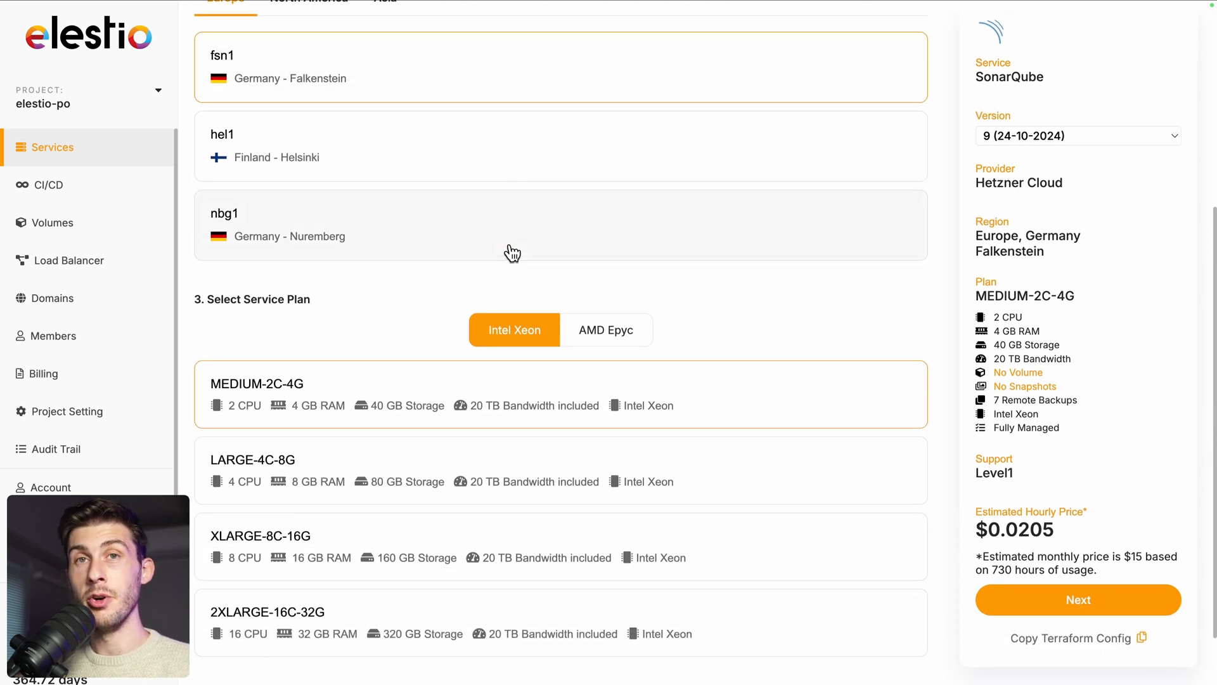
pyautogui.click(1014, 601)
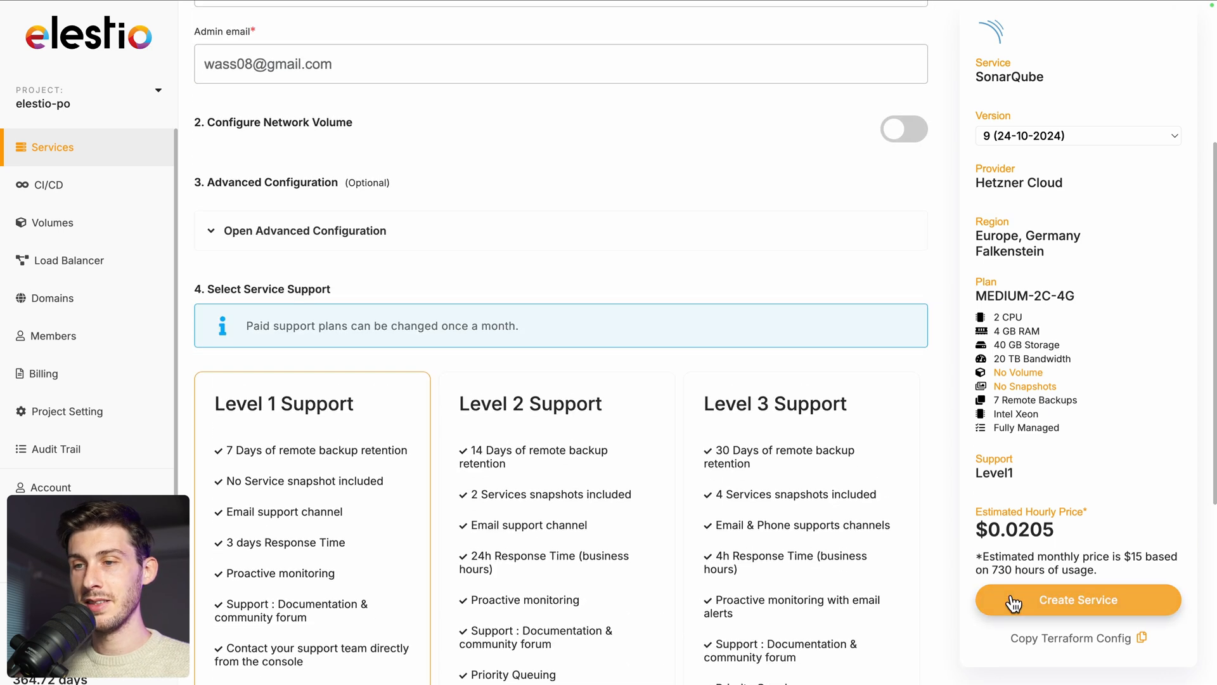
pyautogui.scroll(-7, 511, 329)
pyautogui.scroll(-2, 511, 329)
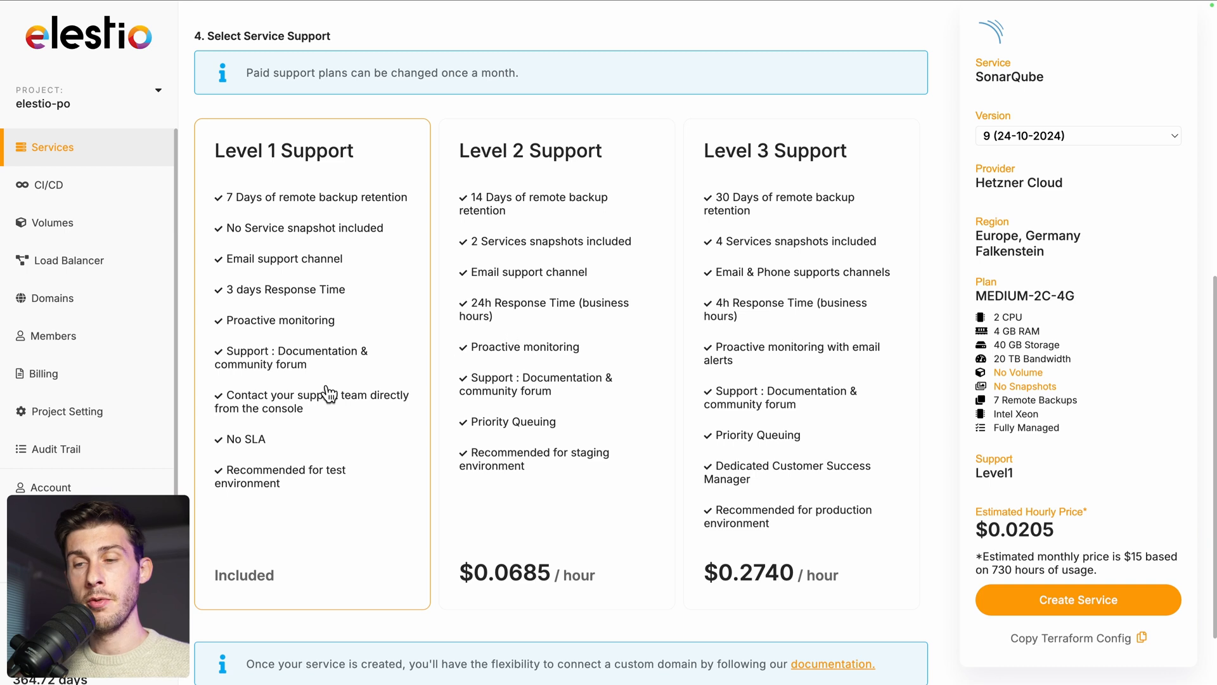
pyautogui.click(1021, 602)
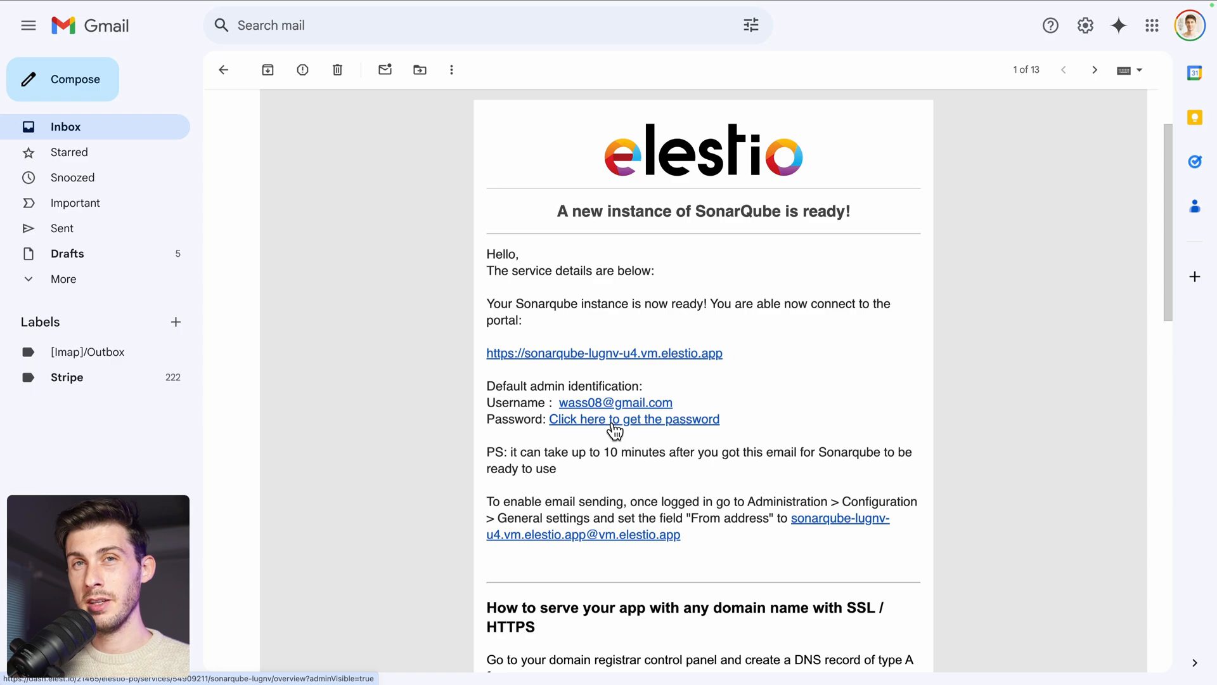
# - Copy the admin password from the service's credentials linked in the Elestio e-mail and log in to the SonarQube admin UI with it
pyautogui.click(613, 425)
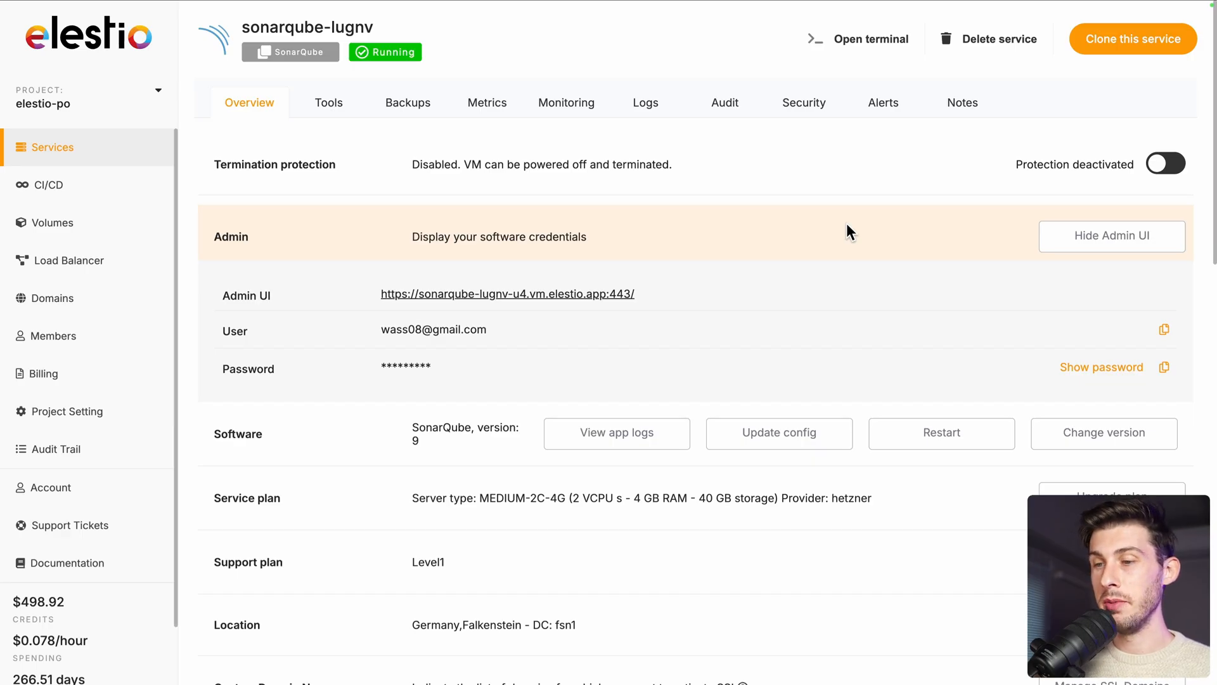
pyautogui.click(1165, 368)
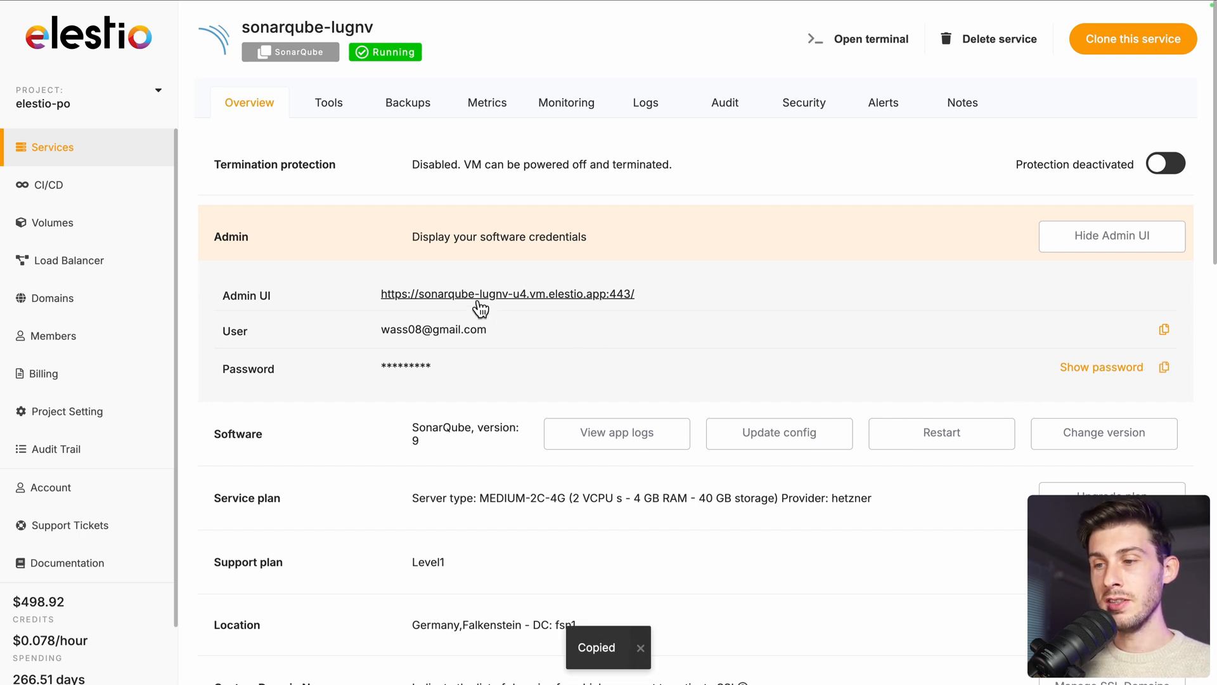
pyautogui.click(414, 294)
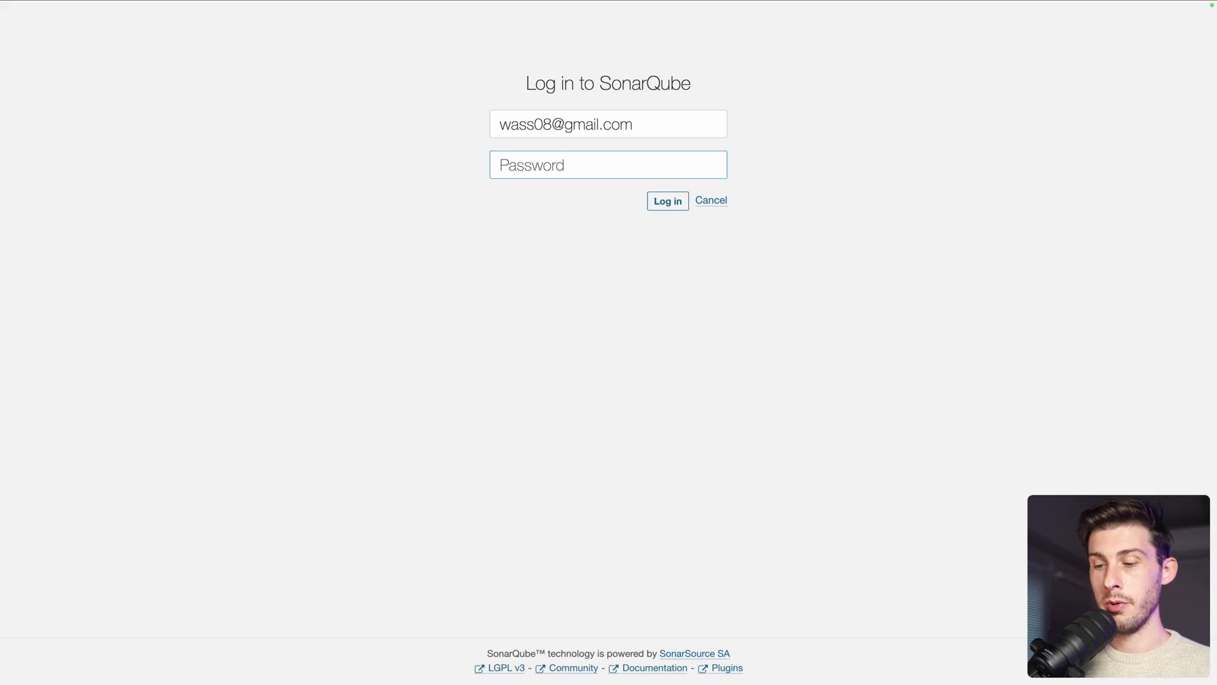
pyautogui.press('super+v')
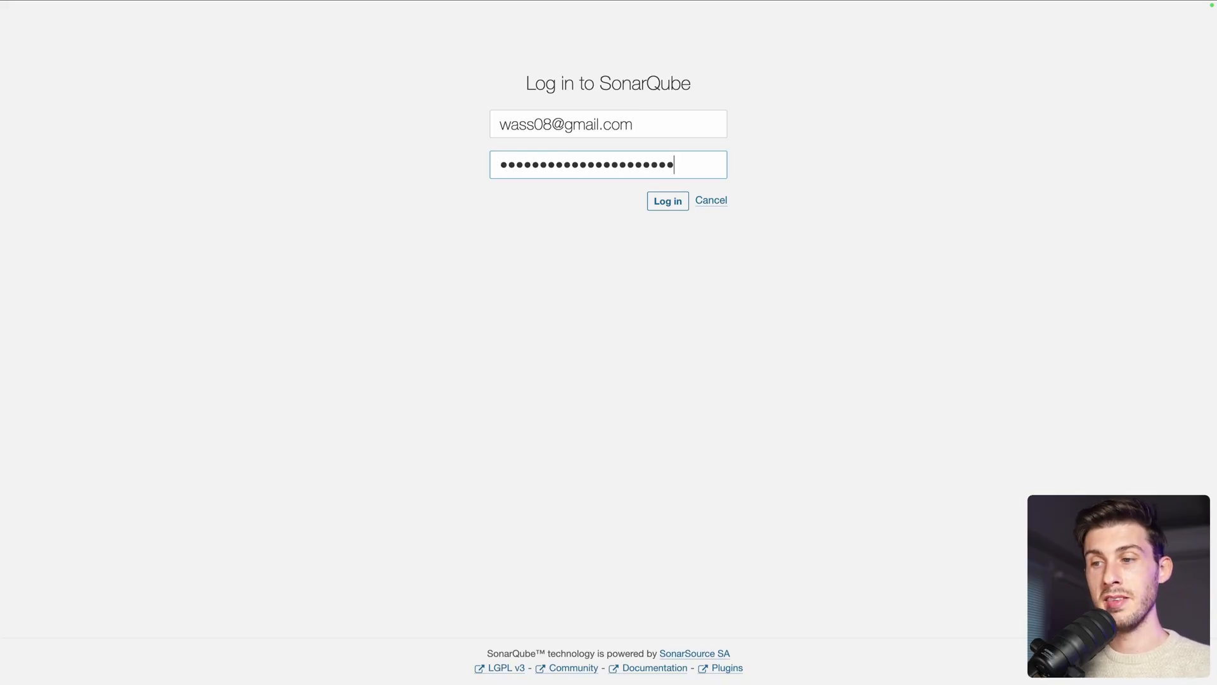
pyautogui.click(653, 204)
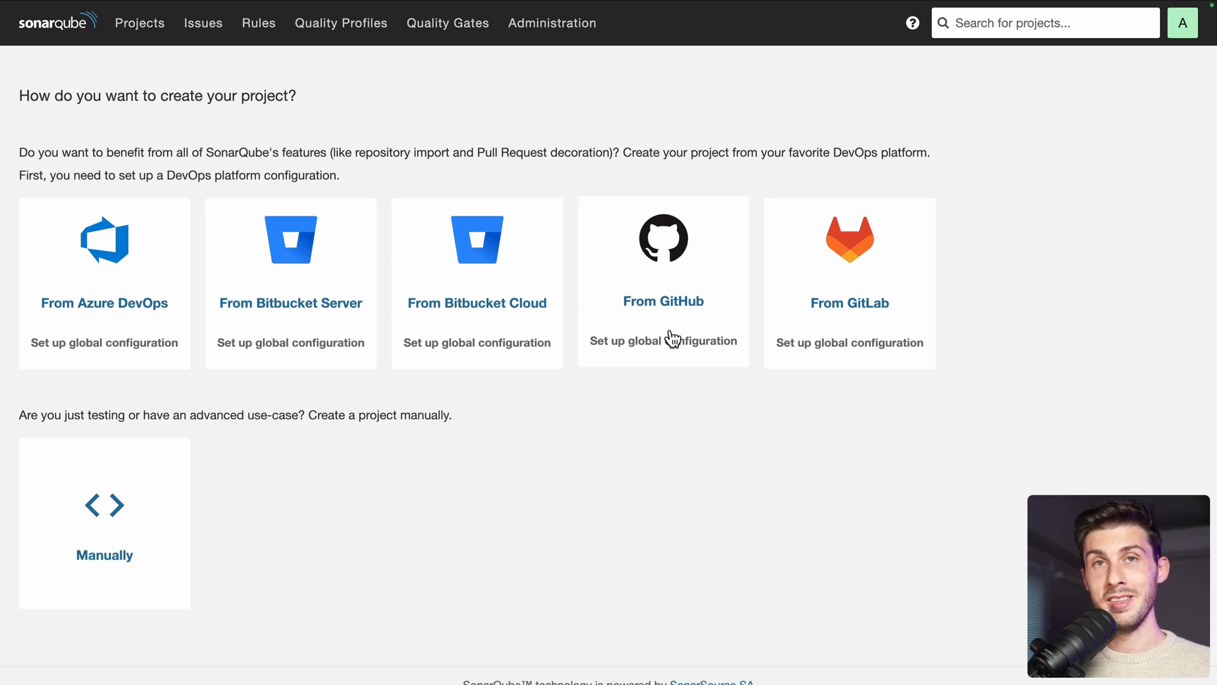
# - Start creating a SonarQube project manually and set its display name to ECommerce
pyautogui.click(110, 518)
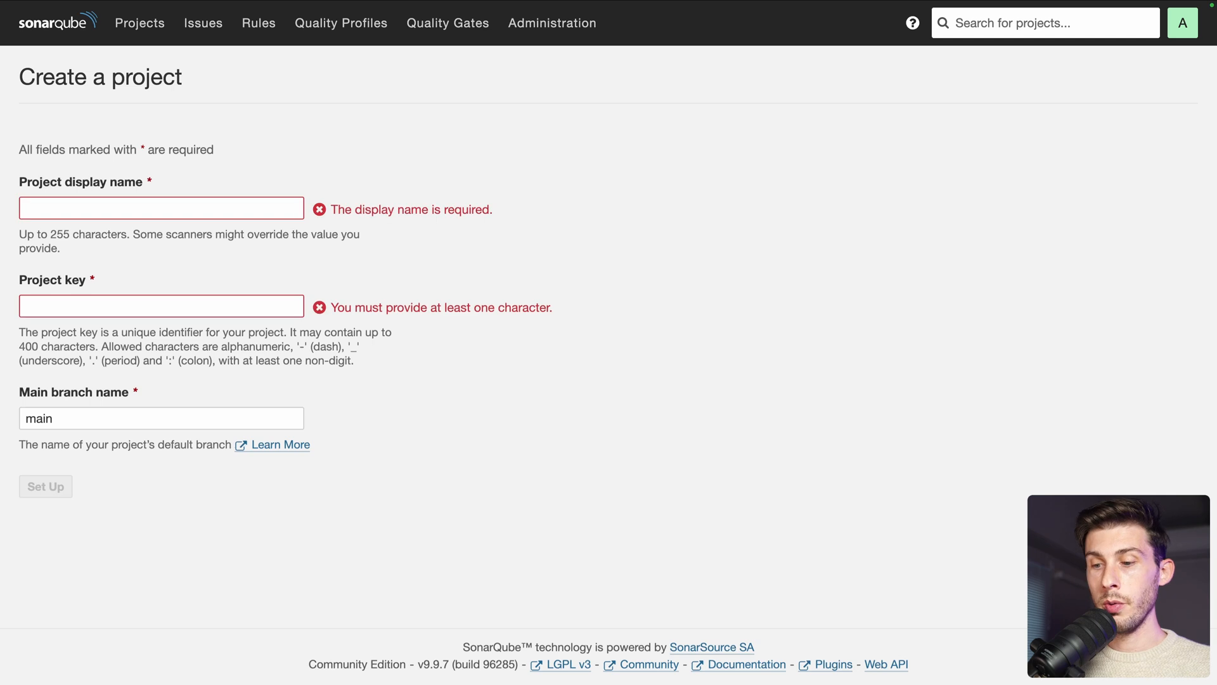
pyautogui.write('ecomme')
pyautogui.press('Down')
pyautogui.press('Return')
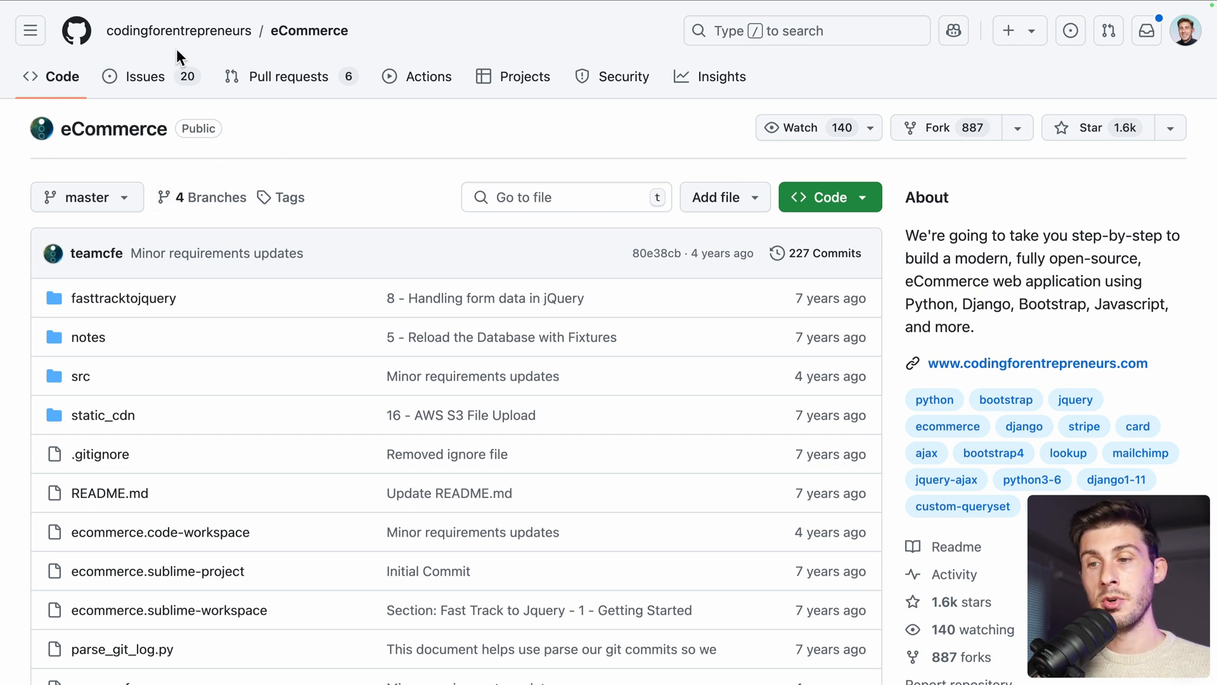
# - Fork the codingforentrepreneurs/eCommerce repository on GitHub into the personal account, copying only the master branch
pyautogui.scroll(-2, 658, 299)
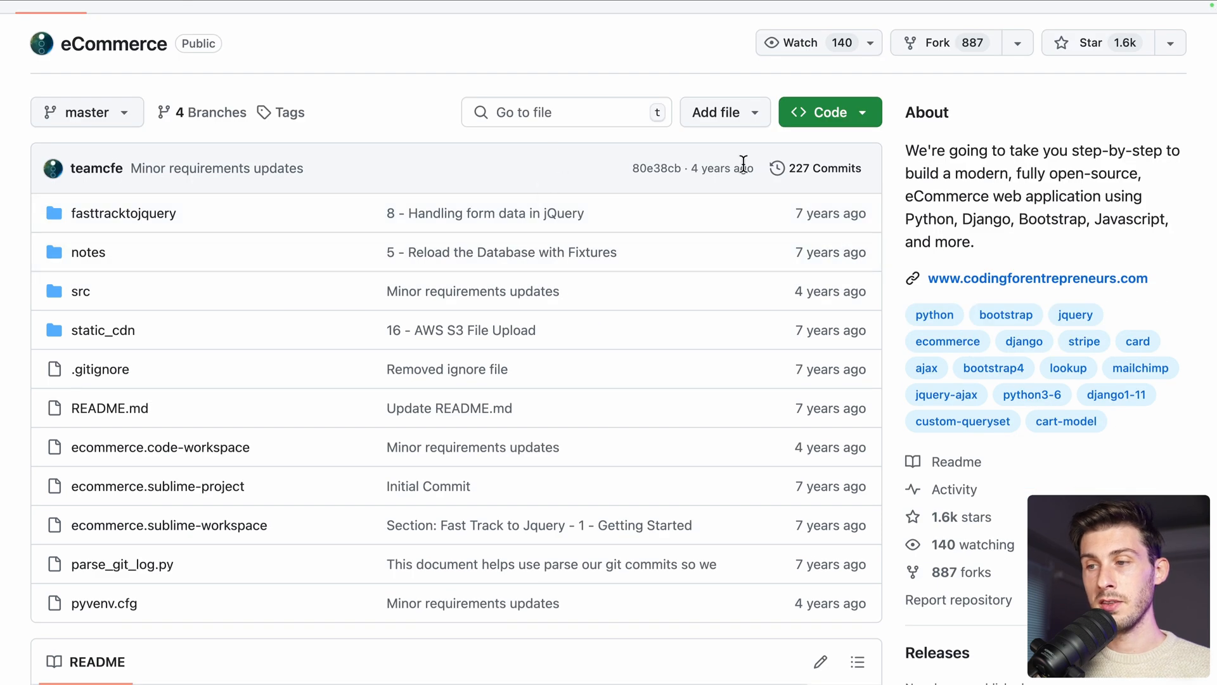
pyautogui.scroll(-1, 464, 430)
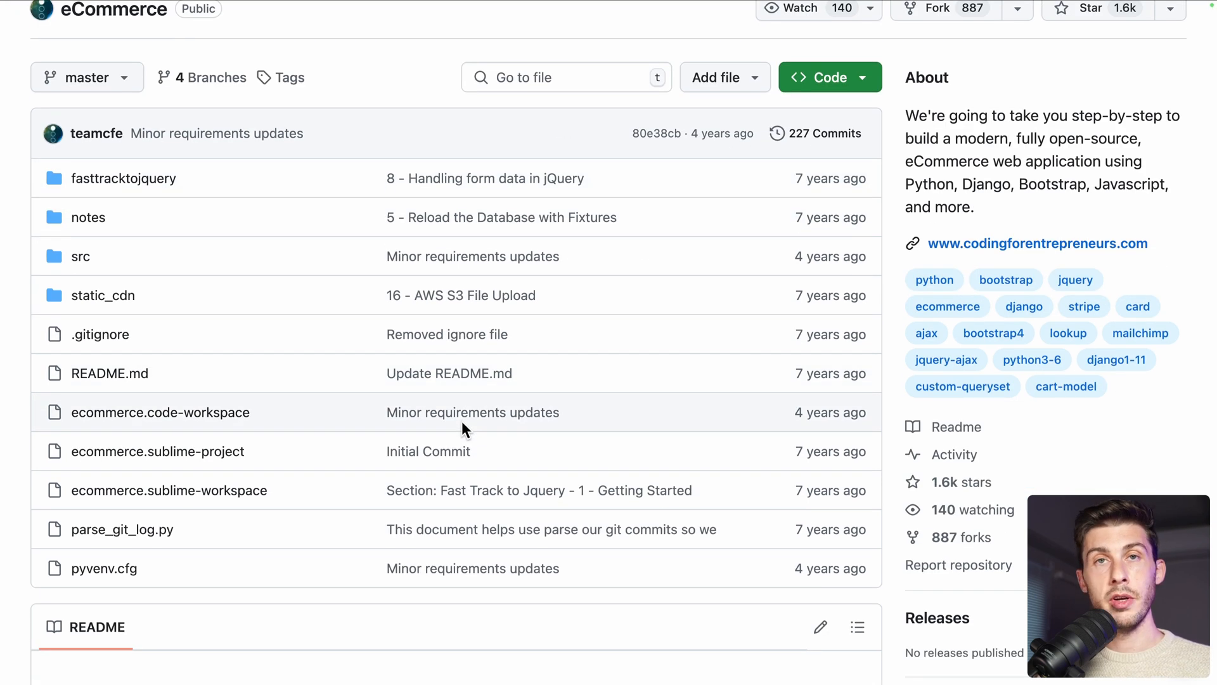
pyautogui.scroll(3, 462, 429)
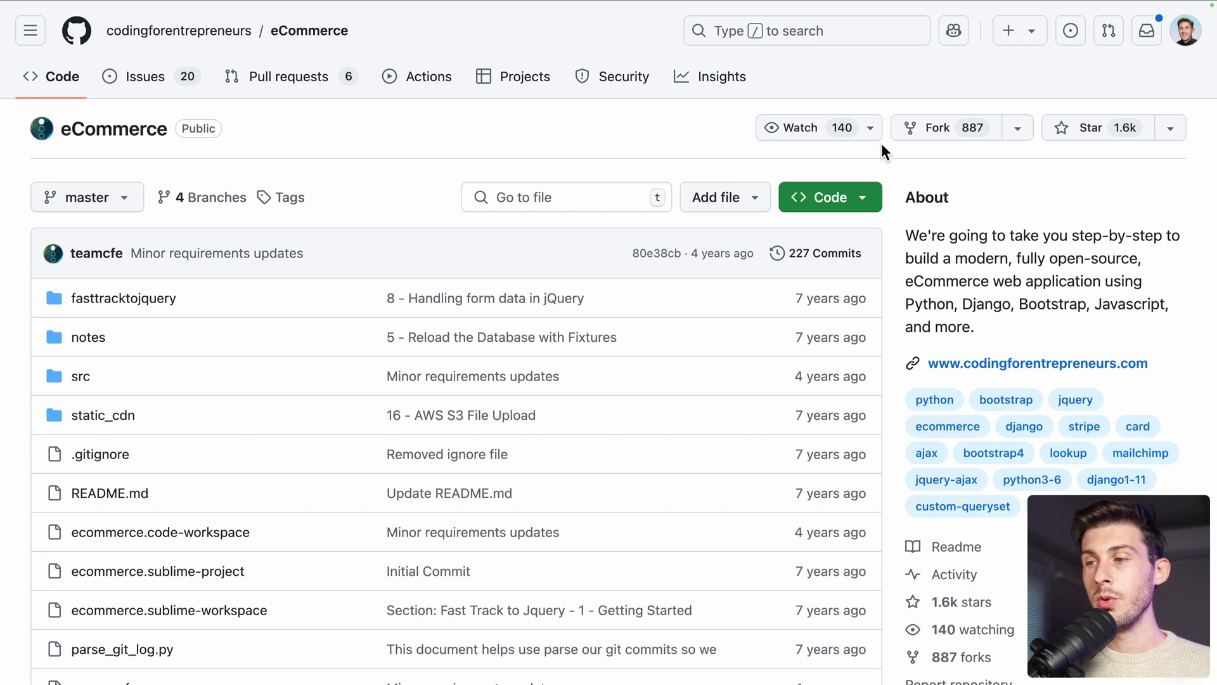
pyautogui.click(938, 130)
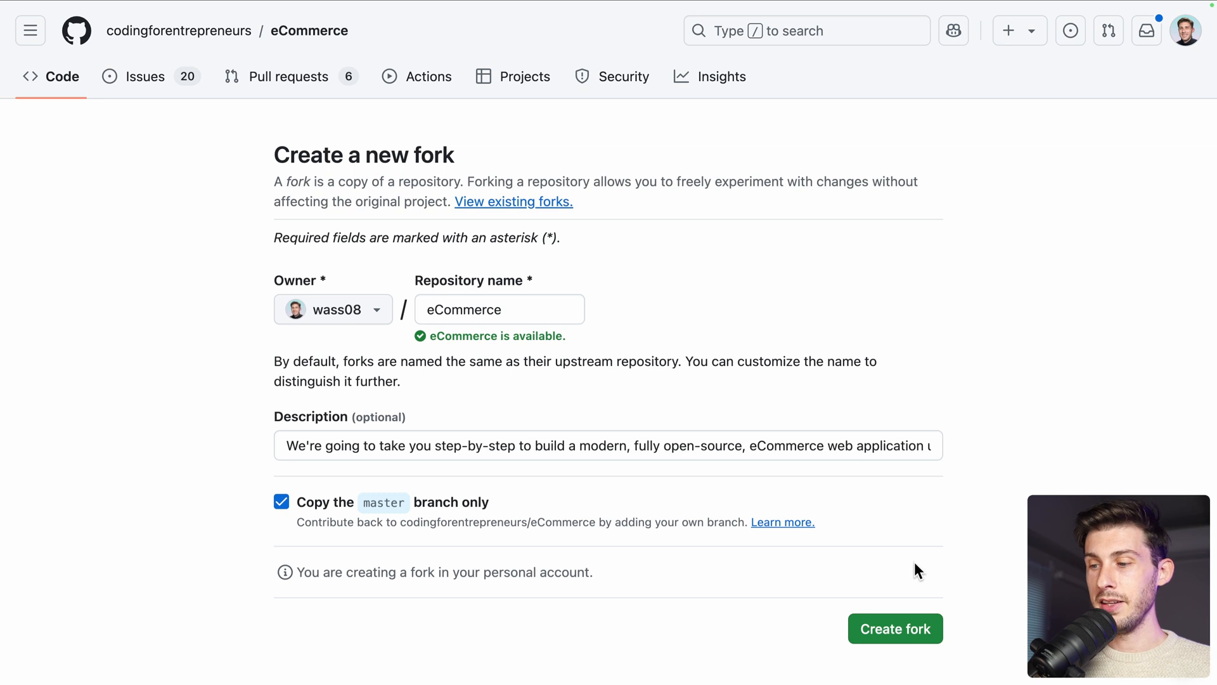
pyautogui.click(881, 626)
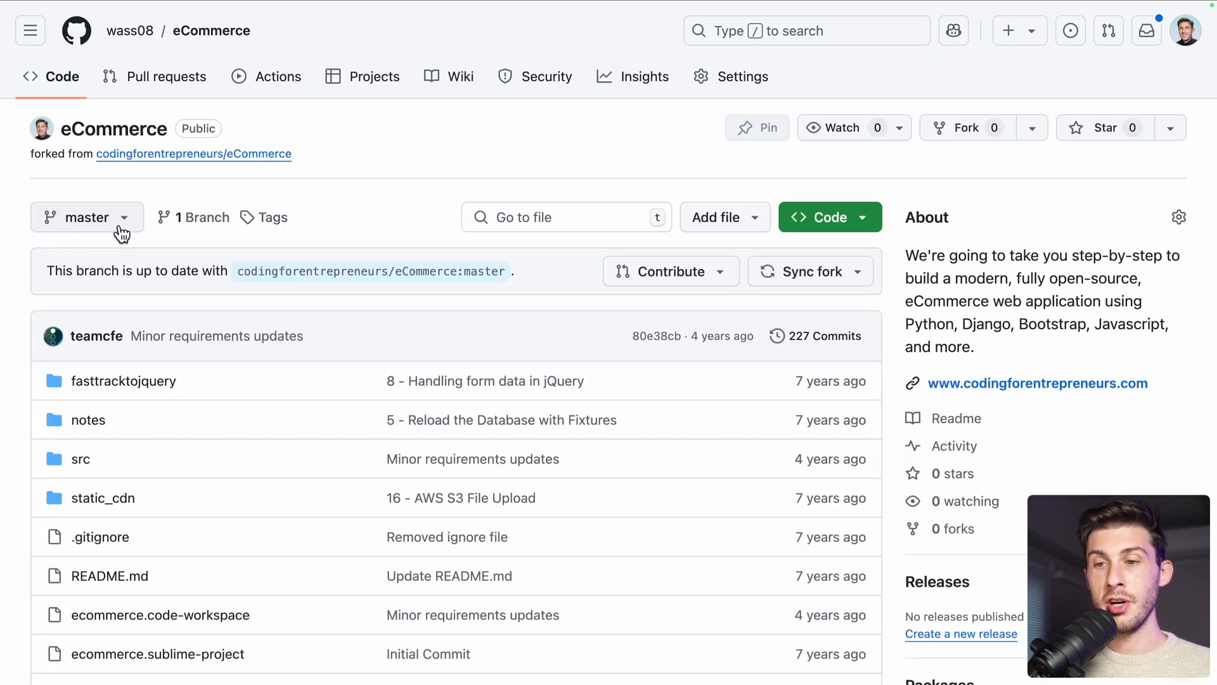
# - Set the ECommerce project's main branch name to master to match the fork's branch, and set up the project in SonarQube
pyautogui.click(120, 229)
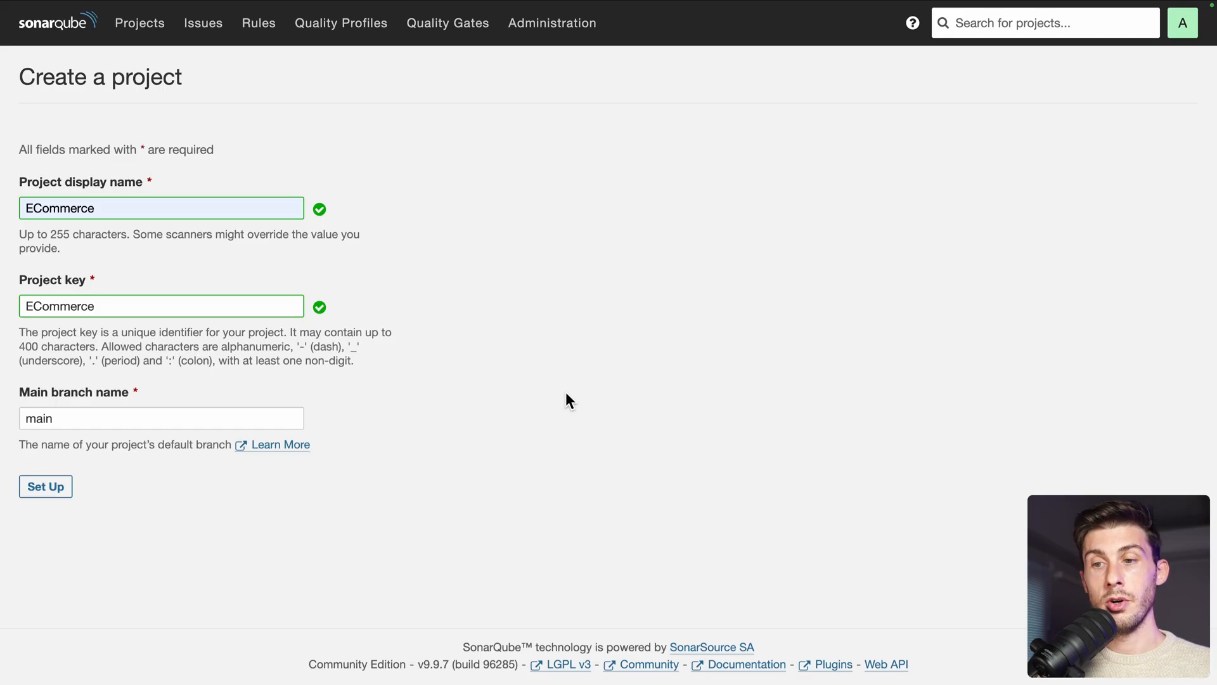
pyautogui.doubleClick(131, 421)
pyautogui.write('master')
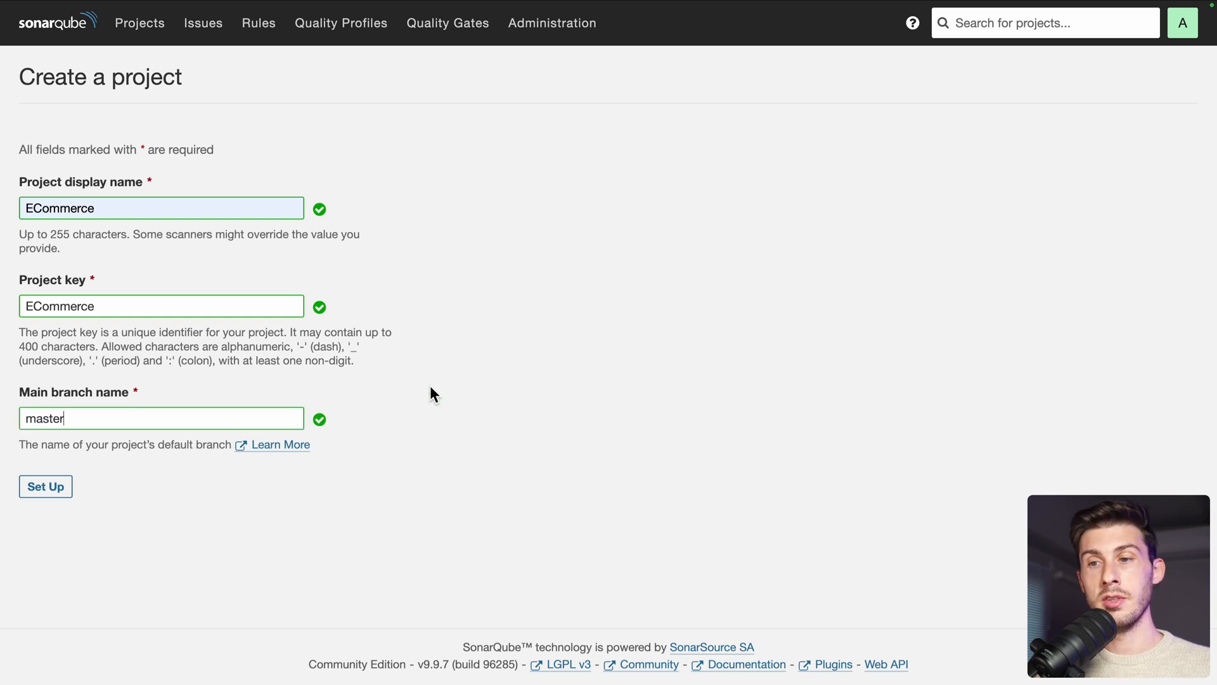
pyautogui.click(44, 491)
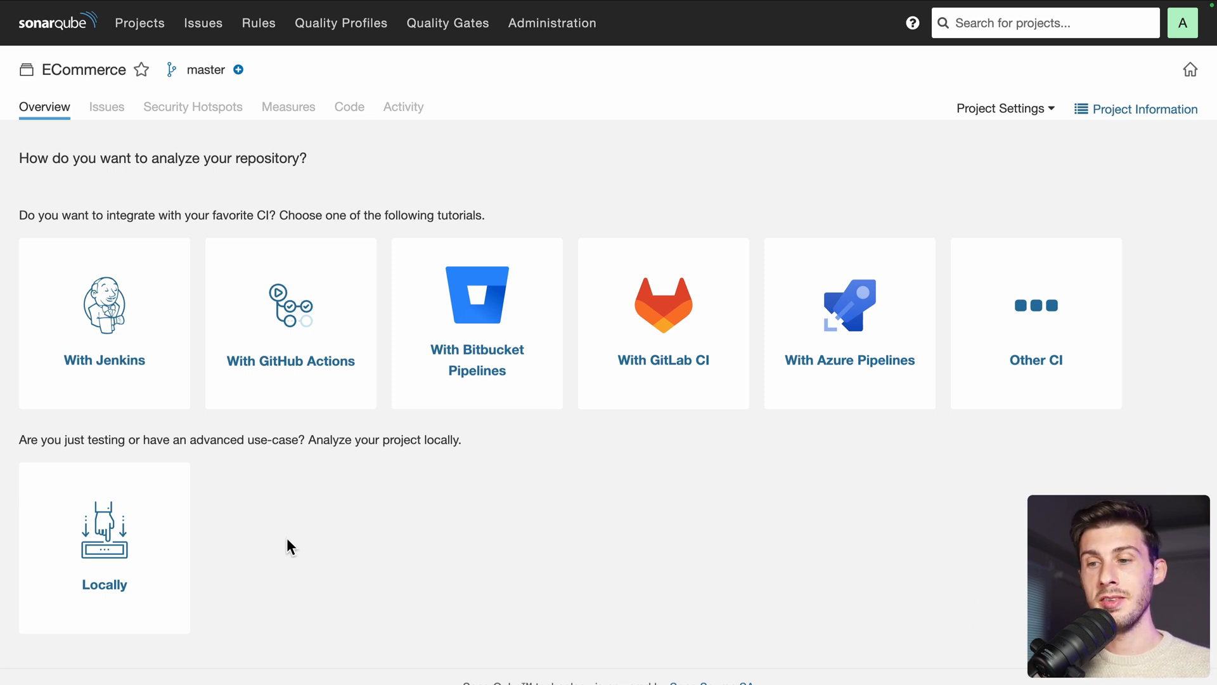
# - Choose GitHub Actions for analyzing the ECommerce repository and open the Actions secrets settings of the eCommerce fork on GitHub
pyautogui.click(288, 374)
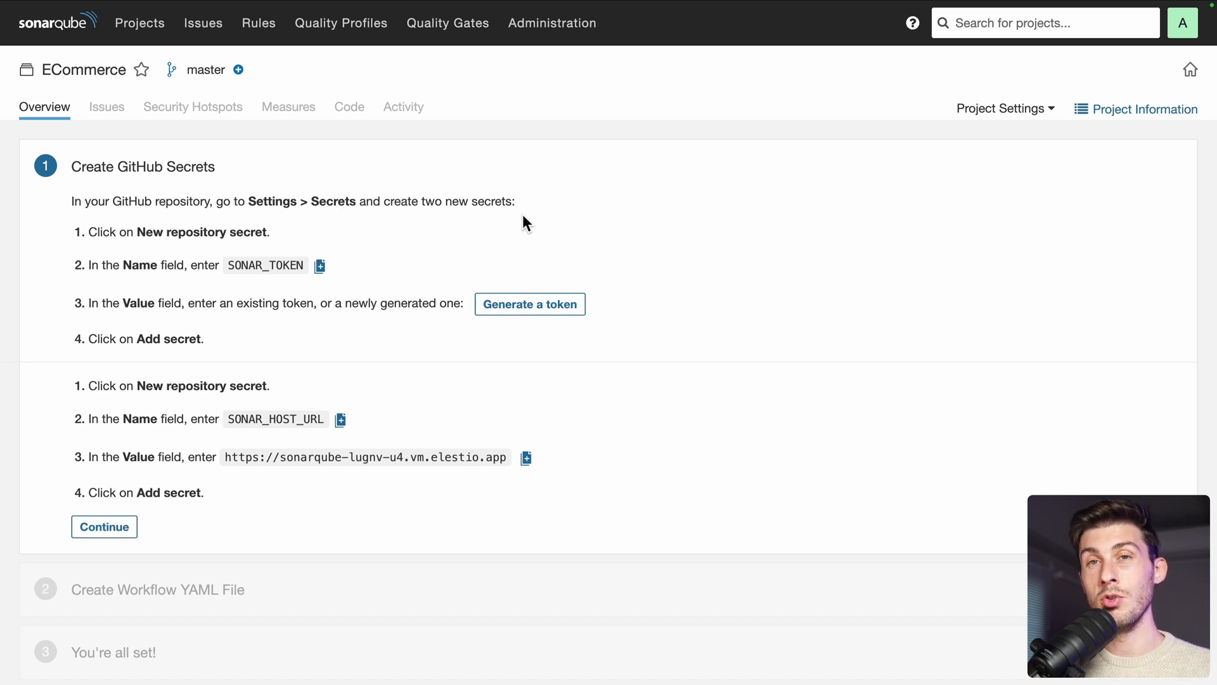
pyautogui.moveTo(243, 196); pyautogui.dragTo(360, 202)
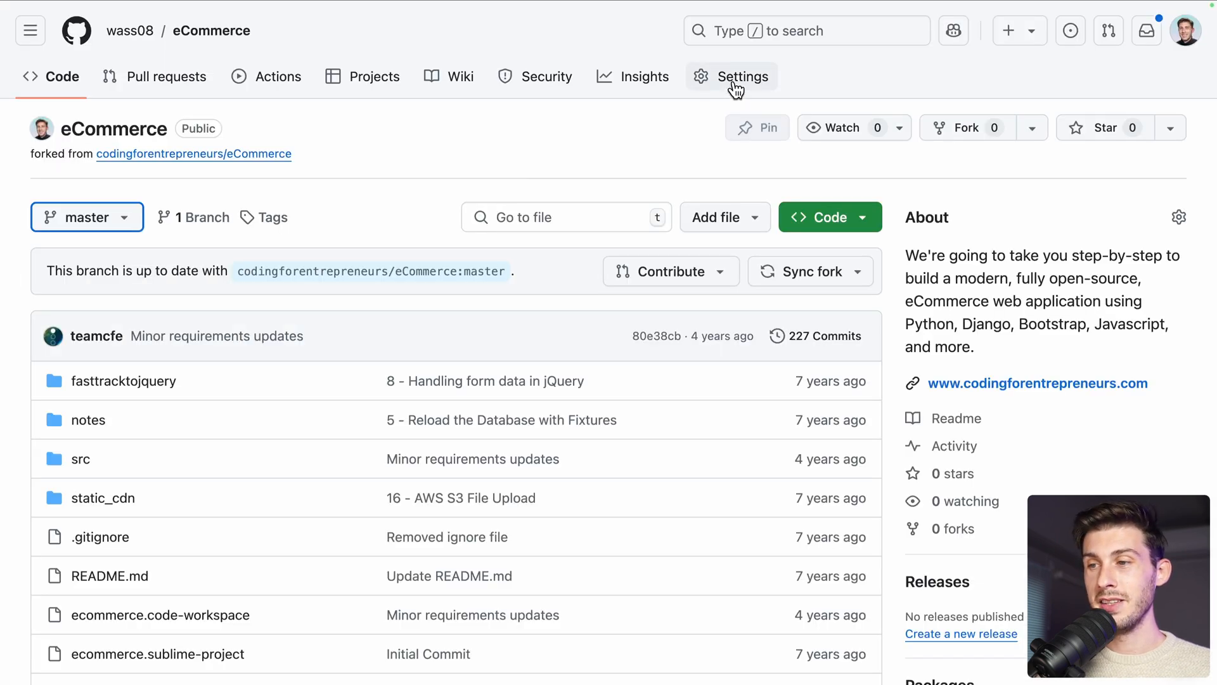
pyautogui.click(734, 84)
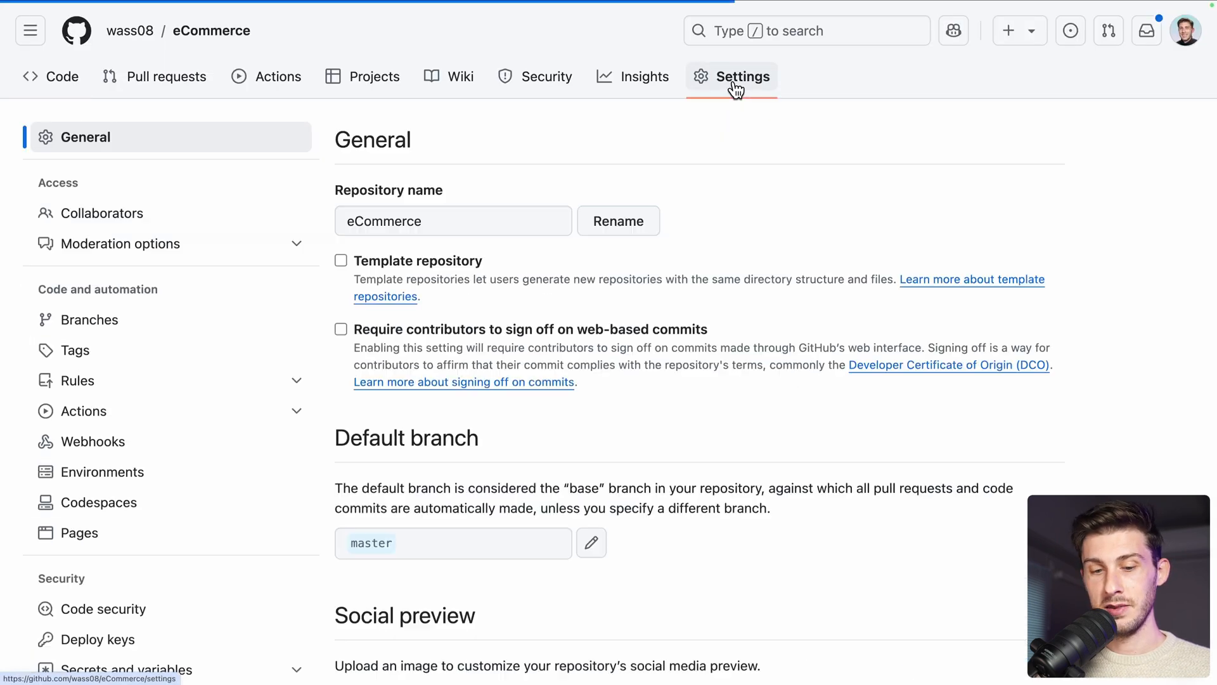
pyautogui.scroll(-3, 81, 448)
pyautogui.click(85, 558)
pyautogui.click(86, 580)
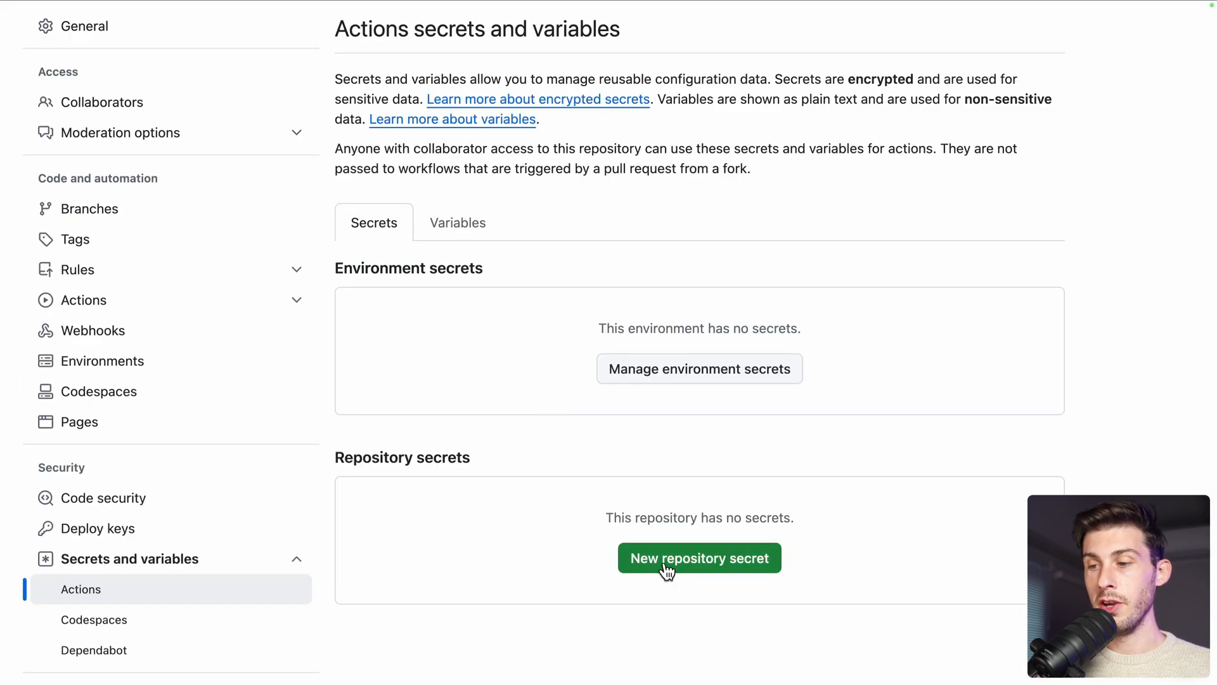
# - Start a new Actions repository secret in the eCommerce fork and name it SONAR_TOKEN
pyautogui.click(664, 570)
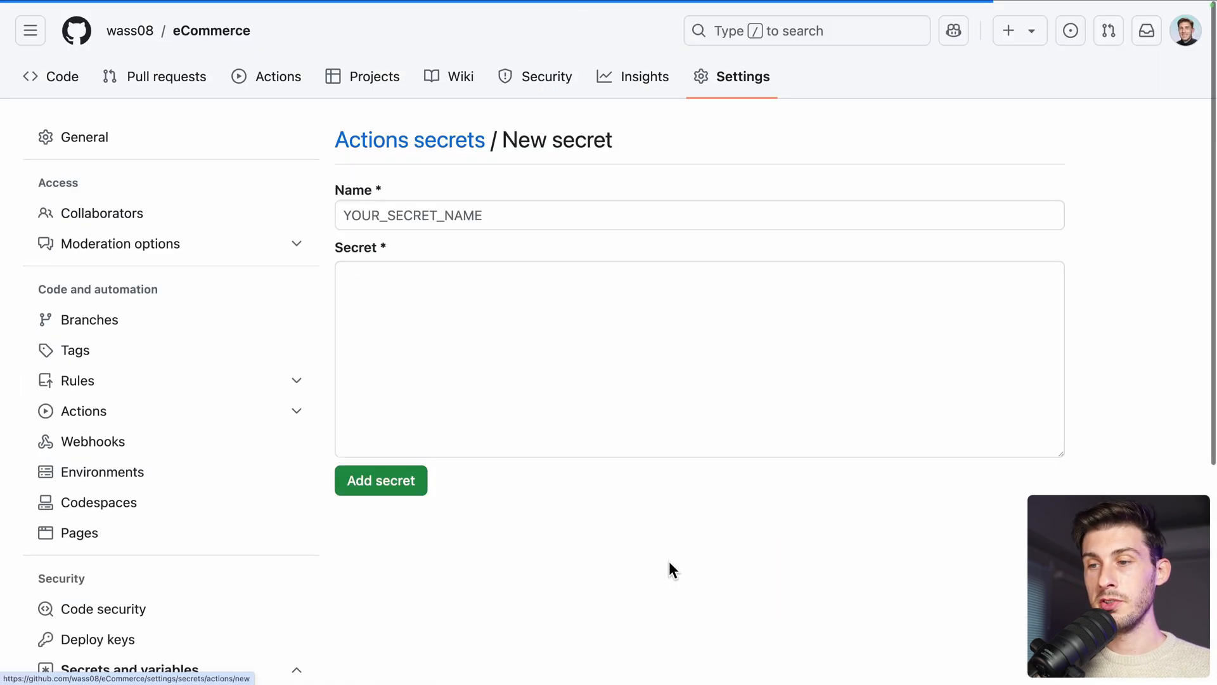
pyautogui.click(485, 219)
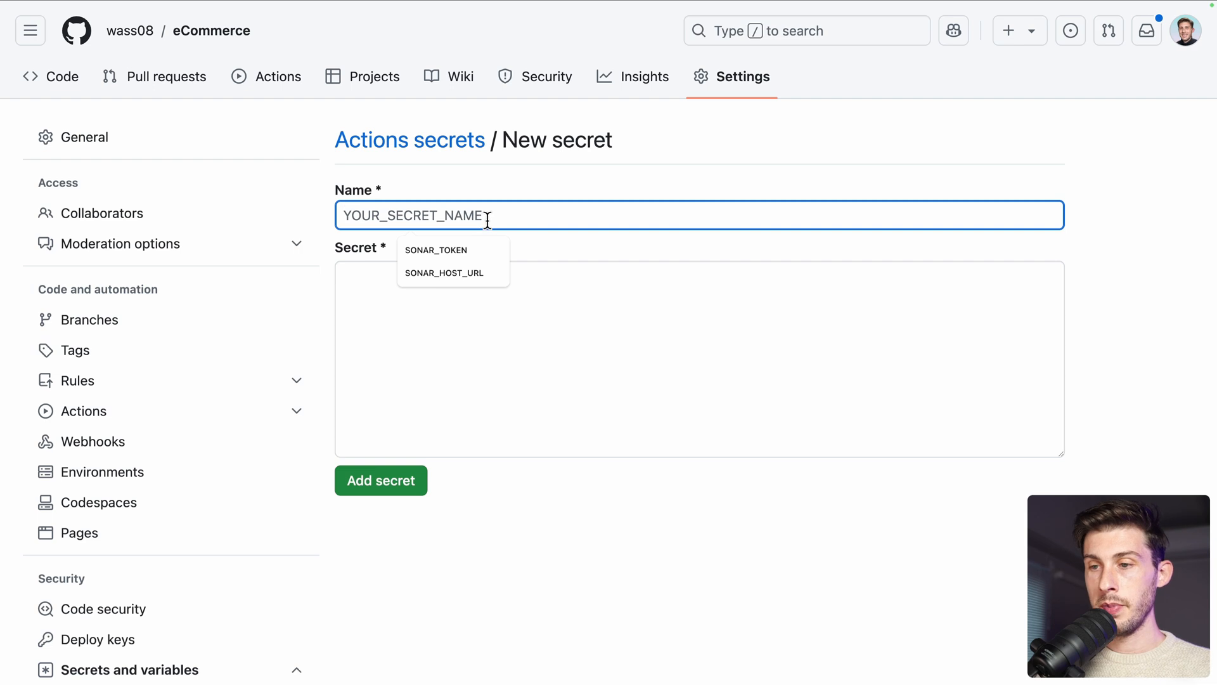
pyautogui.write('SONAR_TOKEN')
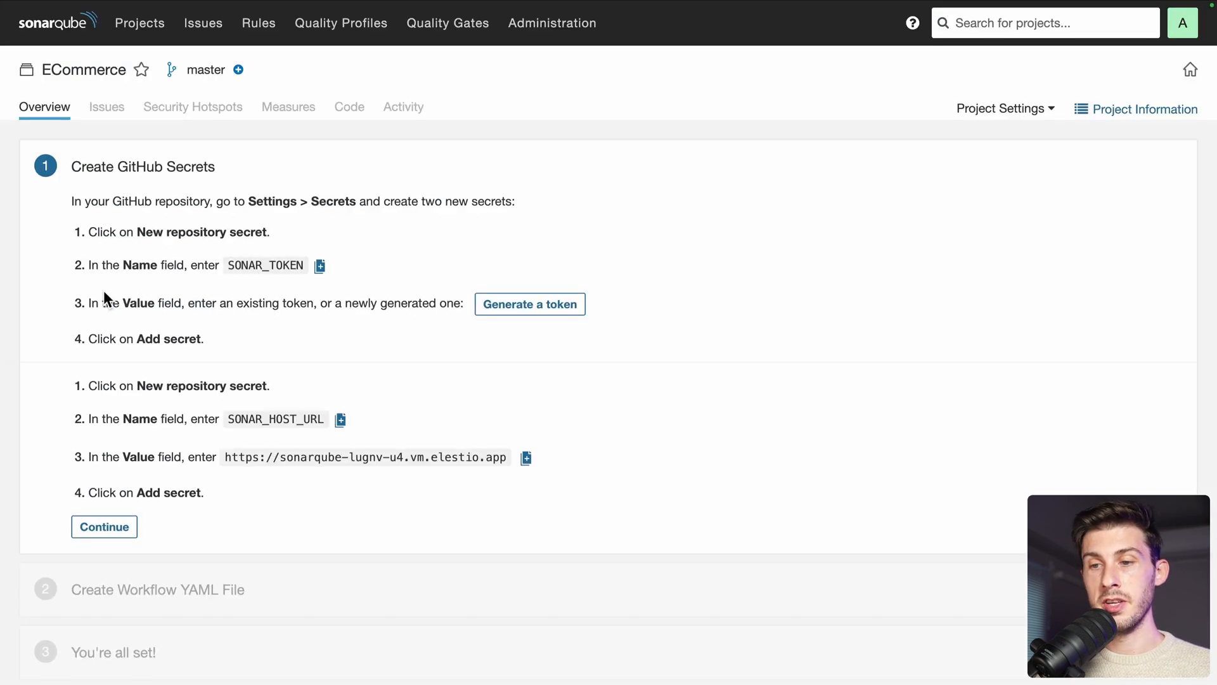
# - Generate a project token in SonarQube with a 30-day expiry and save it as the SONAR_TOKEN secret's value on GitHub
pyautogui.click(515, 305)
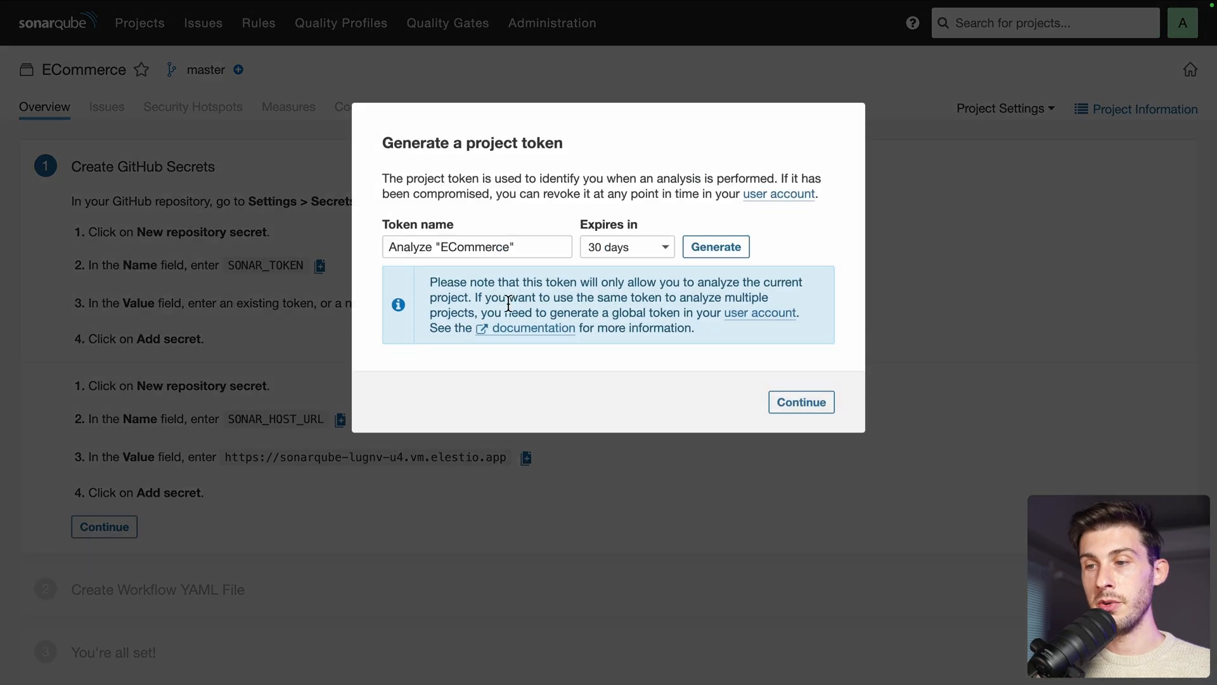
pyautogui.click(700, 253)
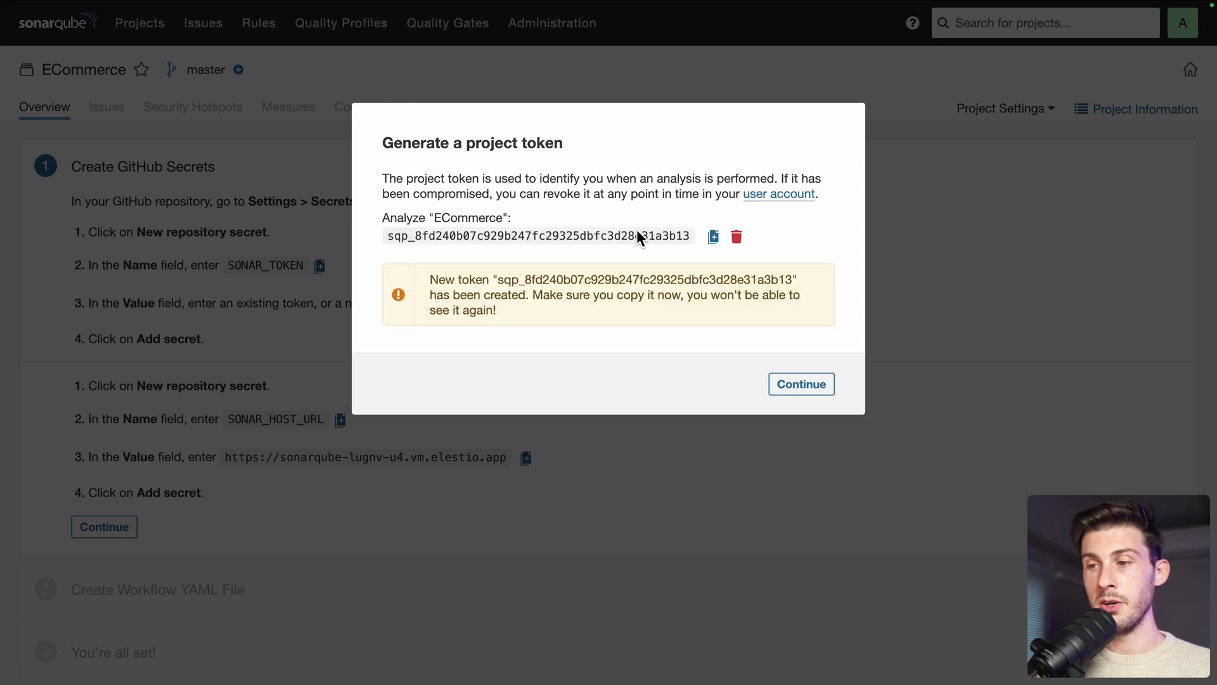
pyautogui.click(713, 237)
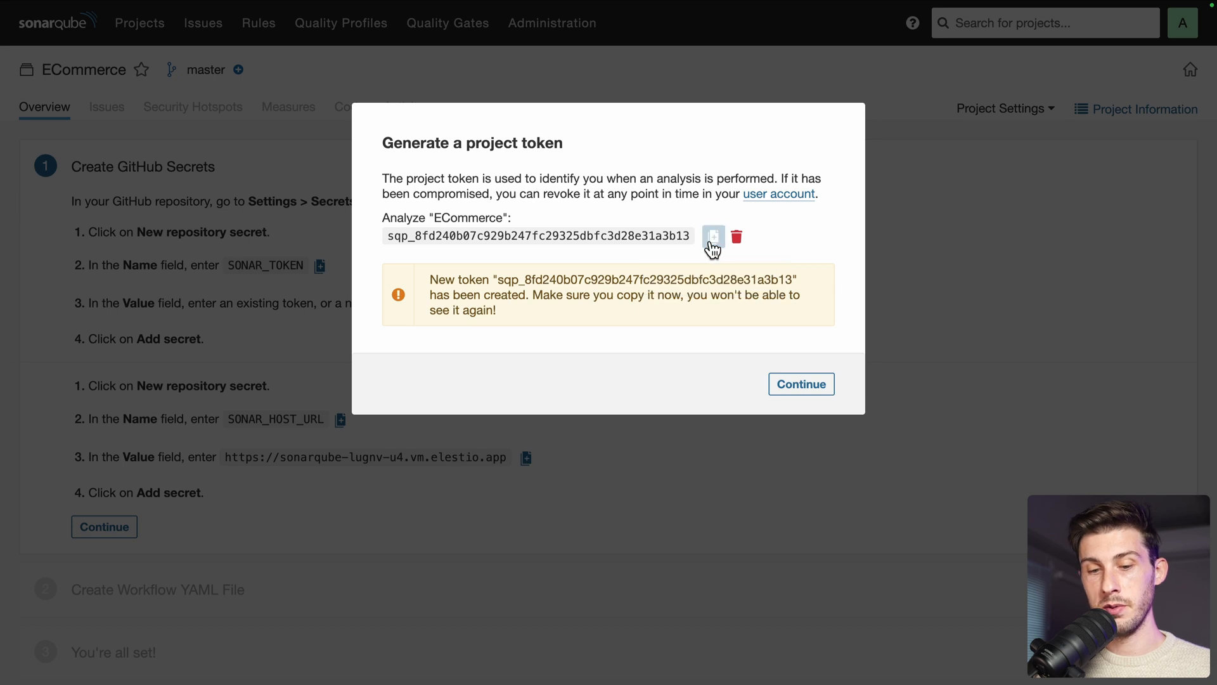
pyautogui.press('Escape')
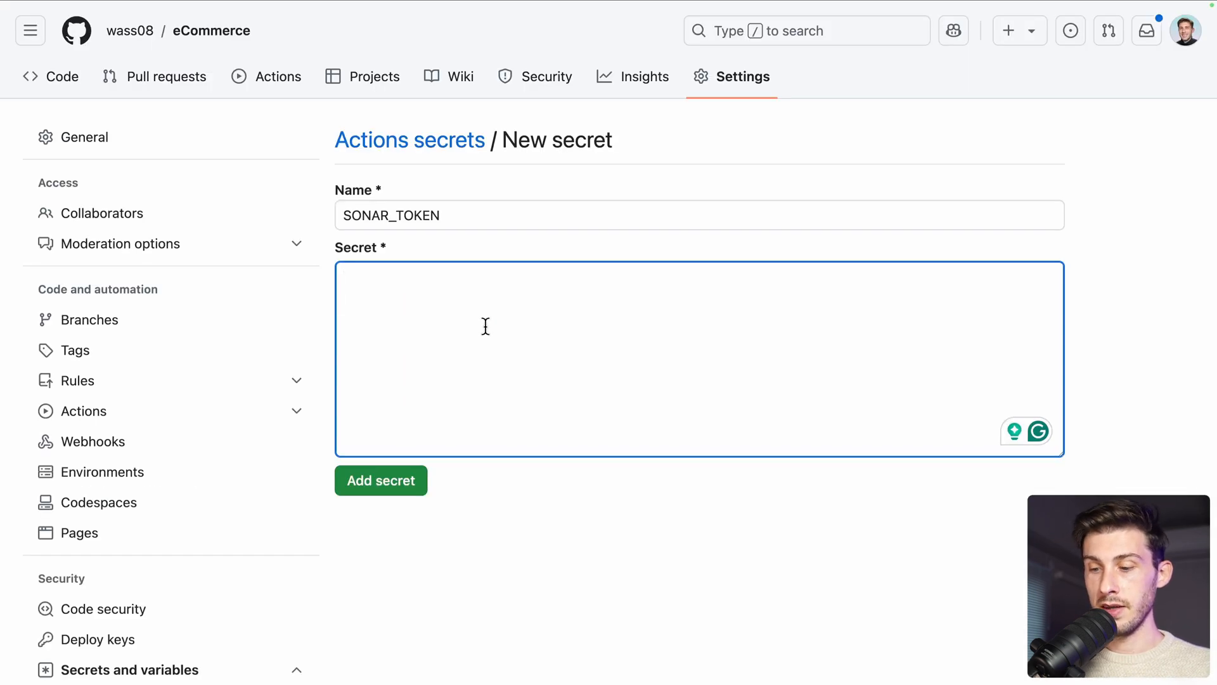
pyautogui.press('super+v')
pyautogui.click(394, 487)
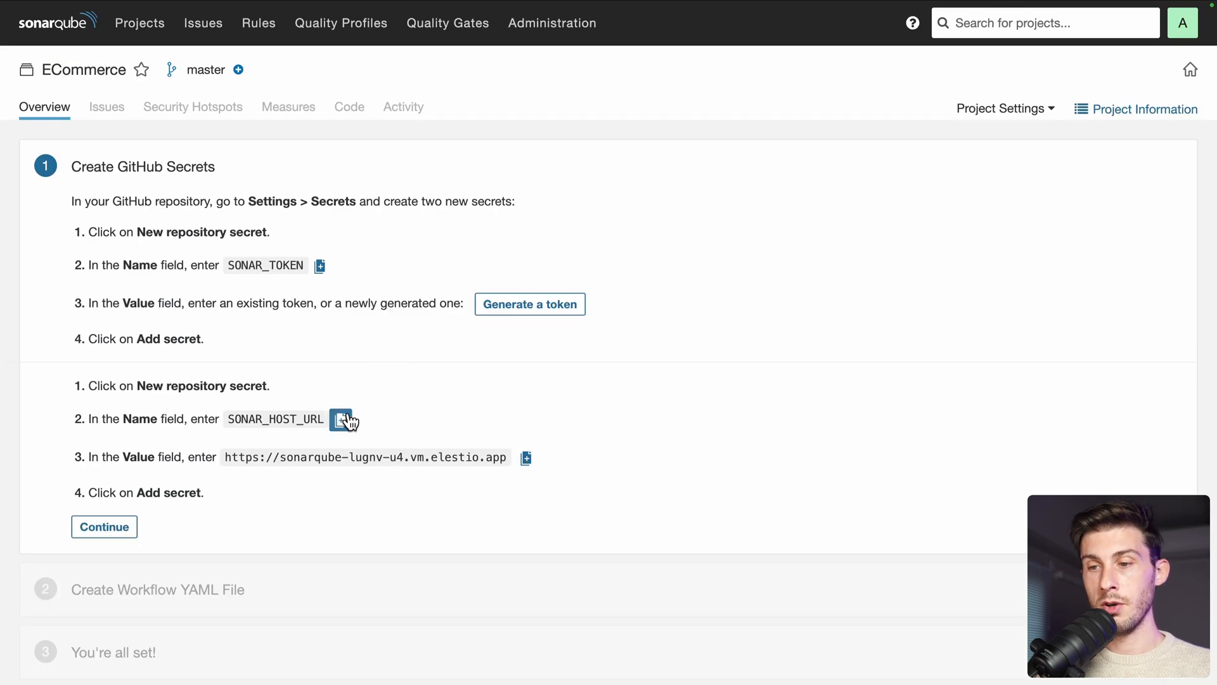
pyautogui.click(341, 421)
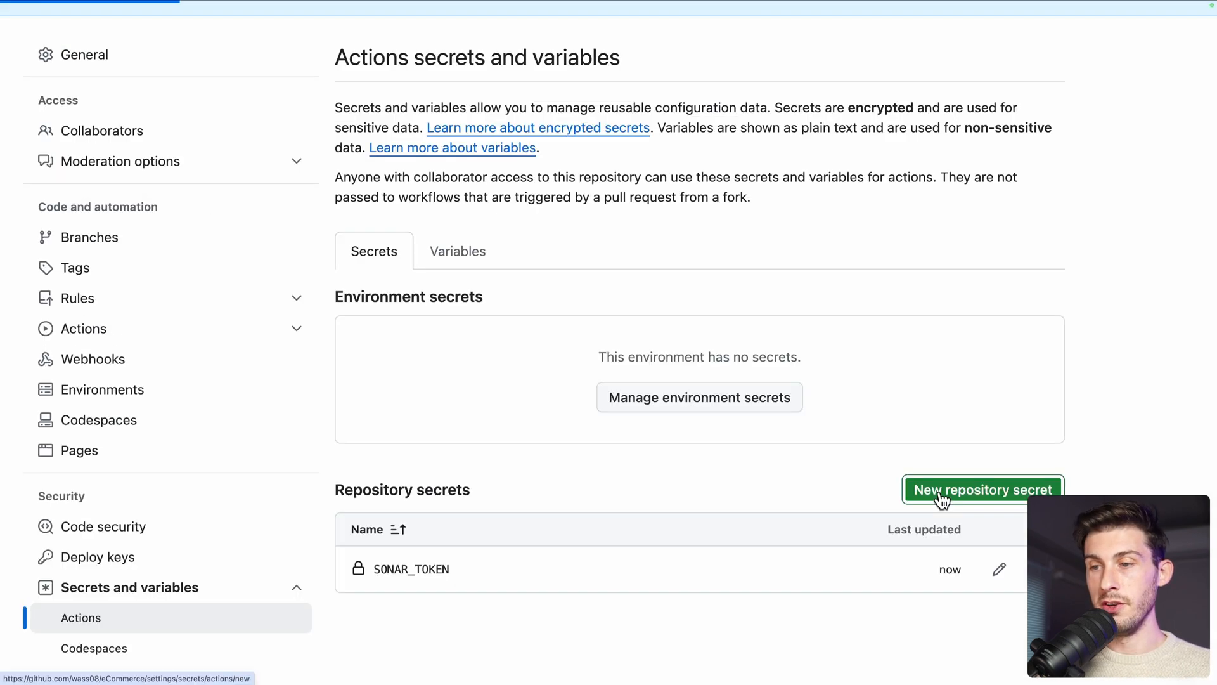
pyautogui.click(937, 497)
pyautogui.click(504, 217)
pyautogui.press('super+v')
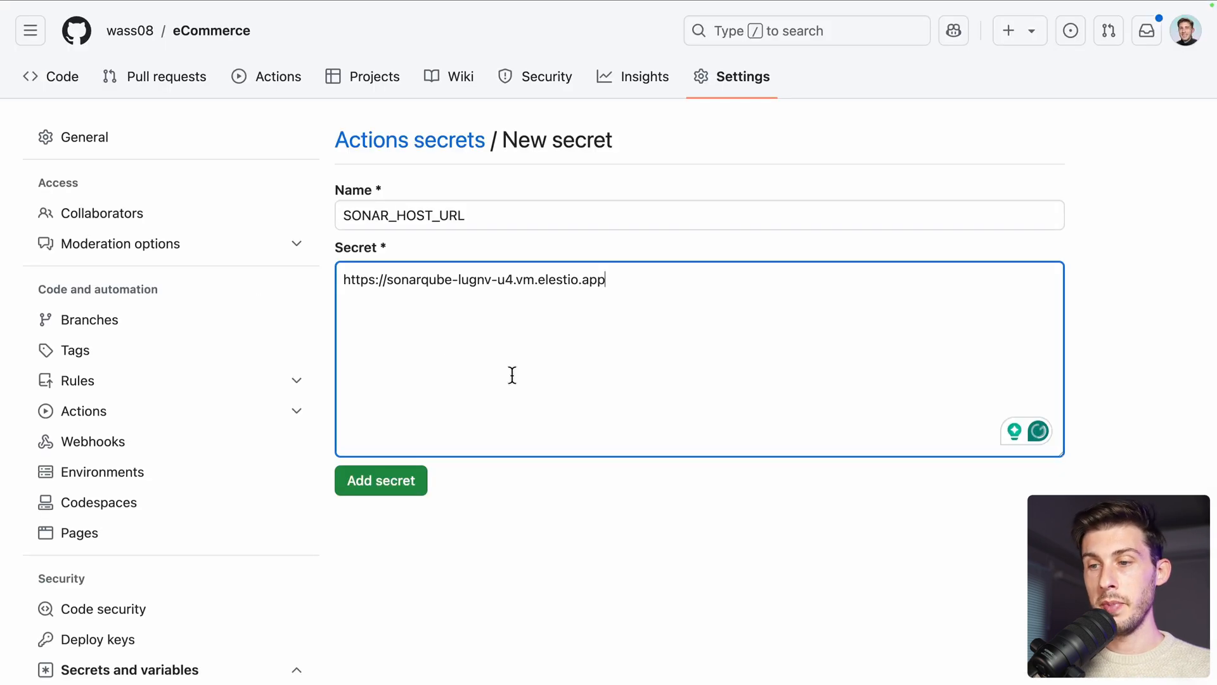
pyautogui.click(401, 481)
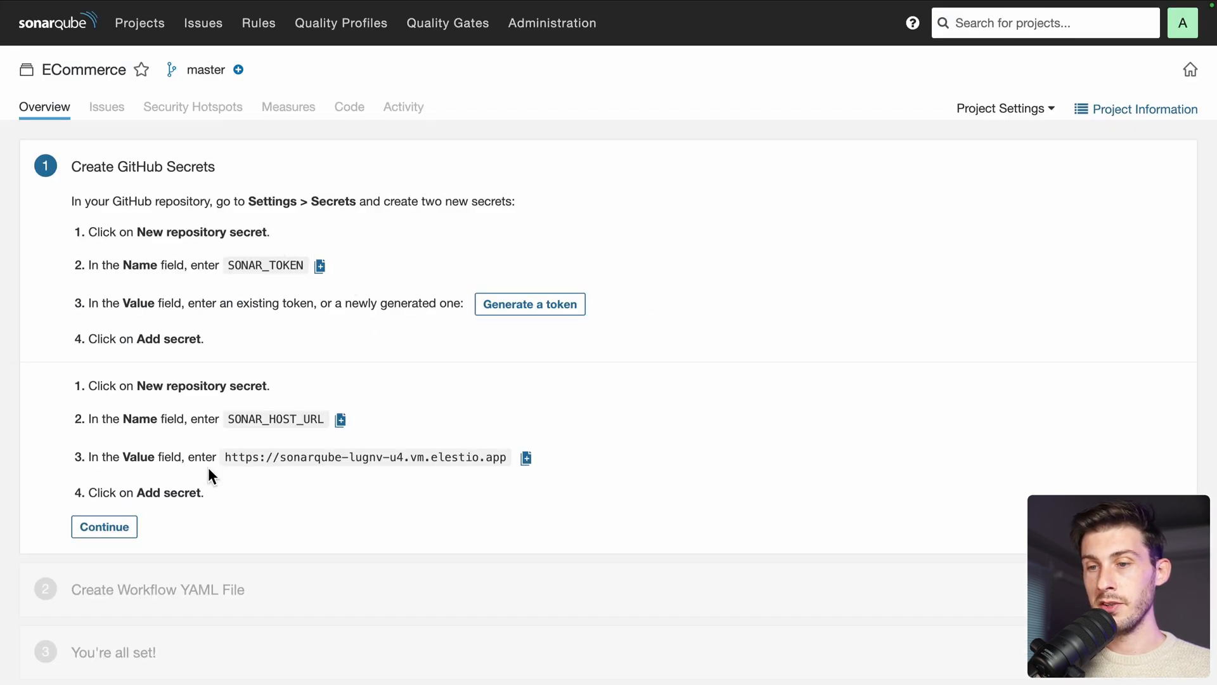
# - Continue to SonarQube's workflow setup, choose Other (for JS, TS, Go, Python, PHP, ...) as the build, and copy the sonar-project.properties file name
pyautogui.click(118, 535)
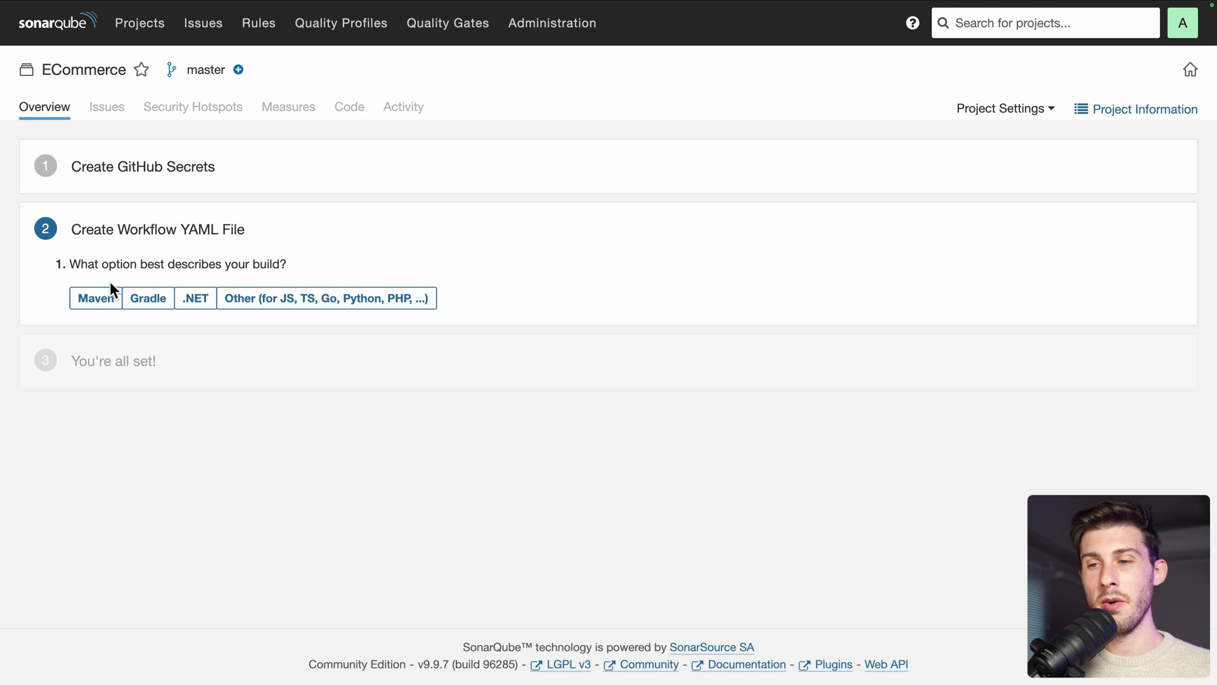
pyautogui.click(325, 303)
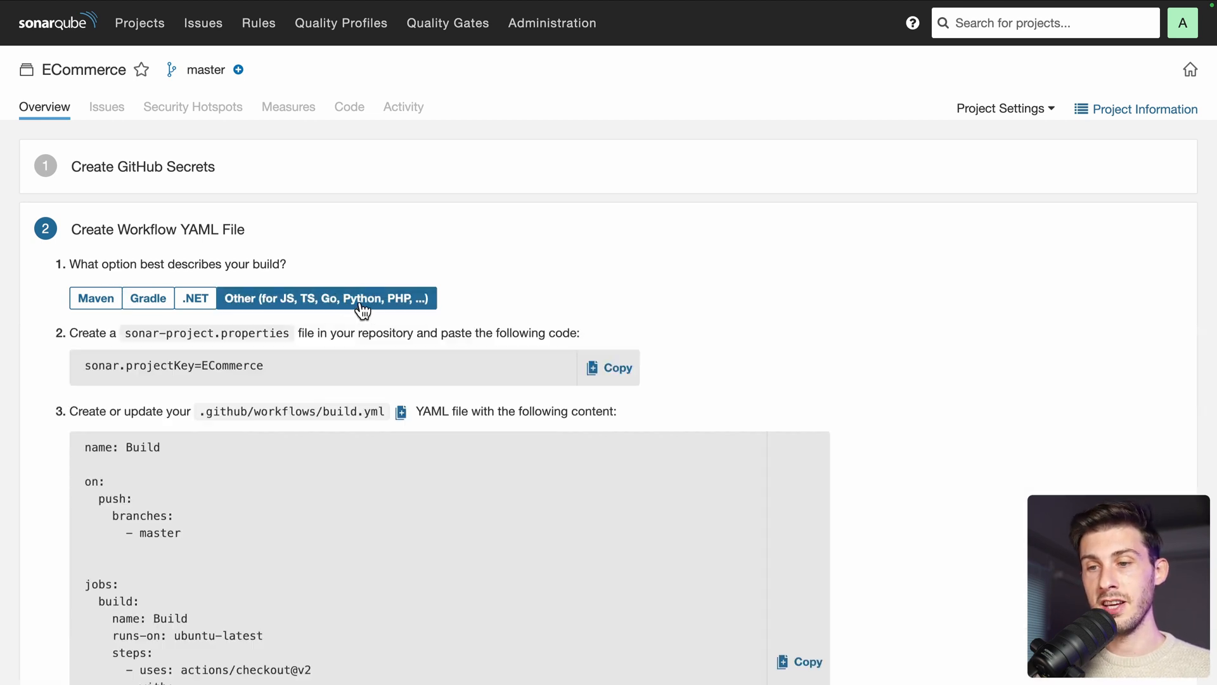
pyautogui.scroll(-2, 386, 276)
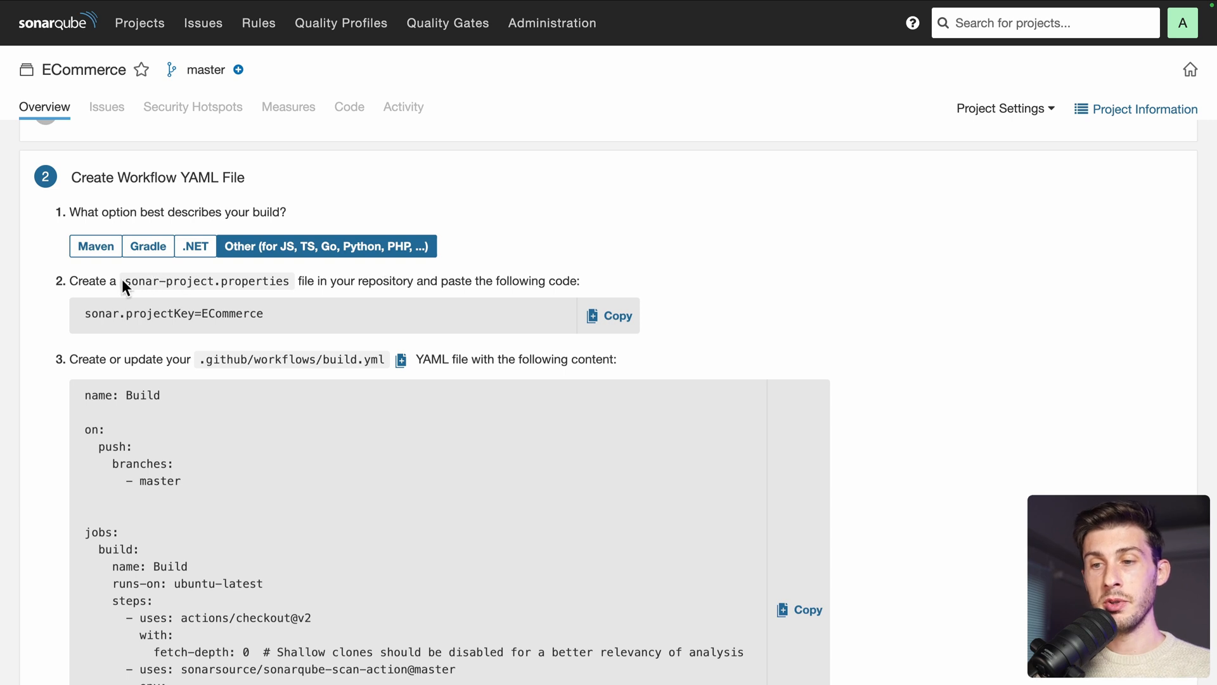
pyautogui.moveTo(126, 281); pyautogui.dragTo(289, 279)
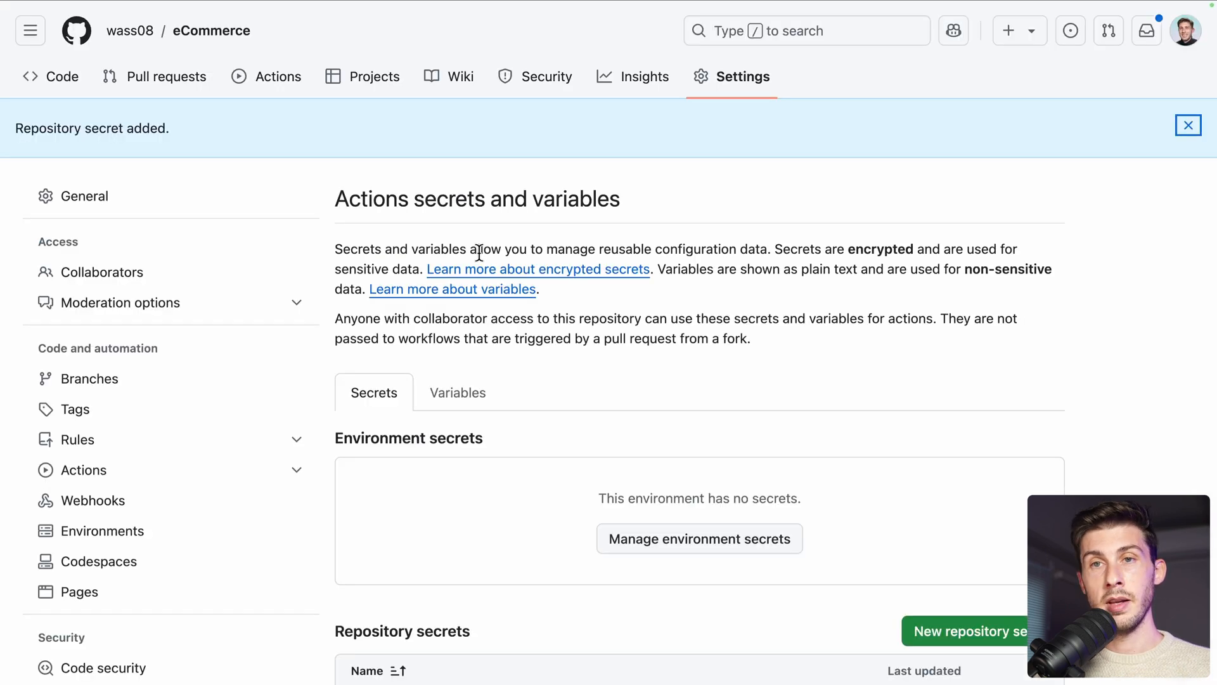
# - Open the eCommerce fork's code in GitHub's web editor and create a root file named sonar-project.properties
pyautogui.click(59, 86)
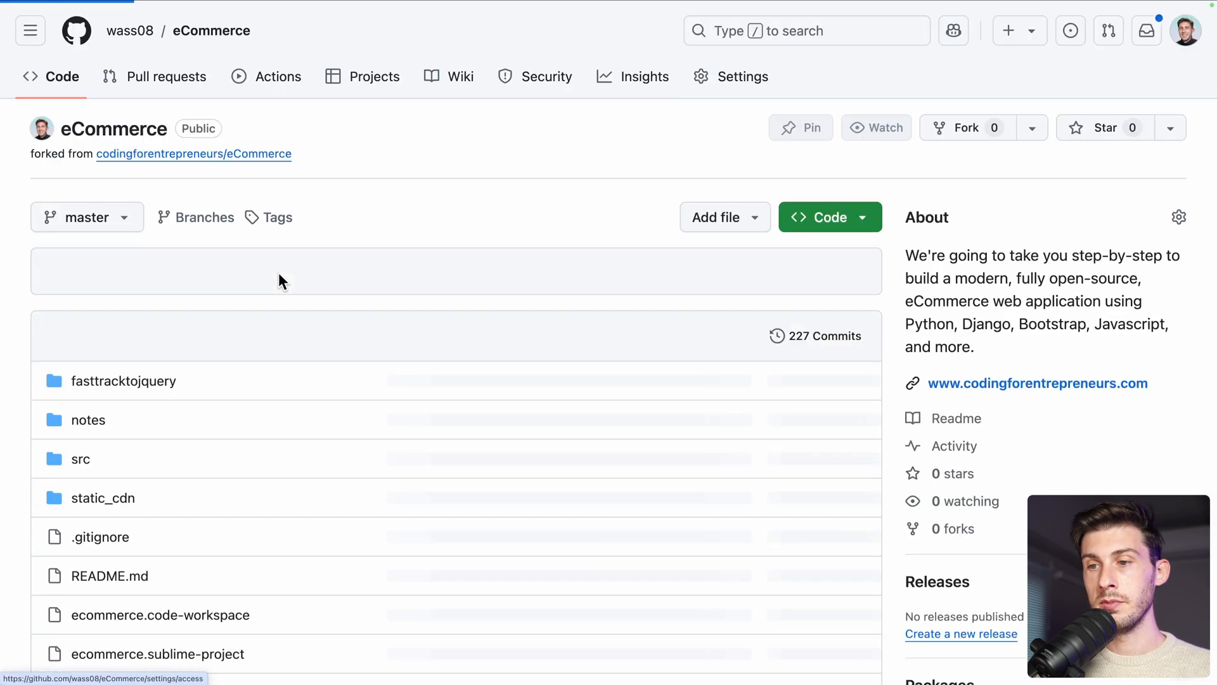
pyautogui.scroll(-1, 417, 260)
pyautogui.scroll(-1, 423, 263)
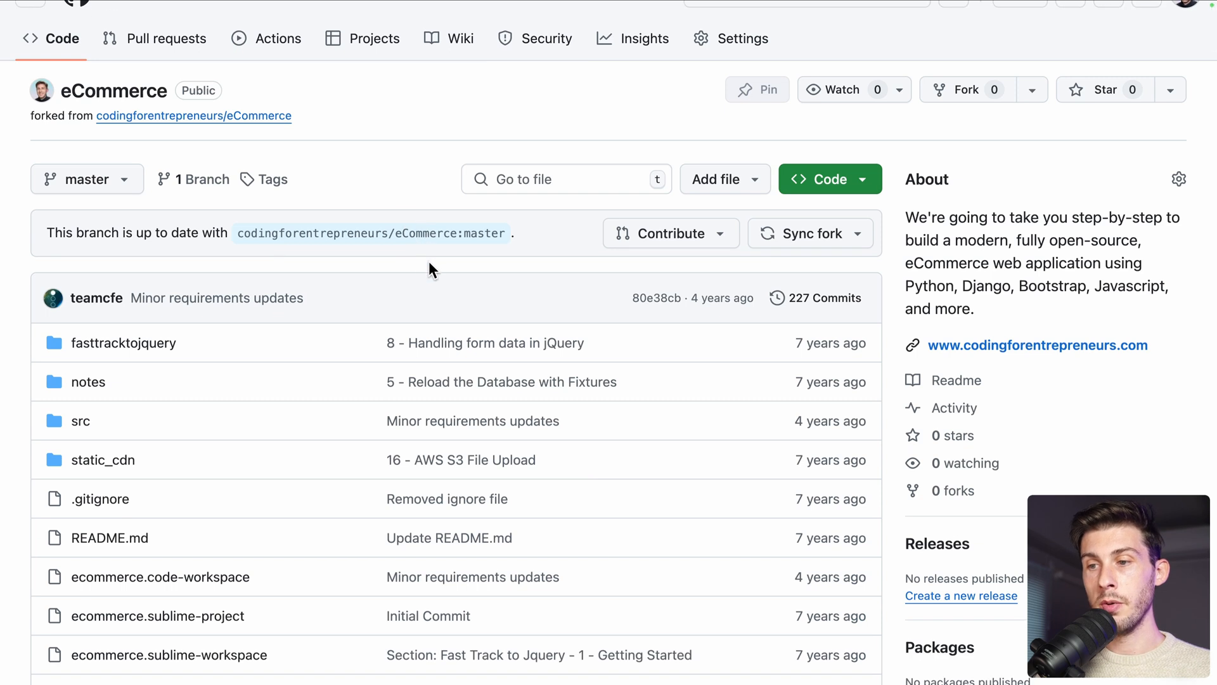
pyautogui.hotkey('shift', '.')
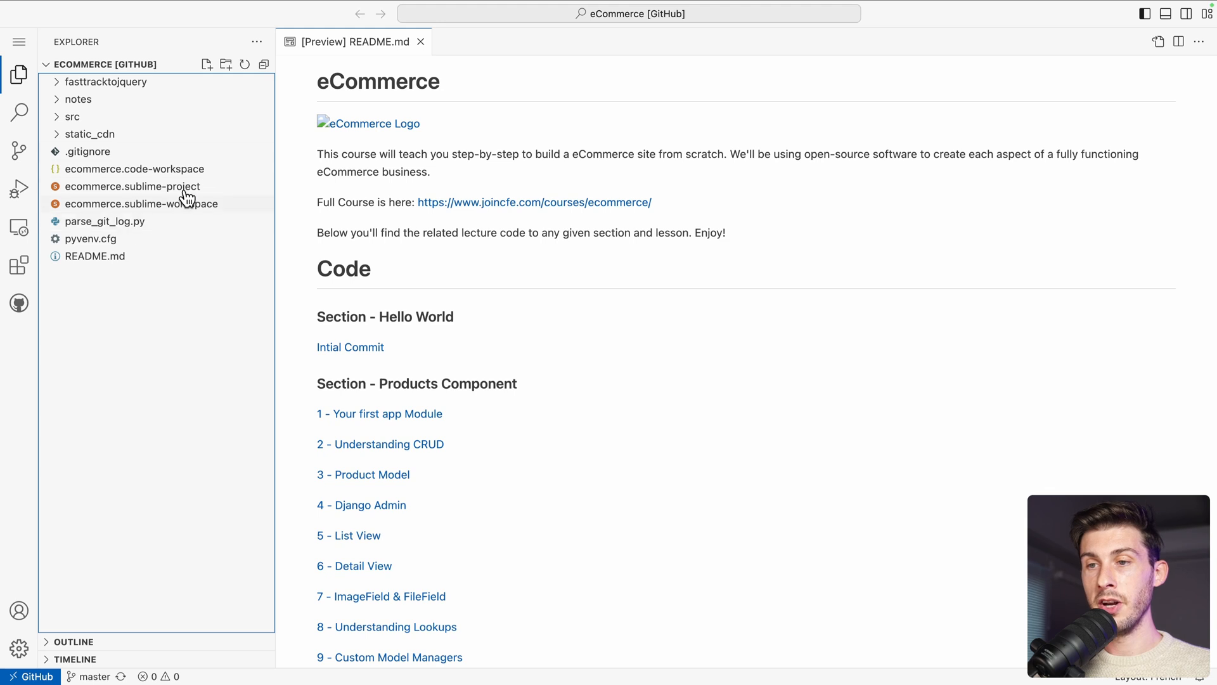
pyautogui.click(206, 66)
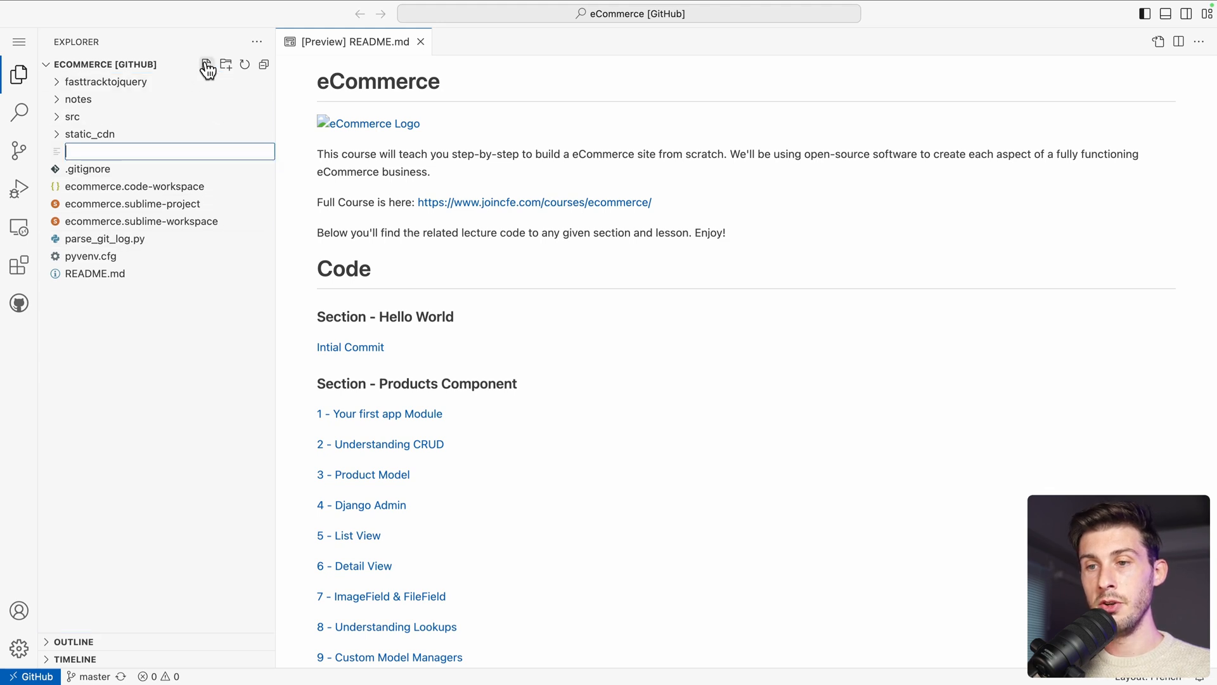
pyautogui.press('super+v')
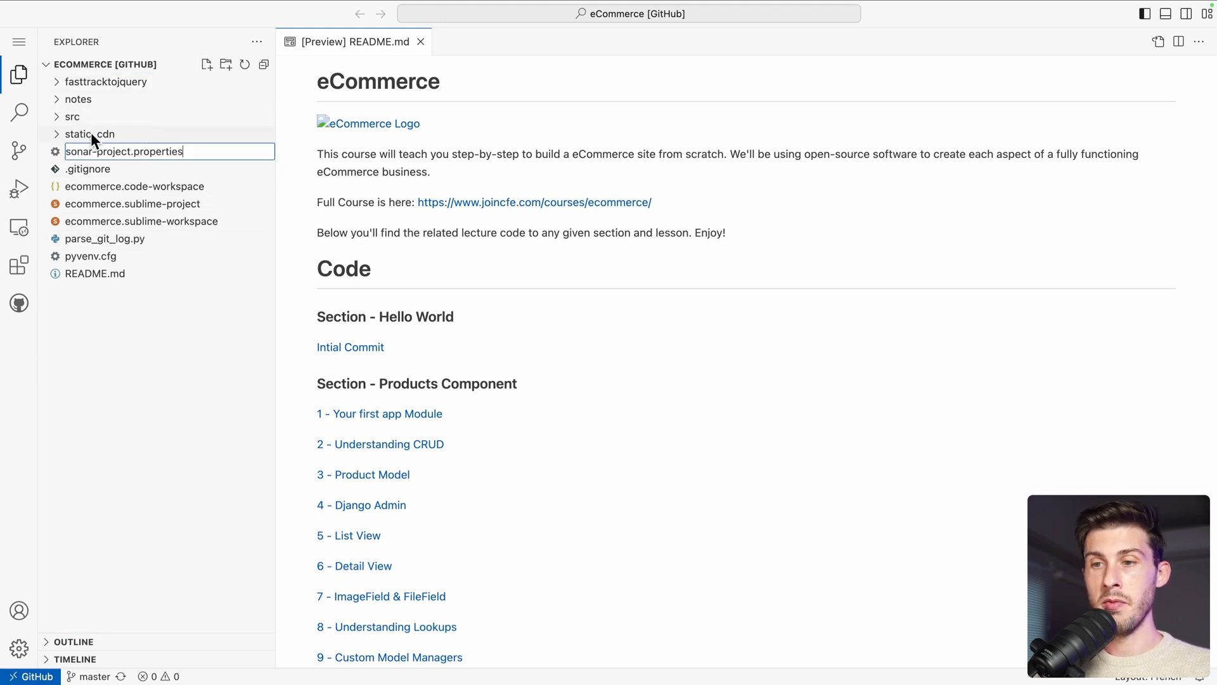
pyautogui.press('Return')
# - Copy the project key line from SonarQube into sonar-project.properties as sonar.projectKey=ECommerce
pyautogui.hotkey('ctrl', 'Tab')
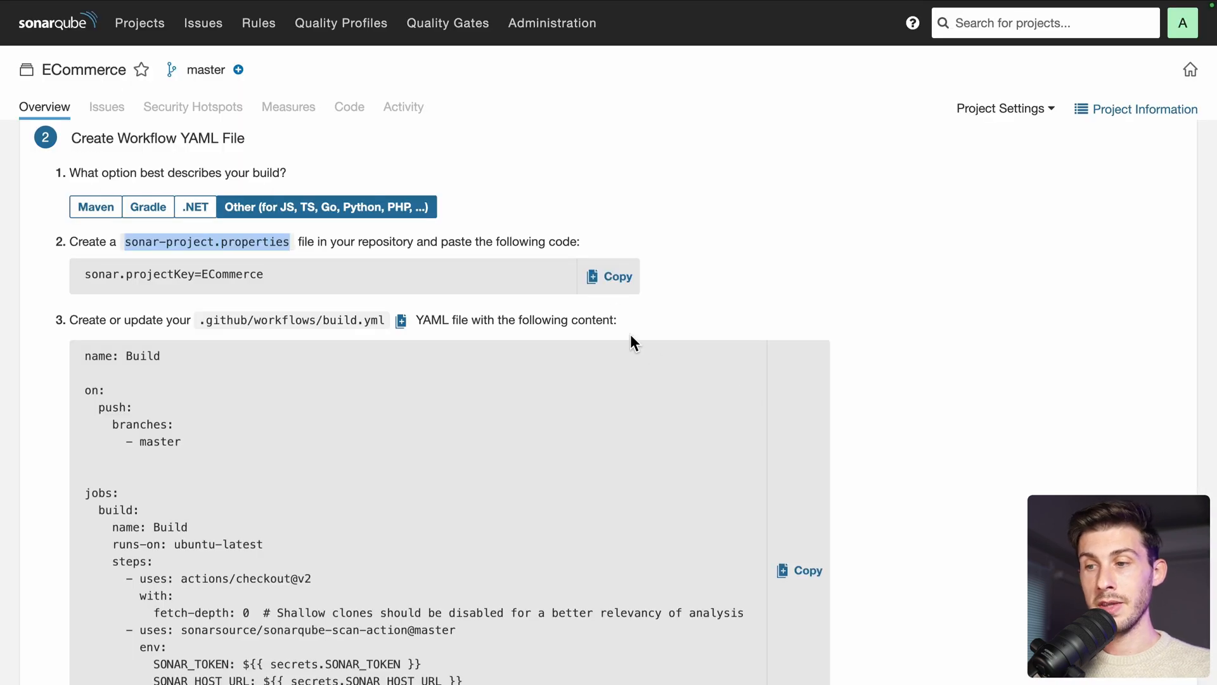
pyautogui.click(600, 279)
pyautogui.hotkey('ctrl', 'Tab')
pyautogui.press('super+v')
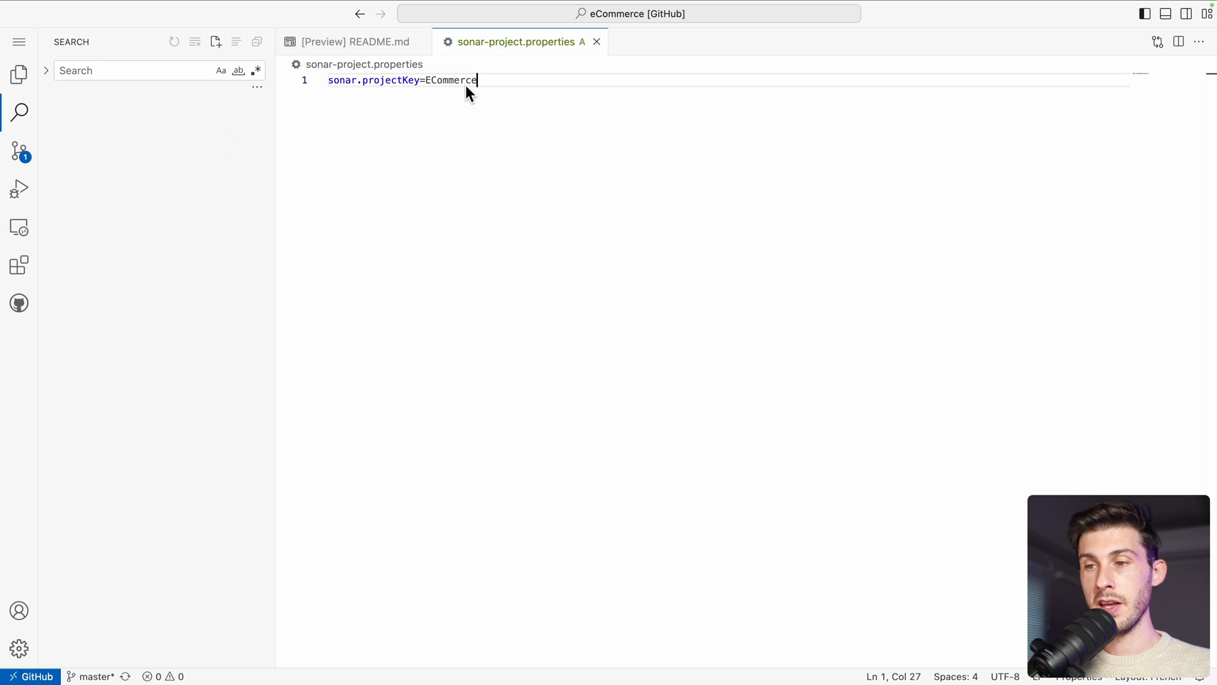
# - Commit and push sonar-project.properties to master with the message "add sonar project properties"
pyautogui.click(14, 163)
pyautogui.write('add sonar project properties')
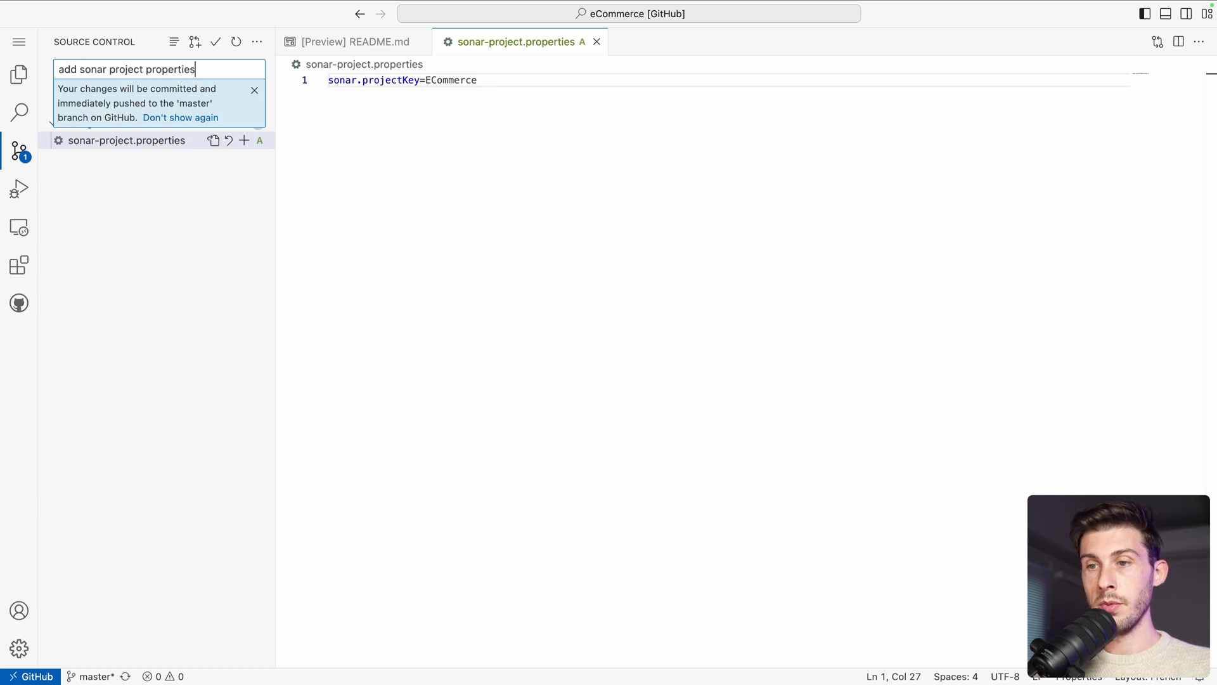
pyautogui.click(254, 90)
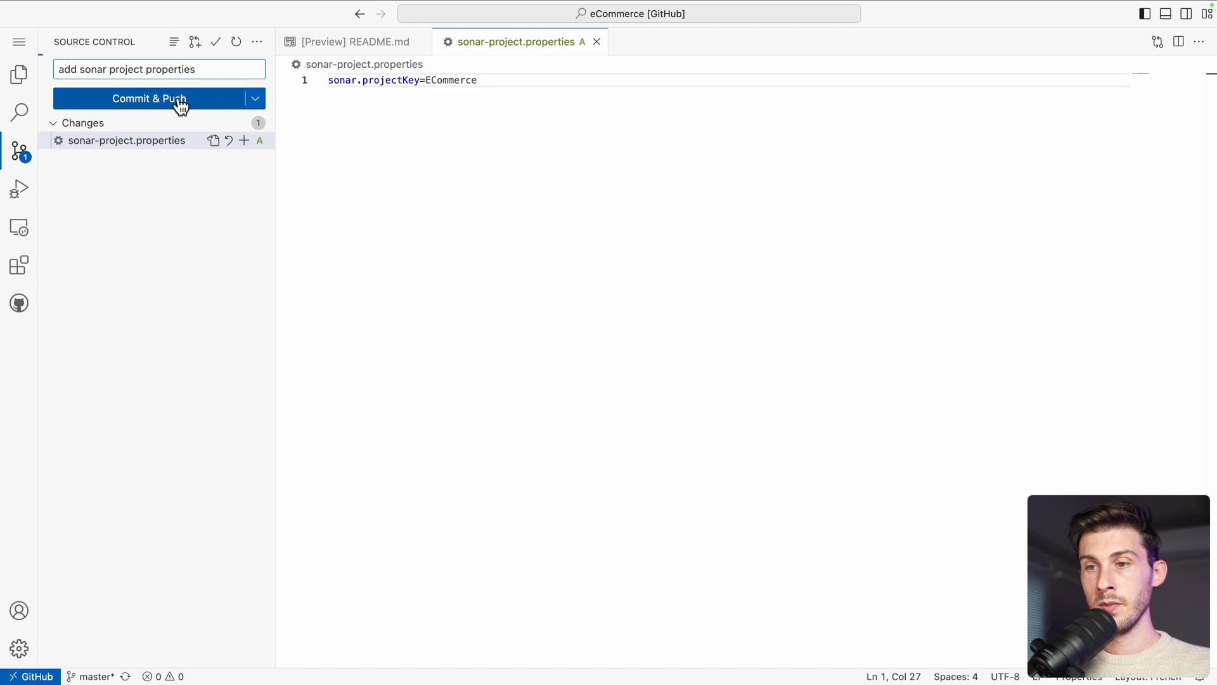
# - Copy the workflow YAML content from SonarQube and start setting up a custom GitHub Actions workflow in the eCommerce fork
pyautogui.scroll(-5, 498, 267)
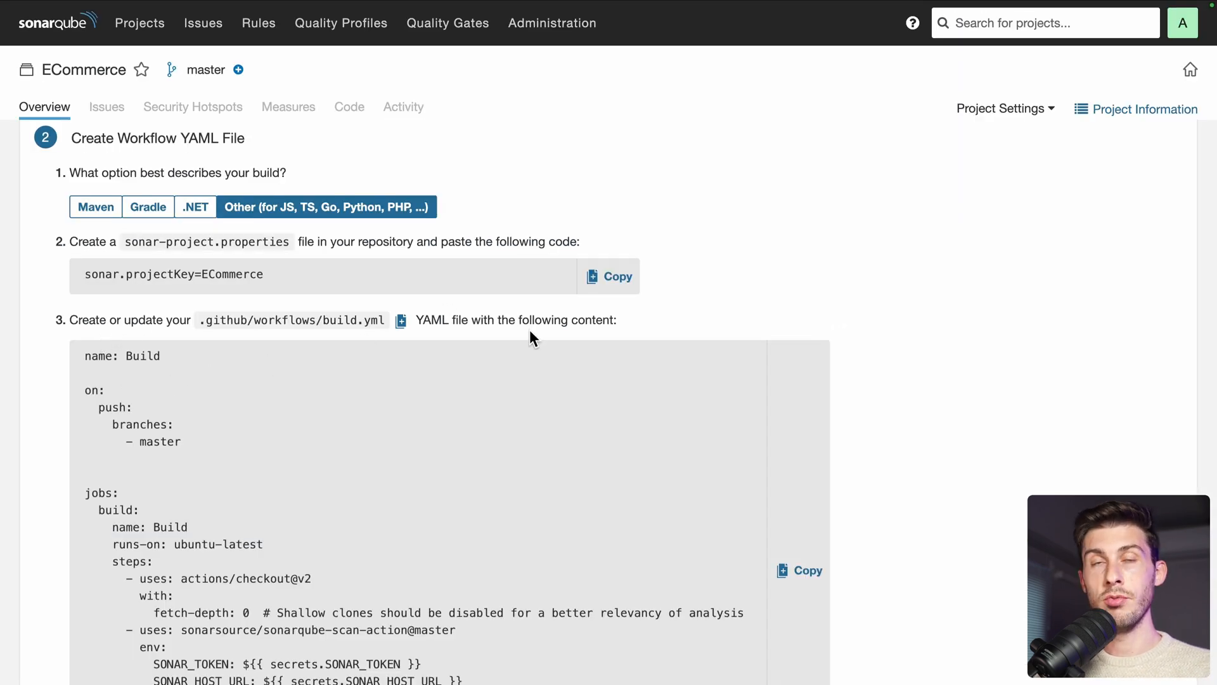
pyautogui.scroll(-3, 530, 333)
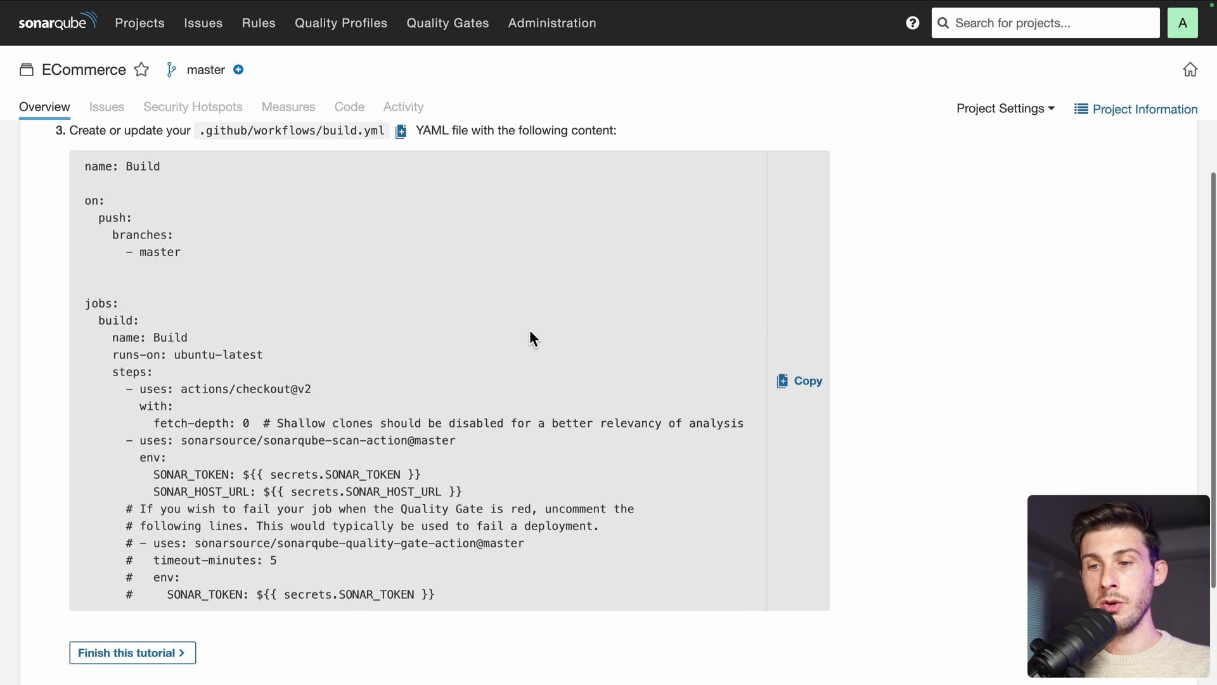
pyautogui.scroll(2, 331, 250)
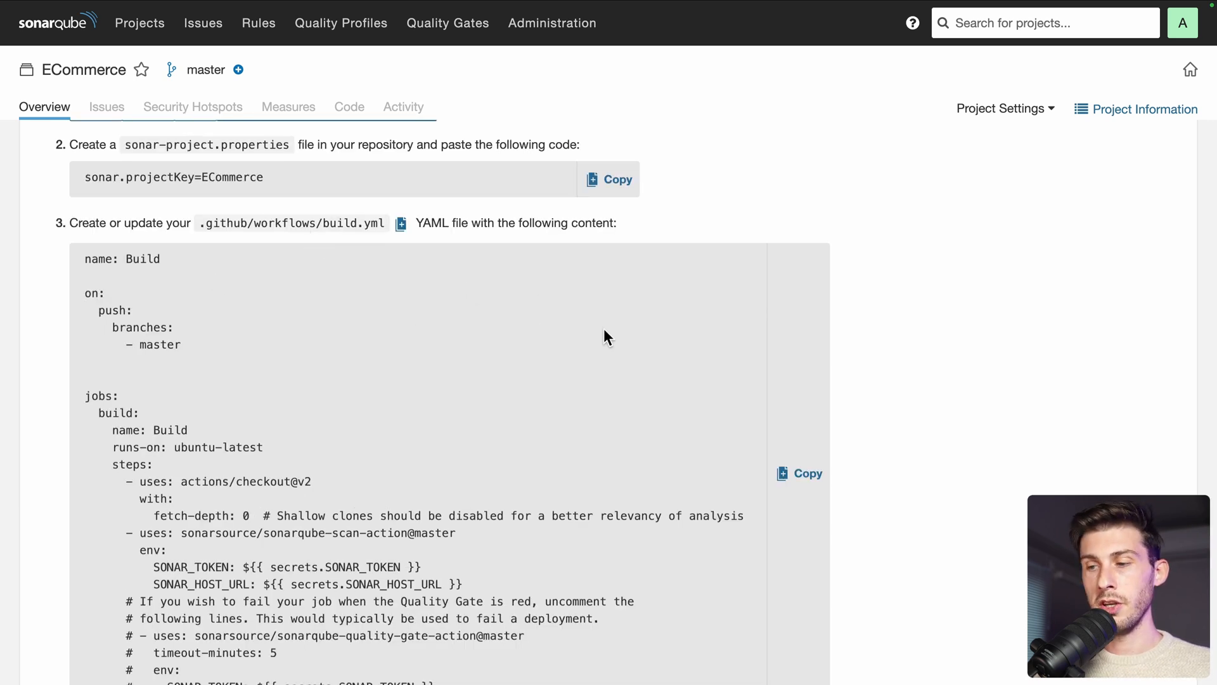
pyautogui.click(793, 473)
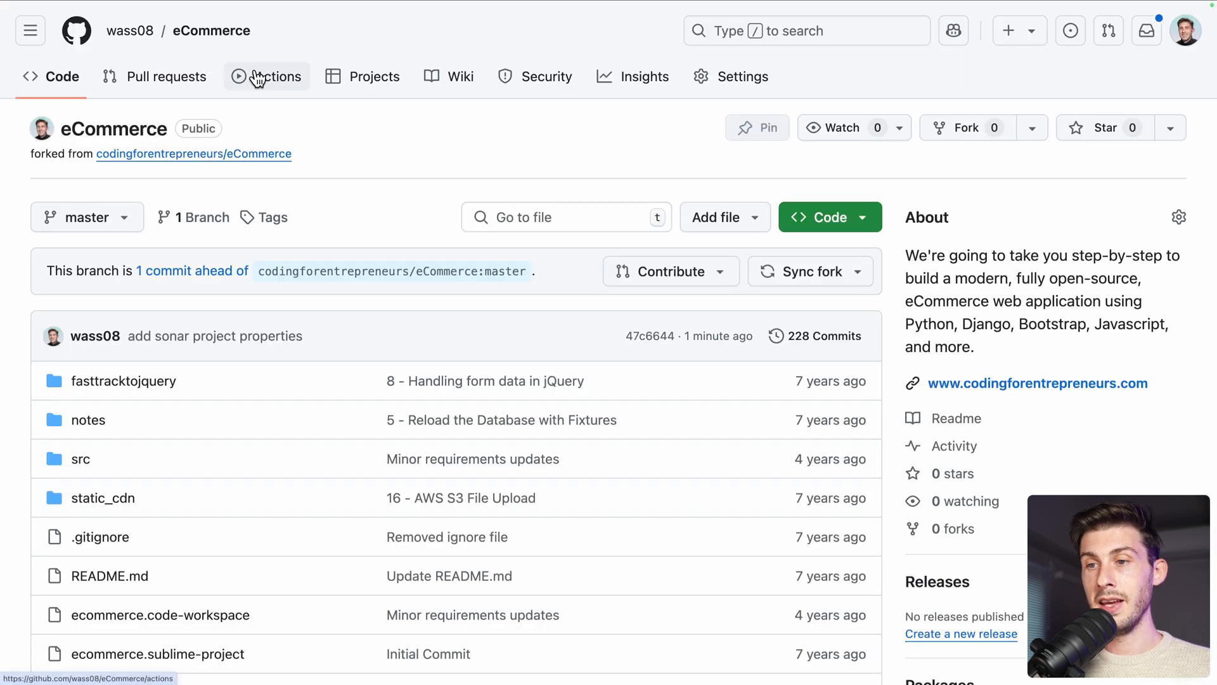
pyautogui.click(259, 76)
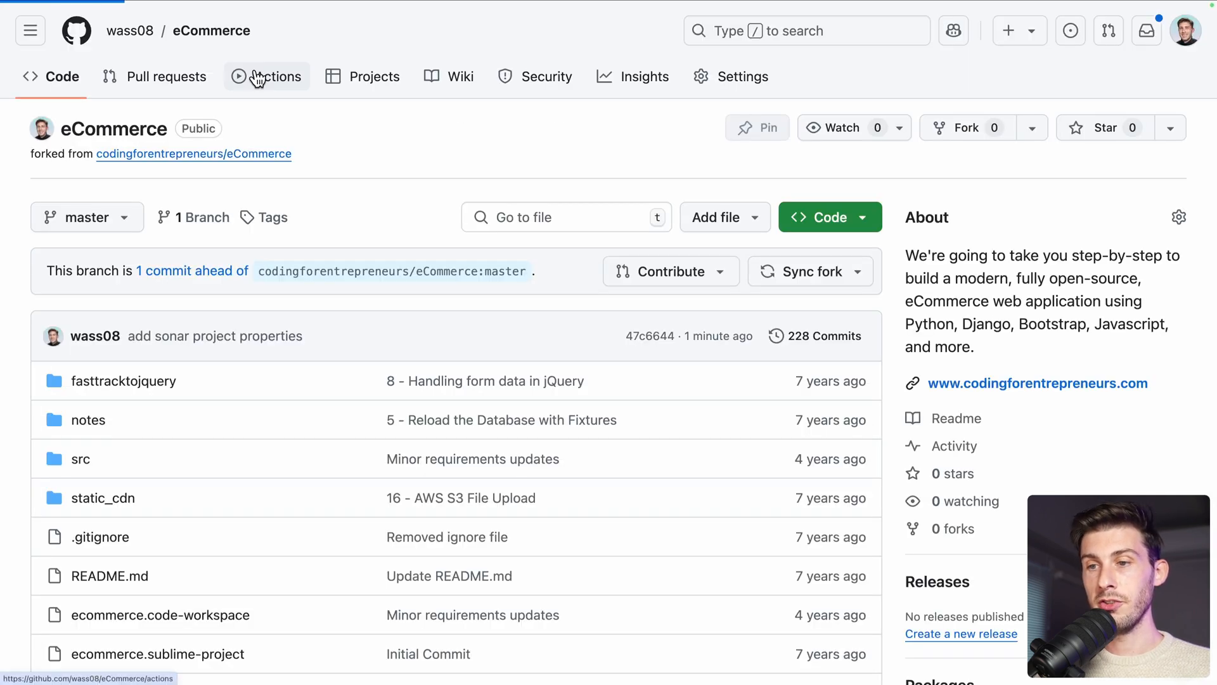
pyautogui.scroll(-9, 621, 247)
pyautogui.scroll(7, 621, 247)
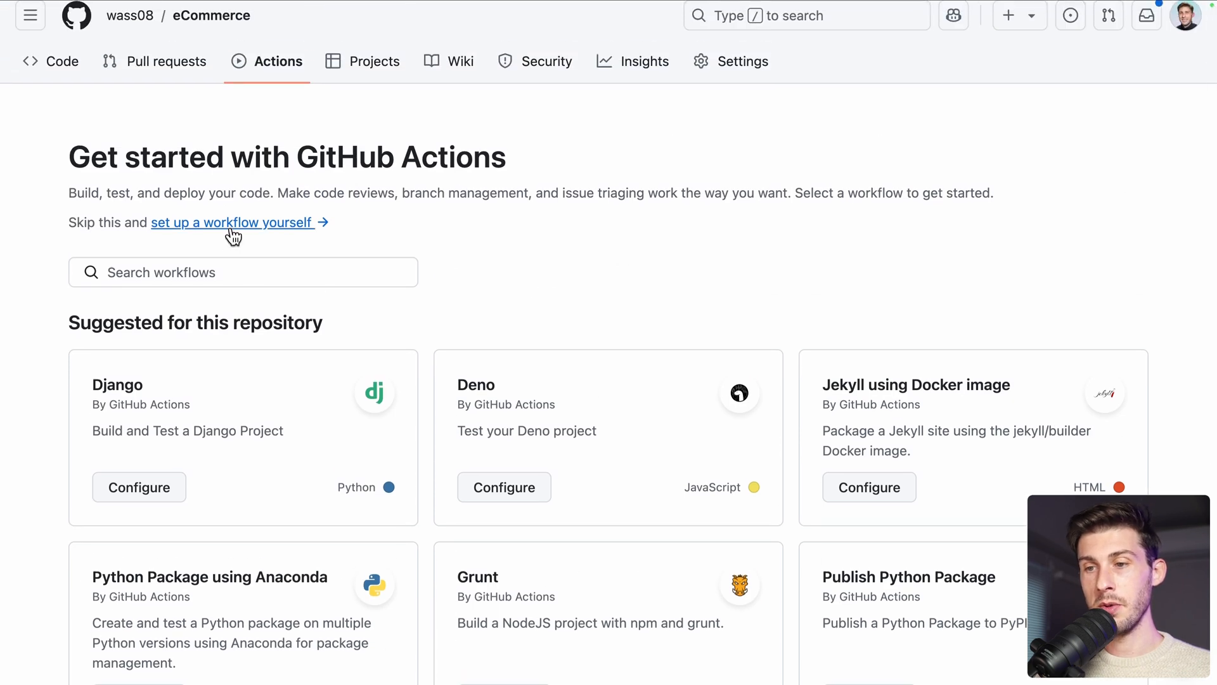
pyautogui.click(230, 226)
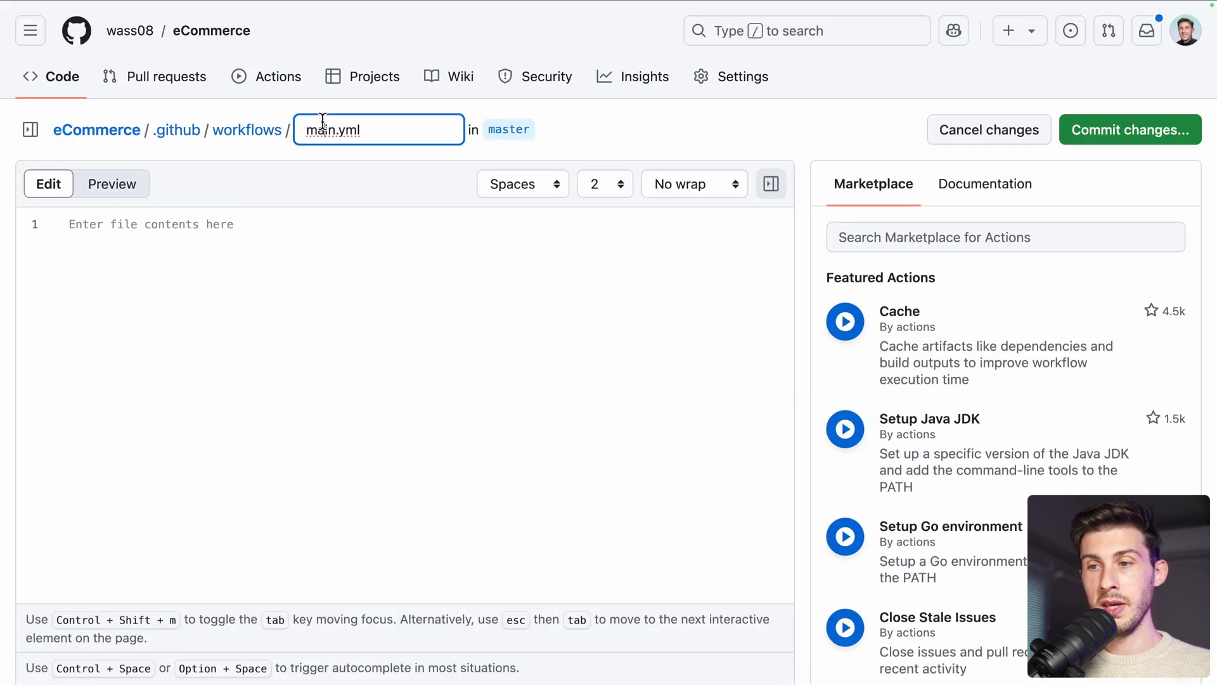
# - Name the workflow file build.yml and paste the copied SonarQube workflow content into it
pyautogui.doubleClick(320, 129)
pyautogui.write('build')
pyautogui.click(289, 234)
pyautogui.press('super+v')
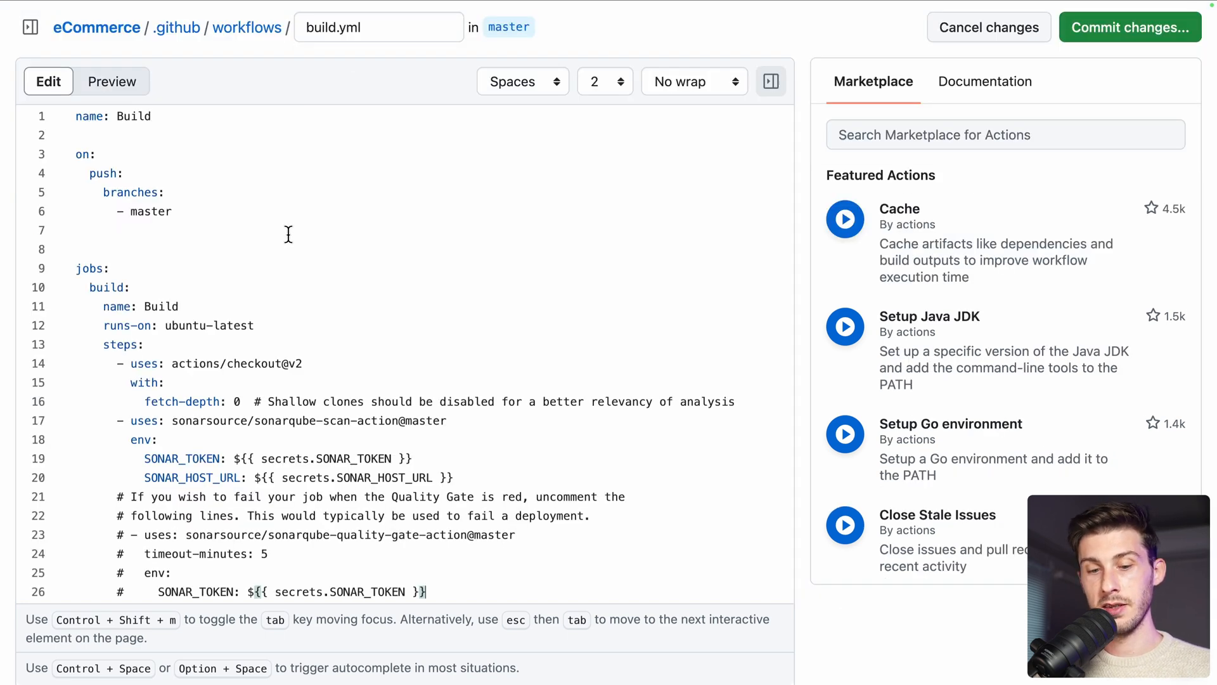
# - Commit the new workflow directly to the master branch with the message "Create build.yml"
pyautogui.scroll(2, 395, 180)
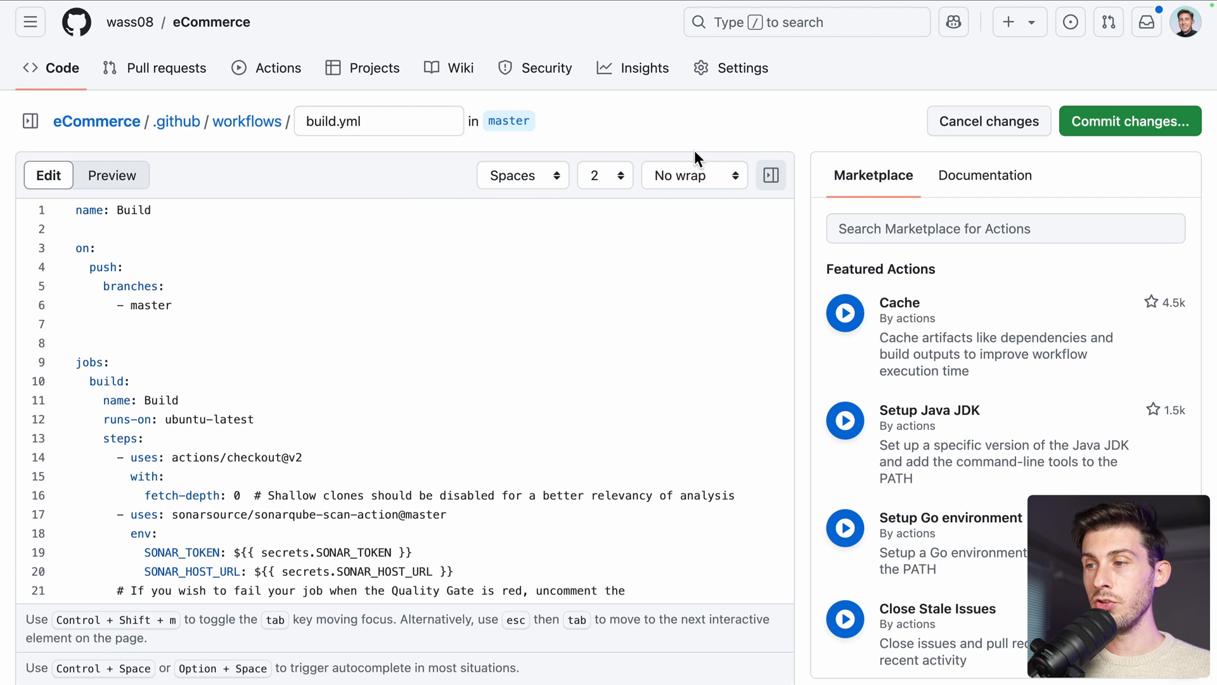
pyautogui.click(1098, 126)
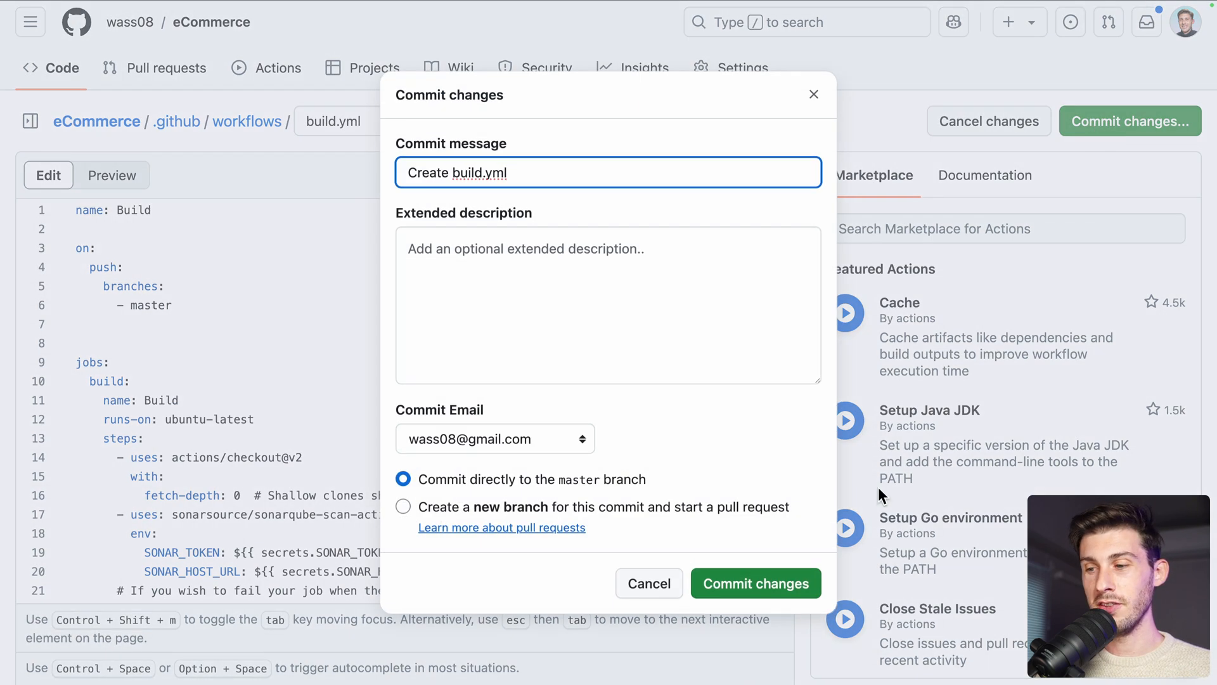
pyautogui.click(752, 582)
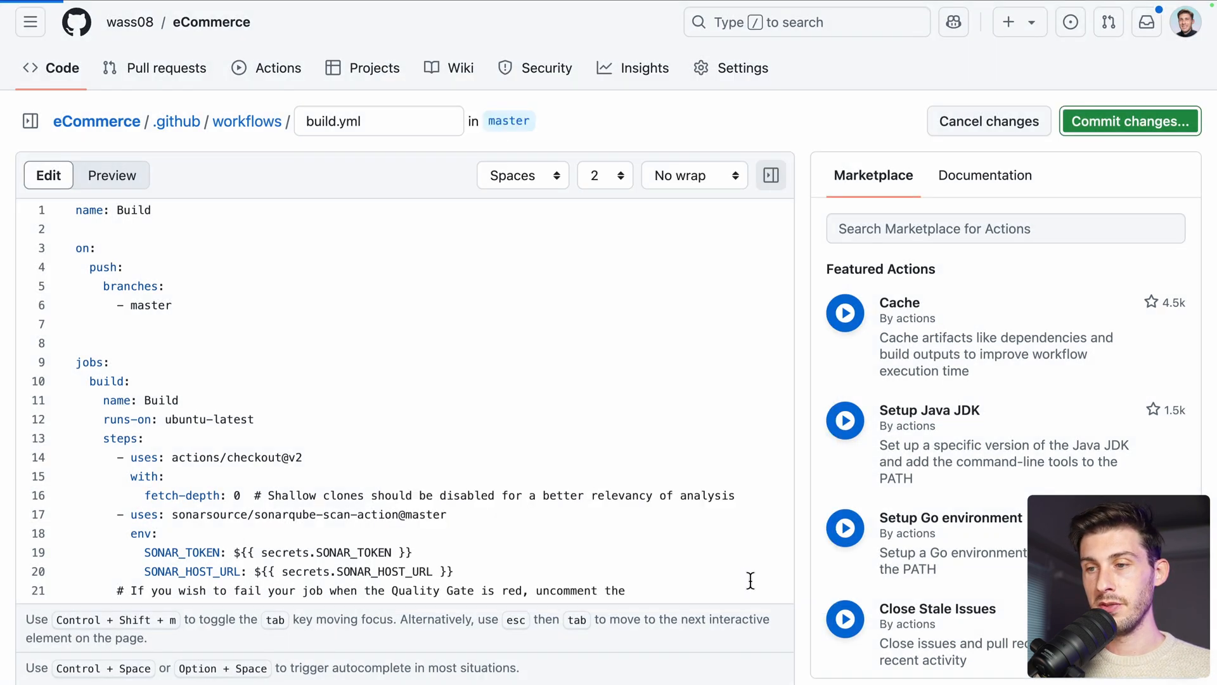
# - Open the "Create build.yml" workflow run in the repository's Actions and view its Build job
pyautogui.click(270, 49)
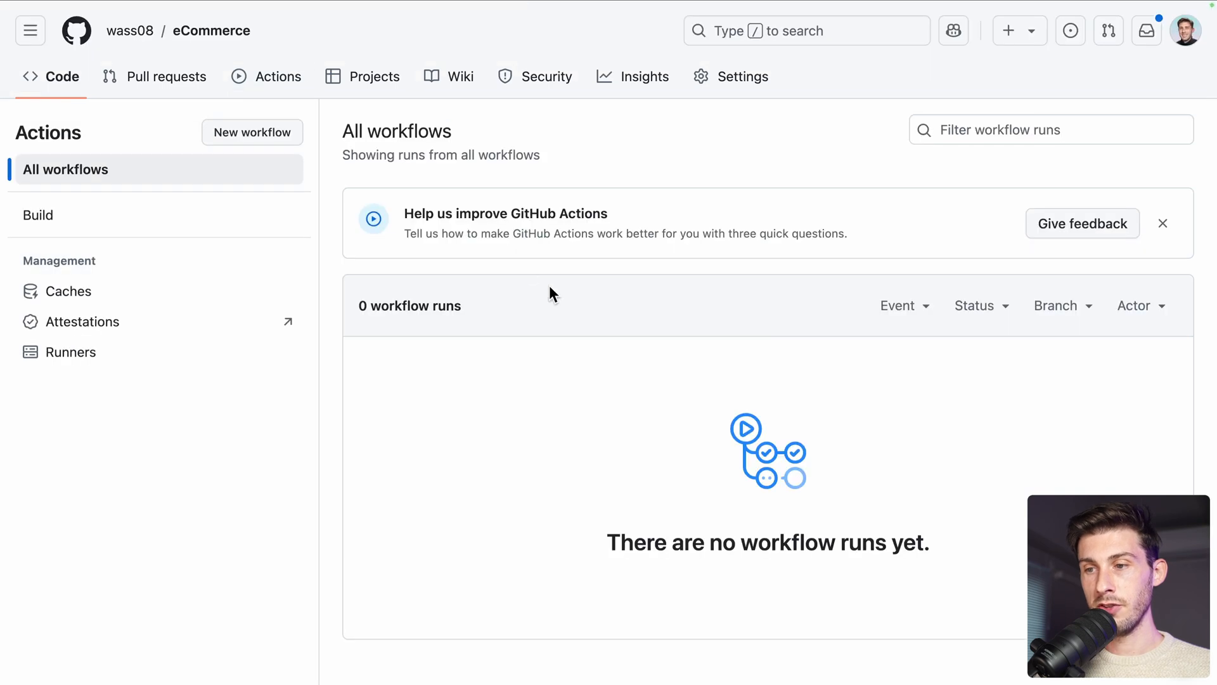
pyautogui.click(416, 364)
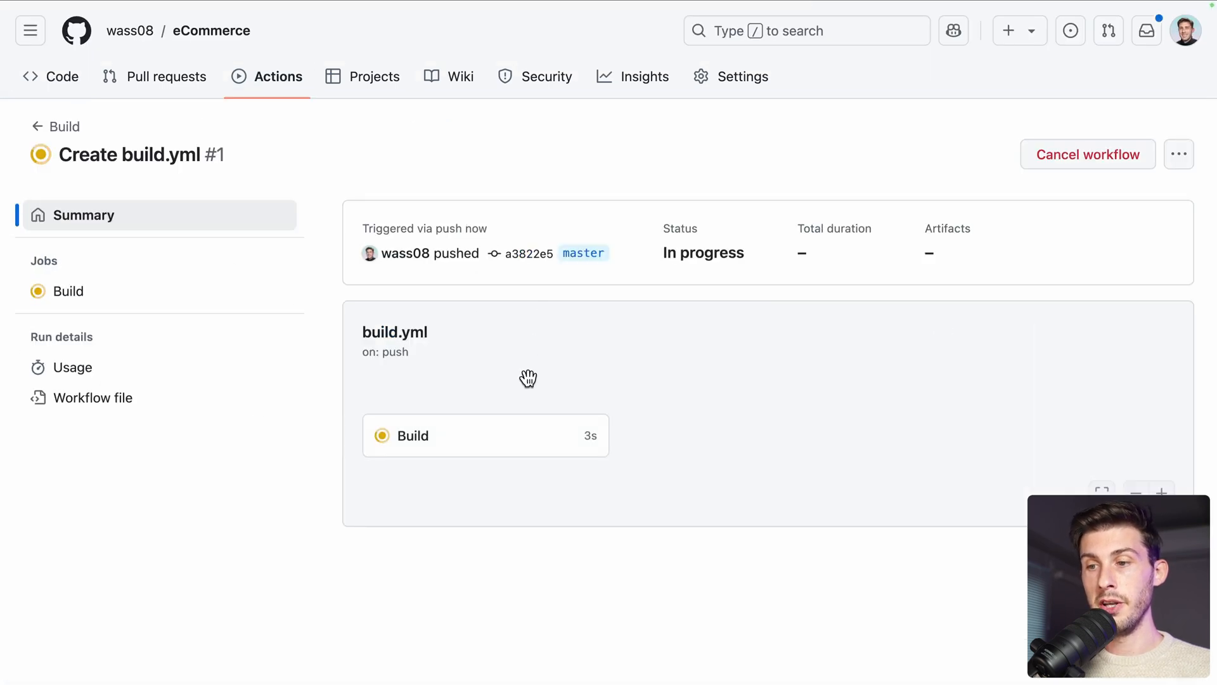
pyautogui.click(447, 448)
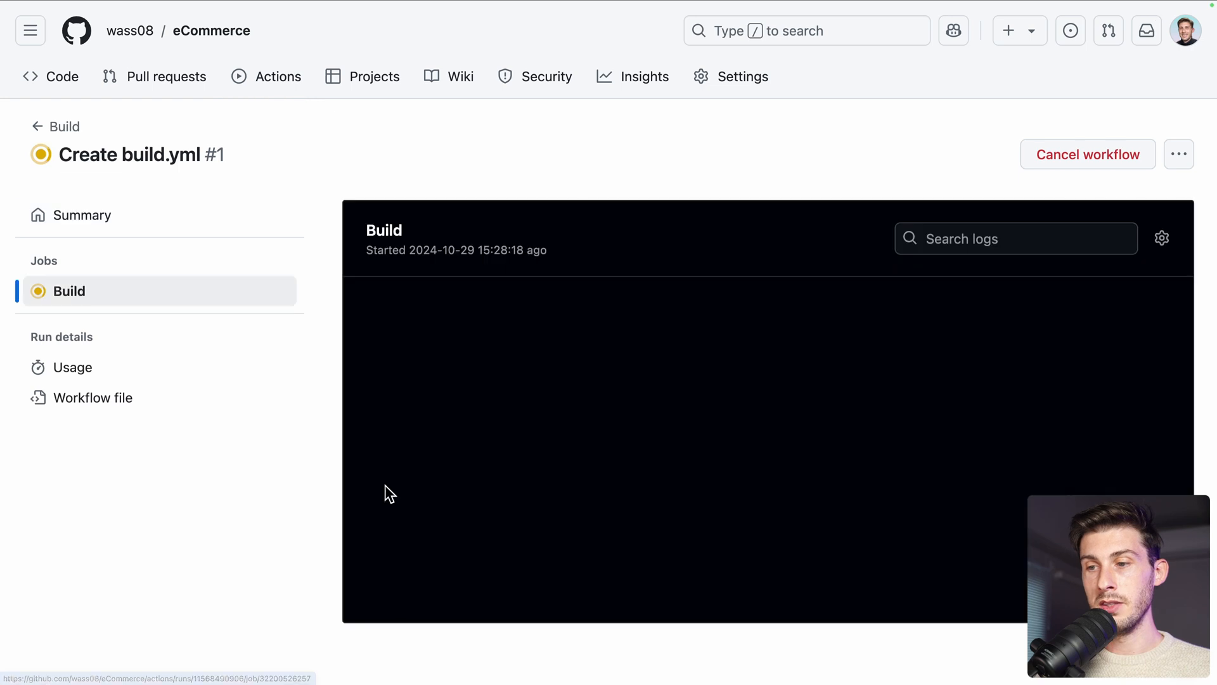
# - Switch to SonarQube and finish the ECommerce project's analysis setup tutorial
pyautogui.scroll(-2, 759, 477)
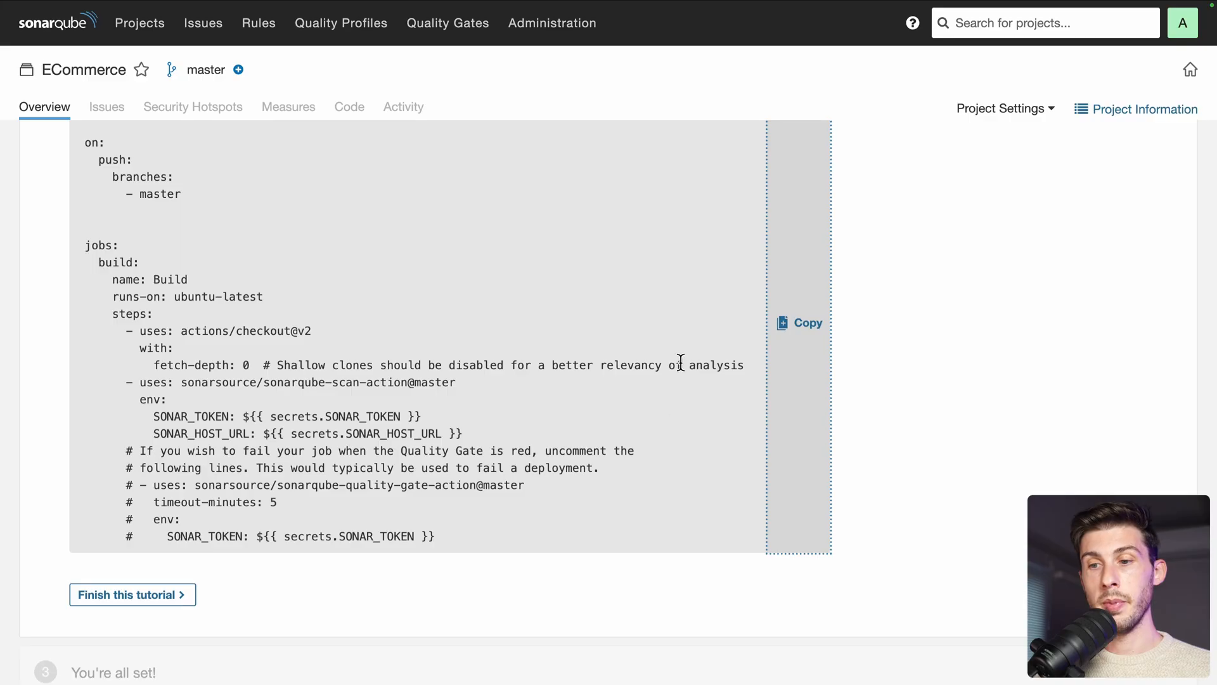
pyautogui.scroll(-3, 680, 362)
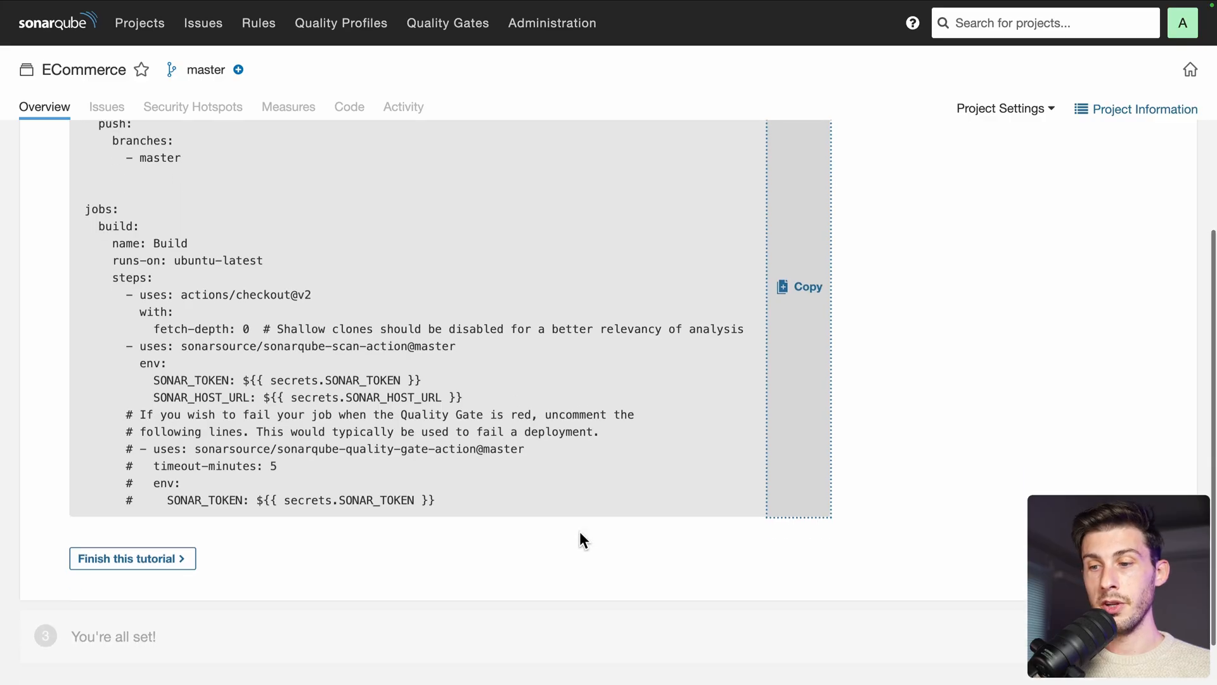
pyautogui.click(140, 499)
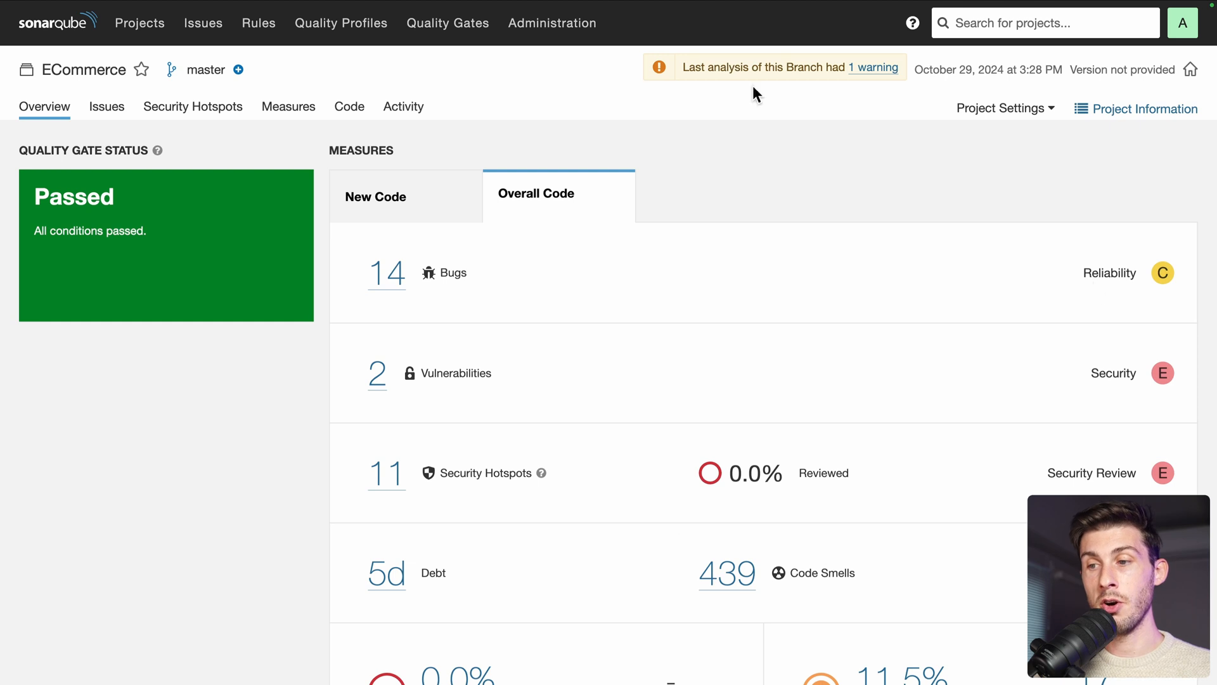
# - Examine the ECommerce project's analysis measures for both overall code and new code
pyautogui.scroll(-1, 785, 144)
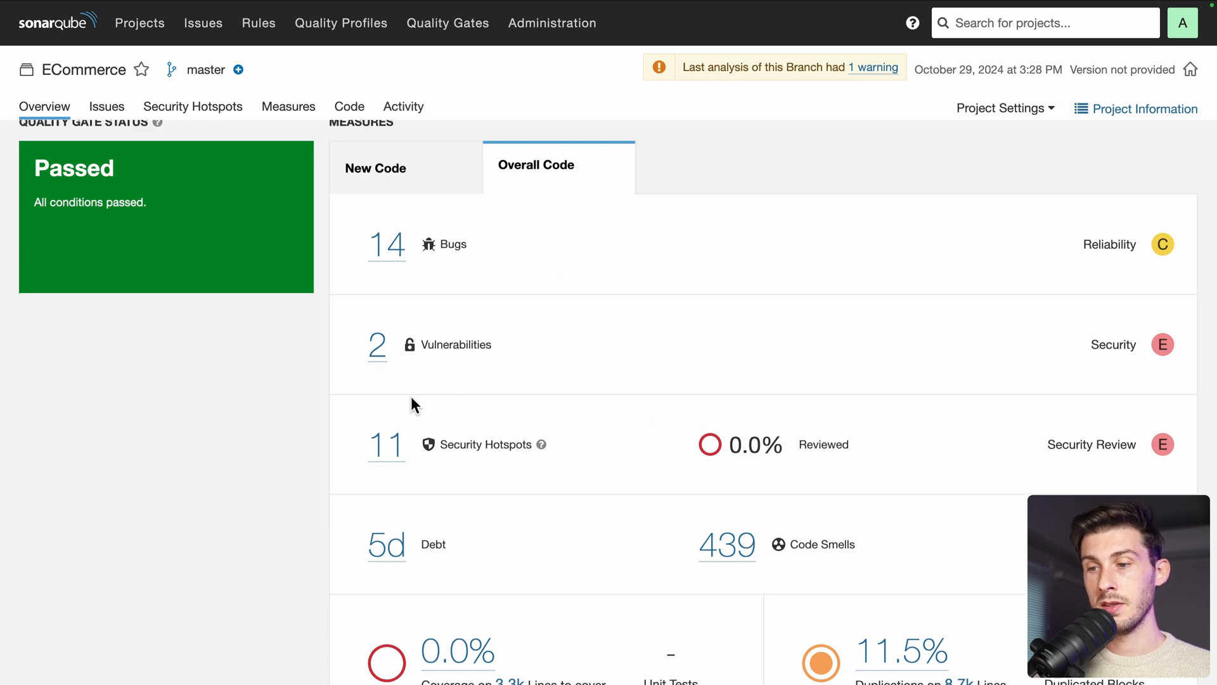
pyautogui.scroll(-3, 447, 516)
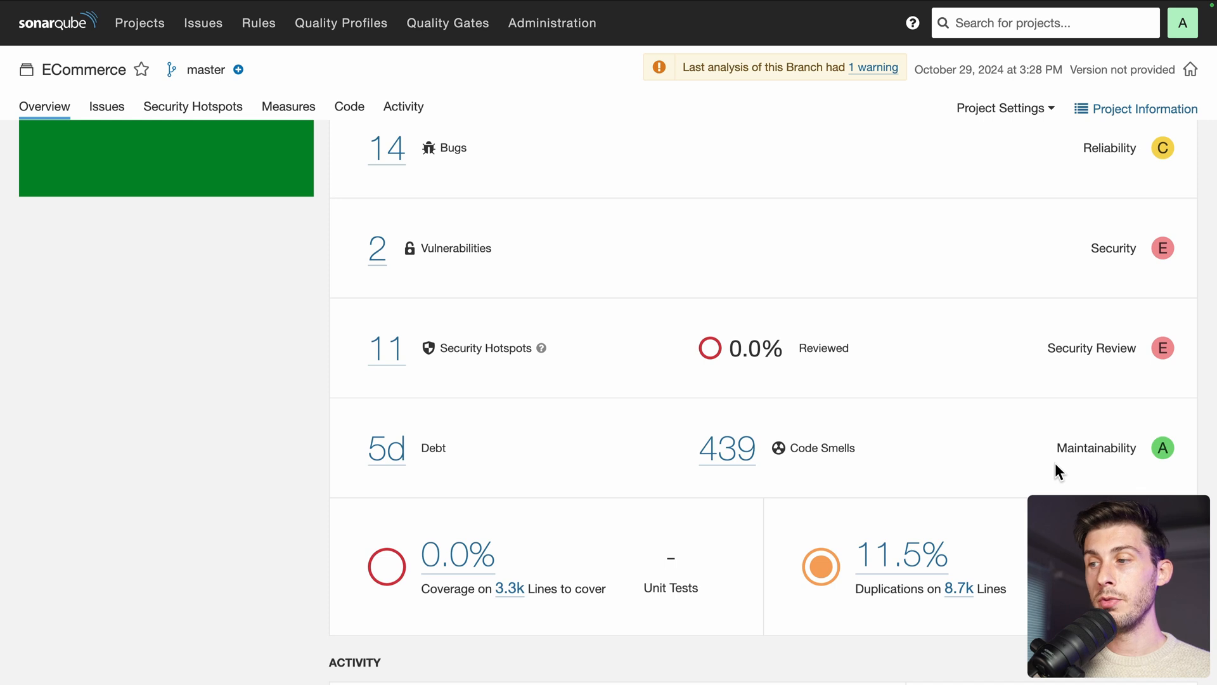
pyautogui.scroll(1, 1055, 463)
pyautogui.scroll(2, 1055, 463)
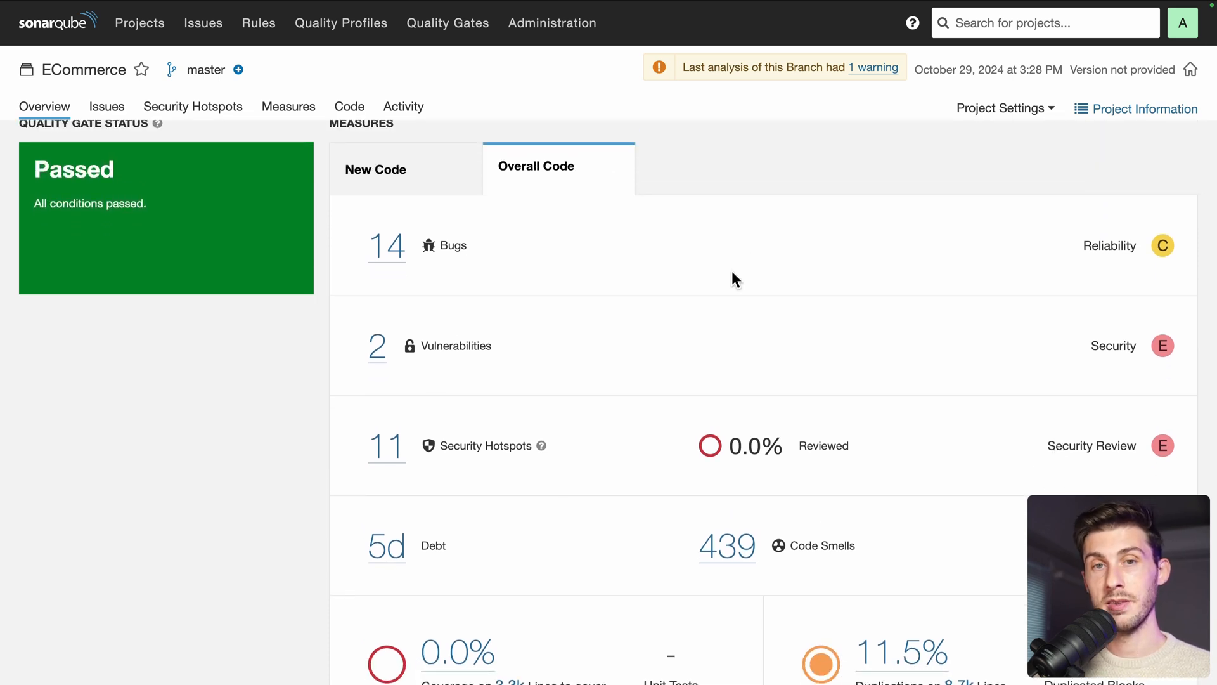
pyautogui.scroll(1, 731, 271)
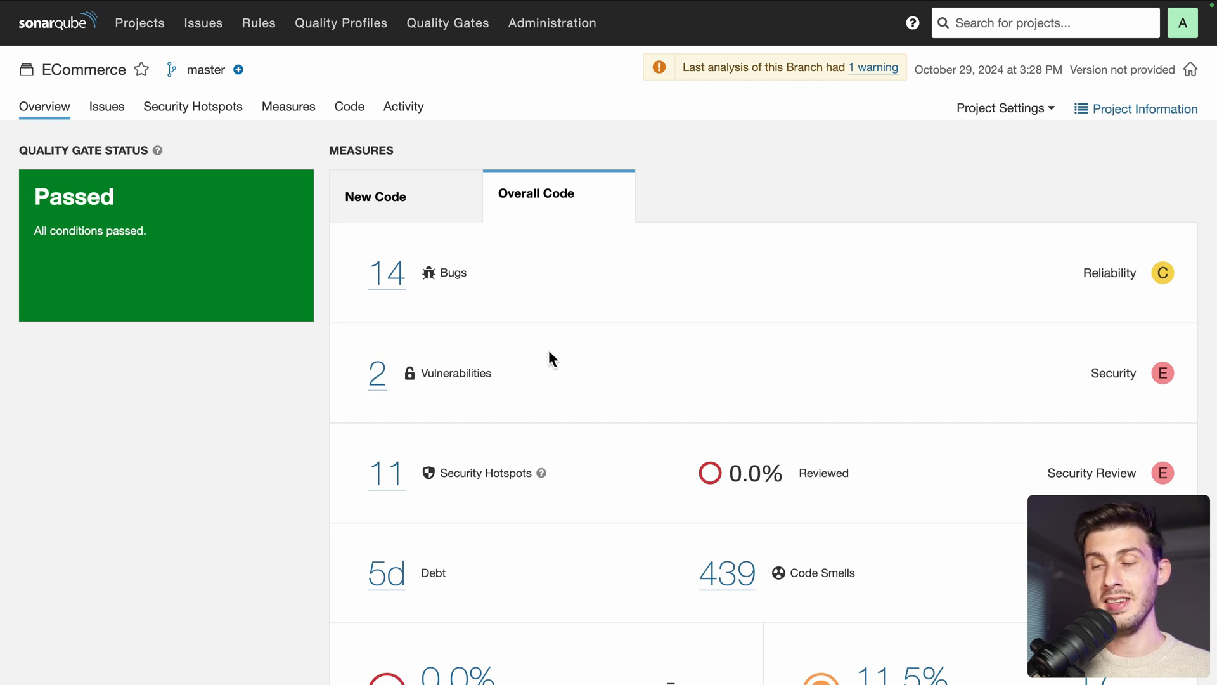
pyautogui.click(363, 211)
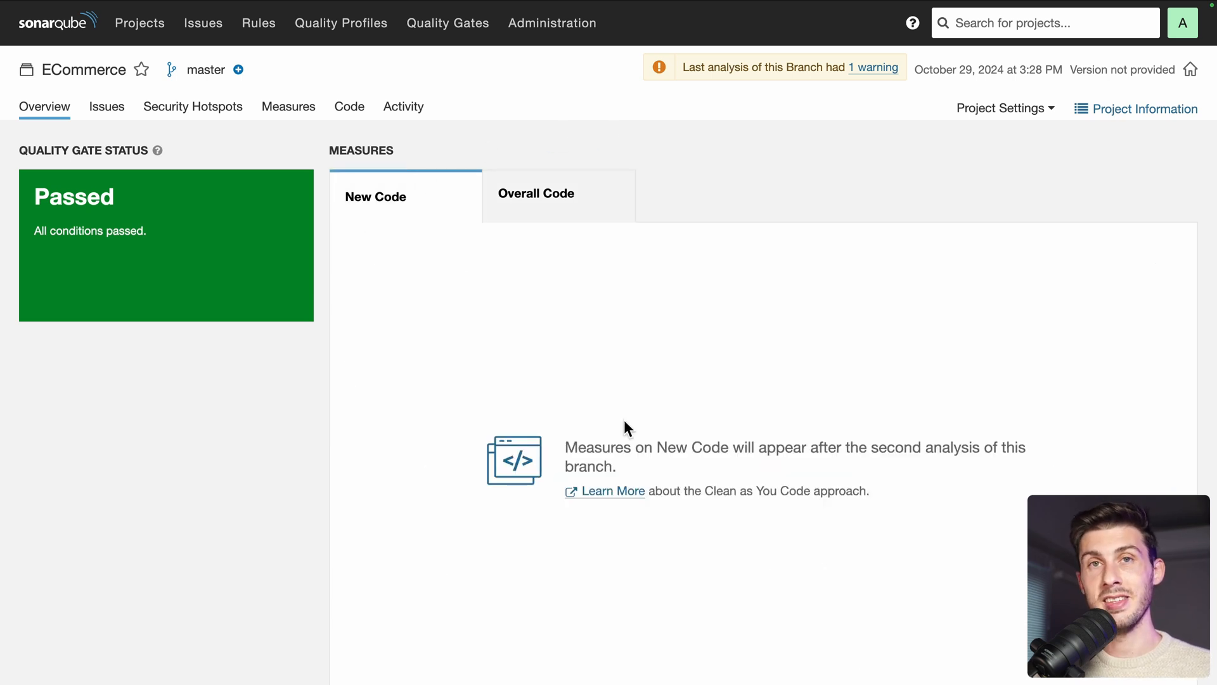
pyautogui.click(549, 210)
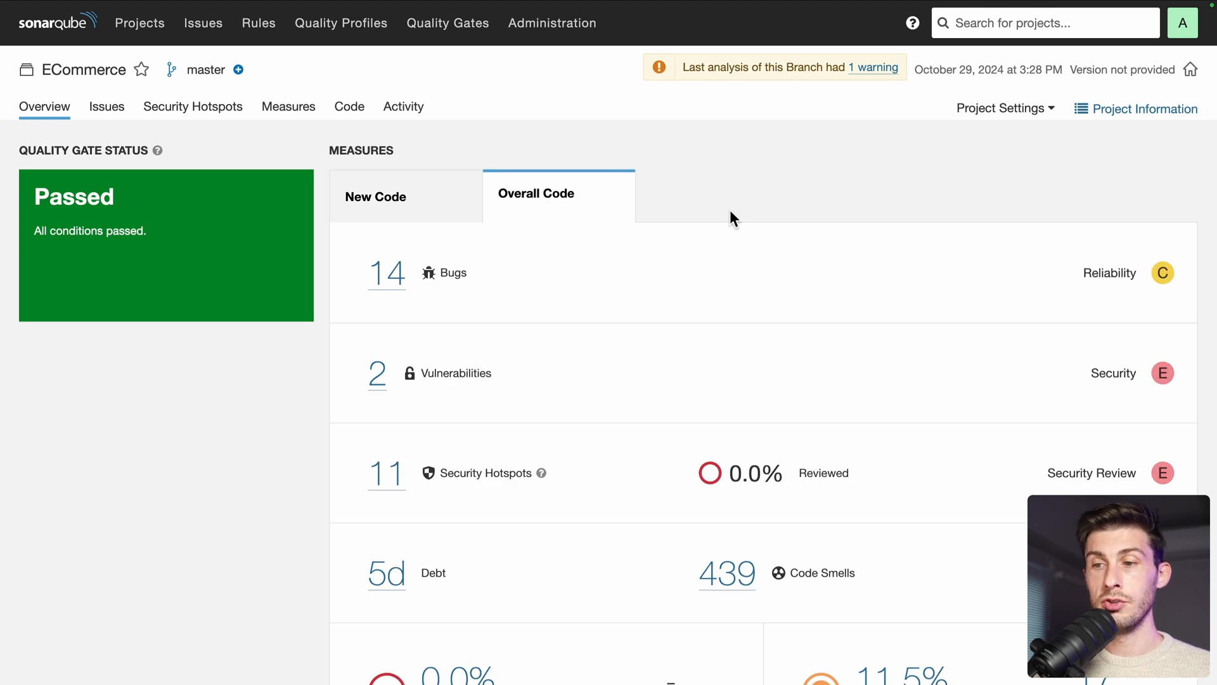
# - Open the bug about the missing title tag in fasttracktojquery/index.html and read its code location and rule Web:PageWithoutTitleCheck
pyautogui.click(386, 273)
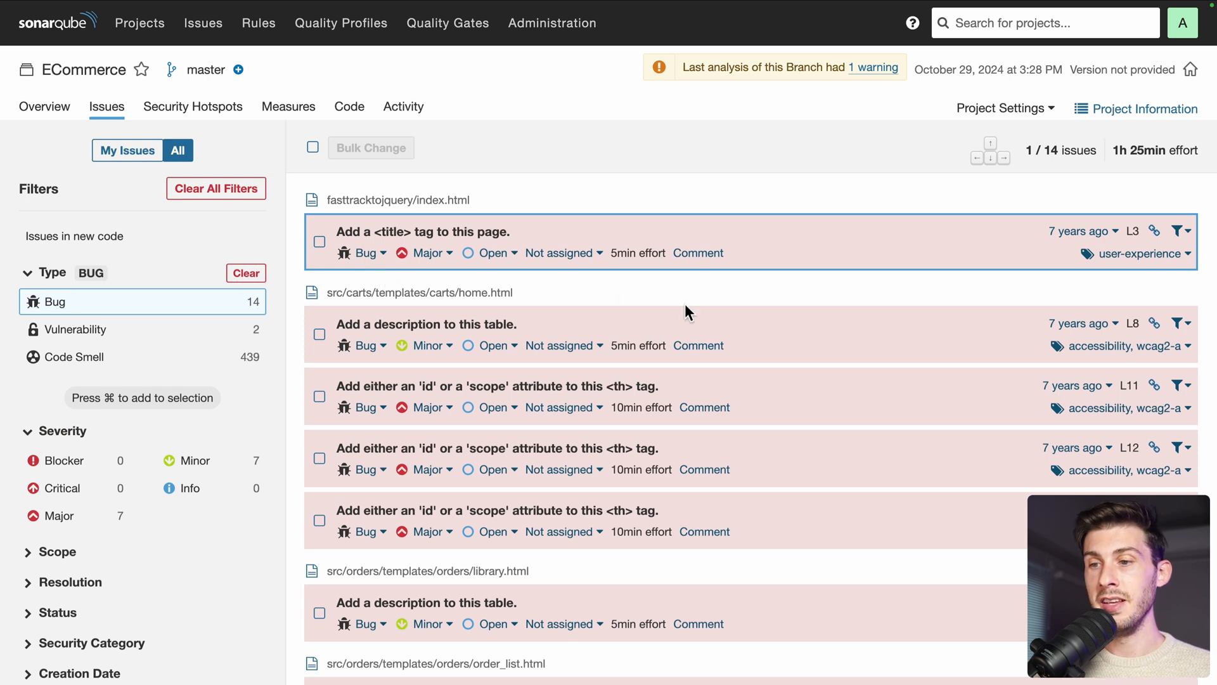
pyautogui.scroll(-1, 654, 381)
pyautogui.scroll(1, 654, 380)
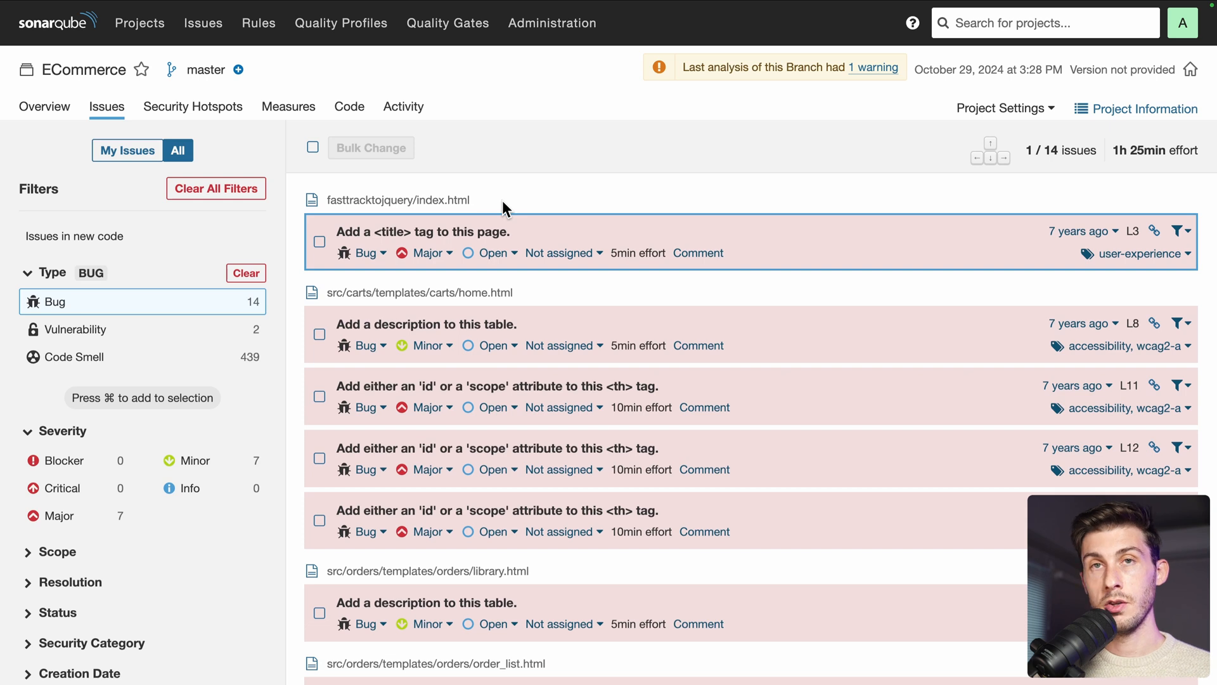
pyautogui.click(560, 230)
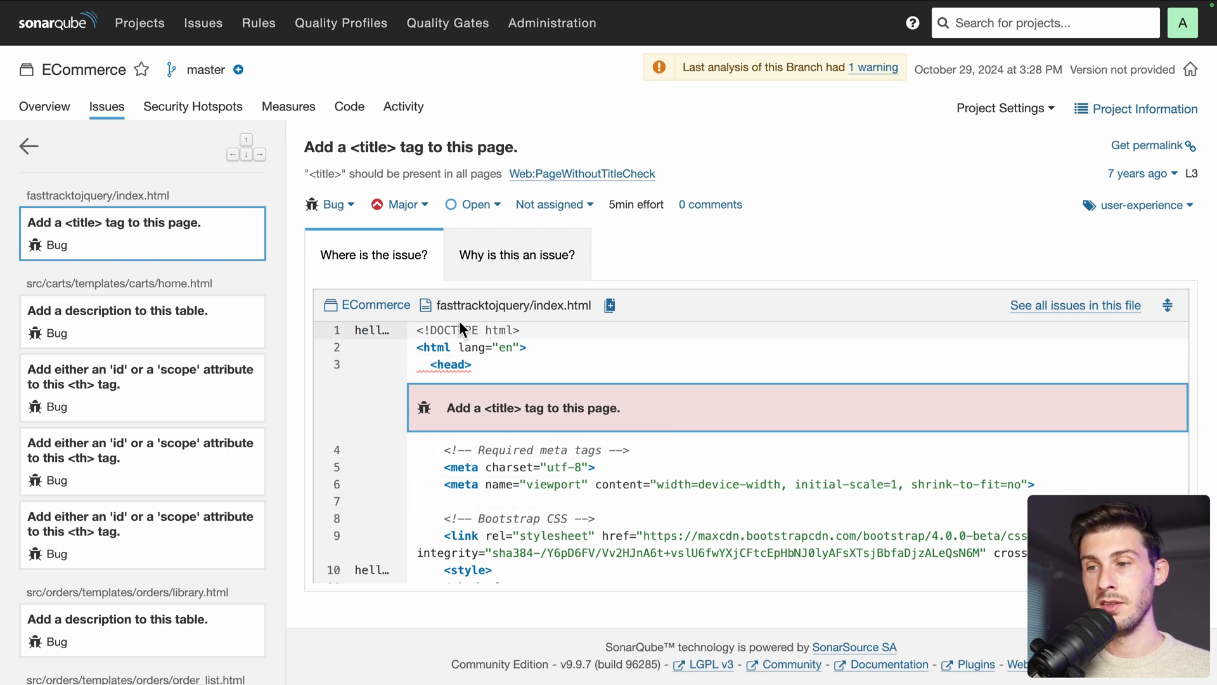
pyautogui.click(559, 181)
pyautogui.scroll(-2, 564, 302)
pyautogui.scroll(-3, 564, 297)
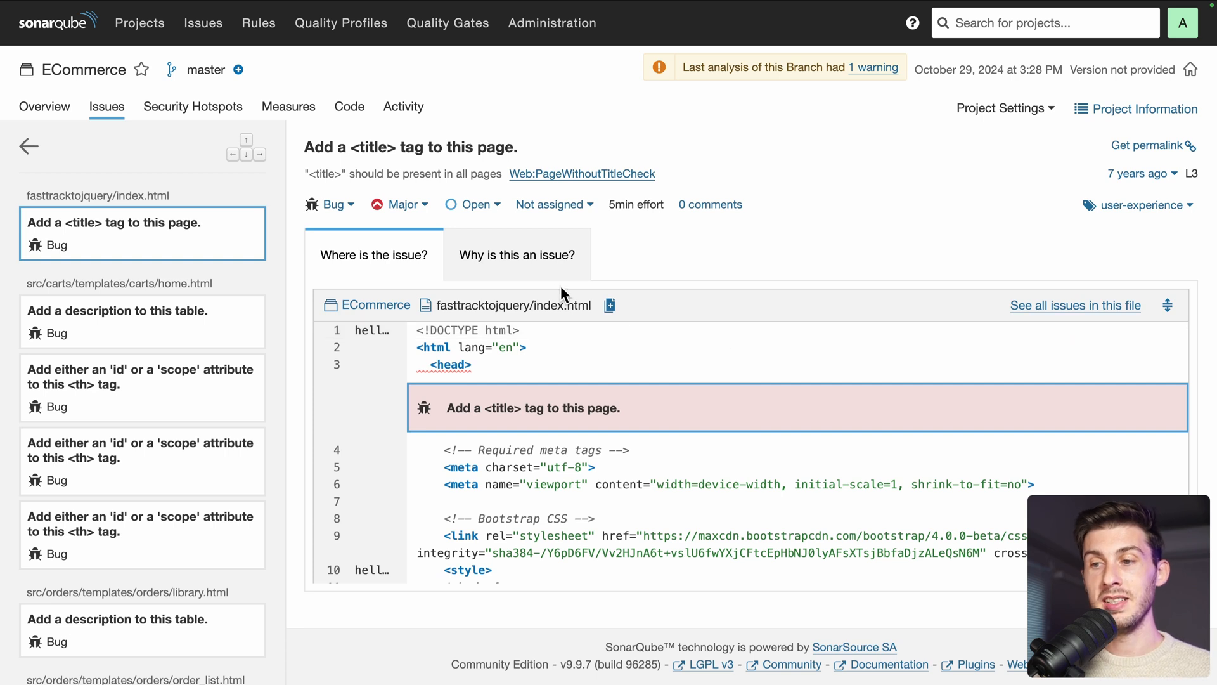
# - Set the missing title tag issue's severity to Minor and resolve it as won't fix with the comment "this page is not used"
pyautogui.click(420, 210)
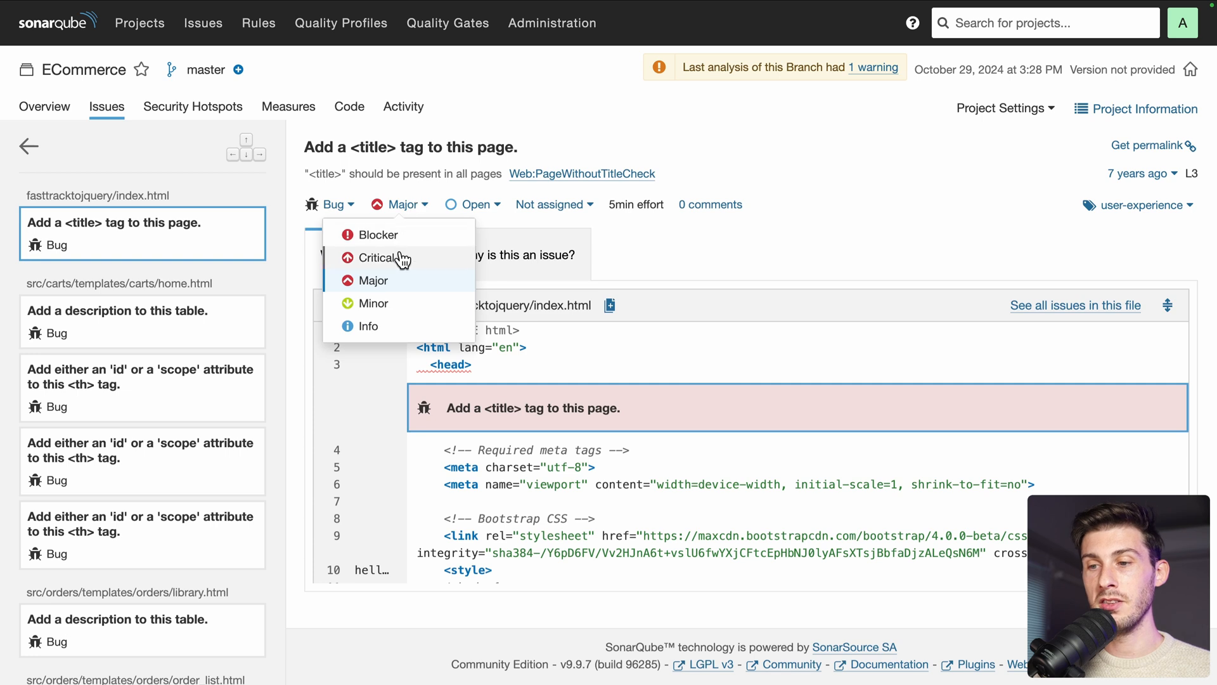
pyautogui.click(387, 305)
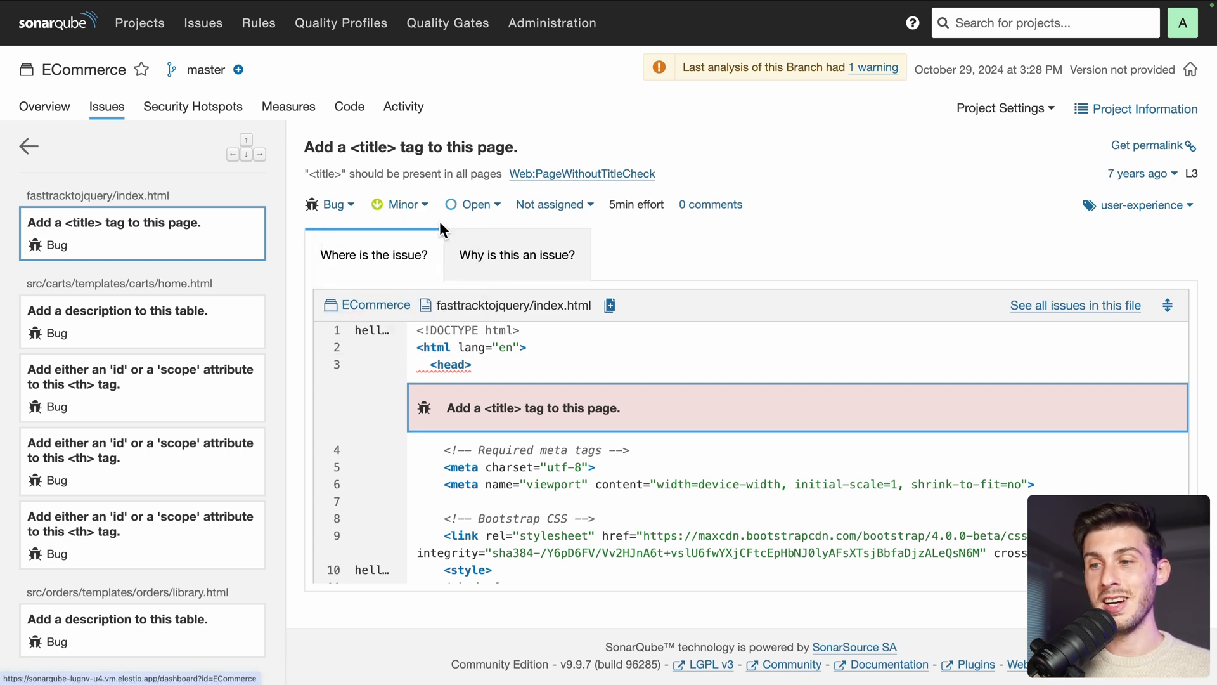
pyautogui.click(469, 204)
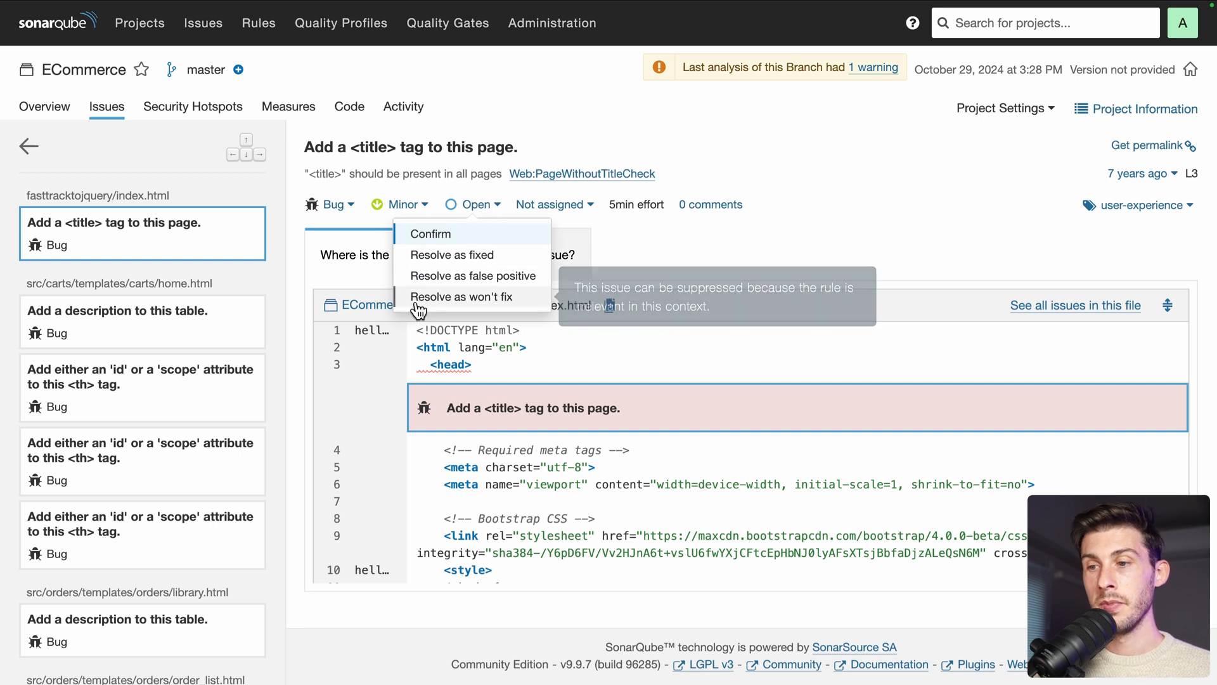
pyautogui.click(456, 295)
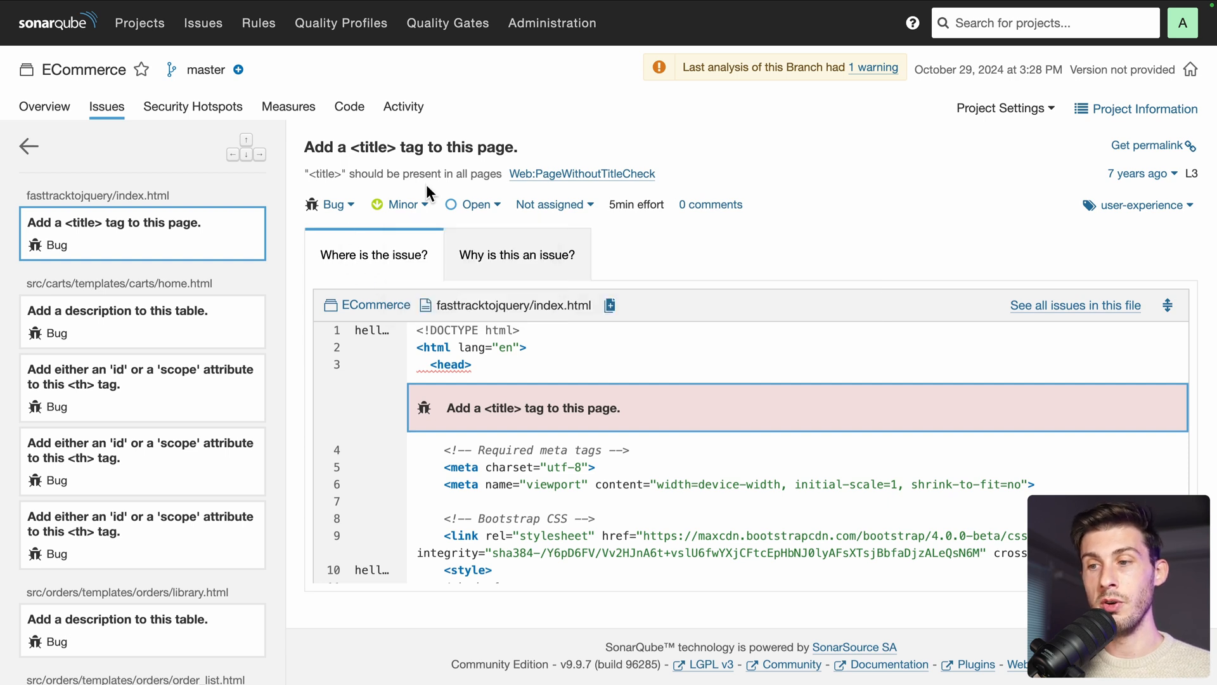
pyautogui.write('this page is not used')
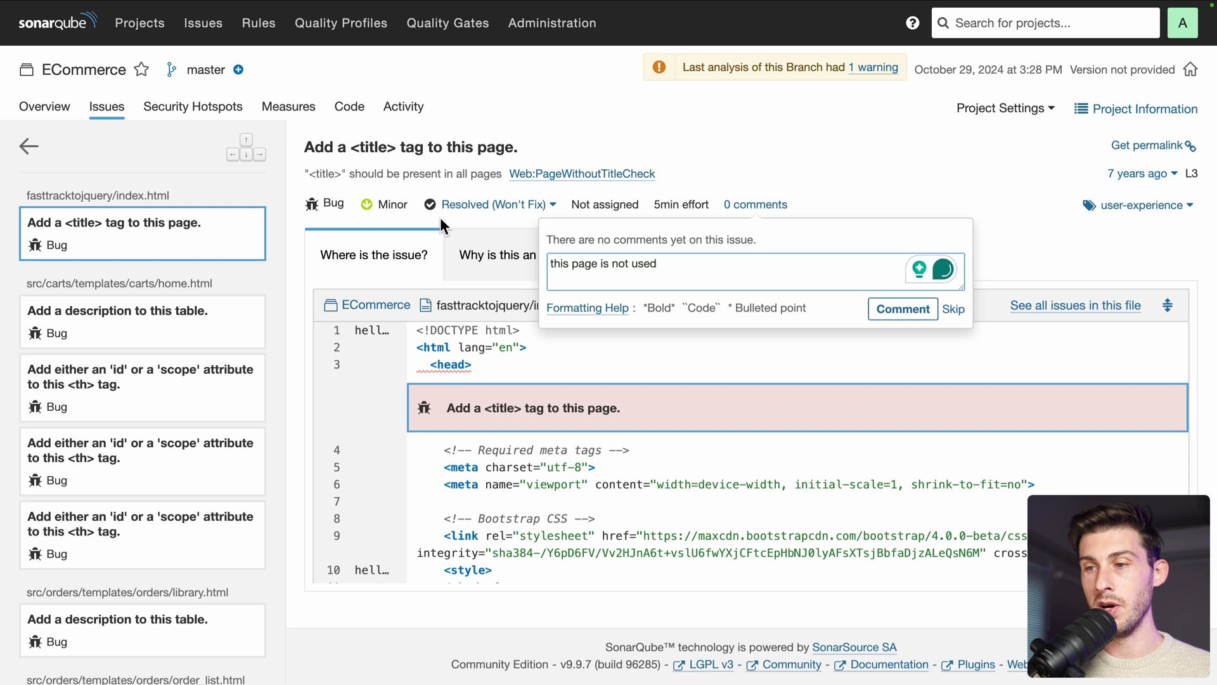
pyautogui.click(894, 307)
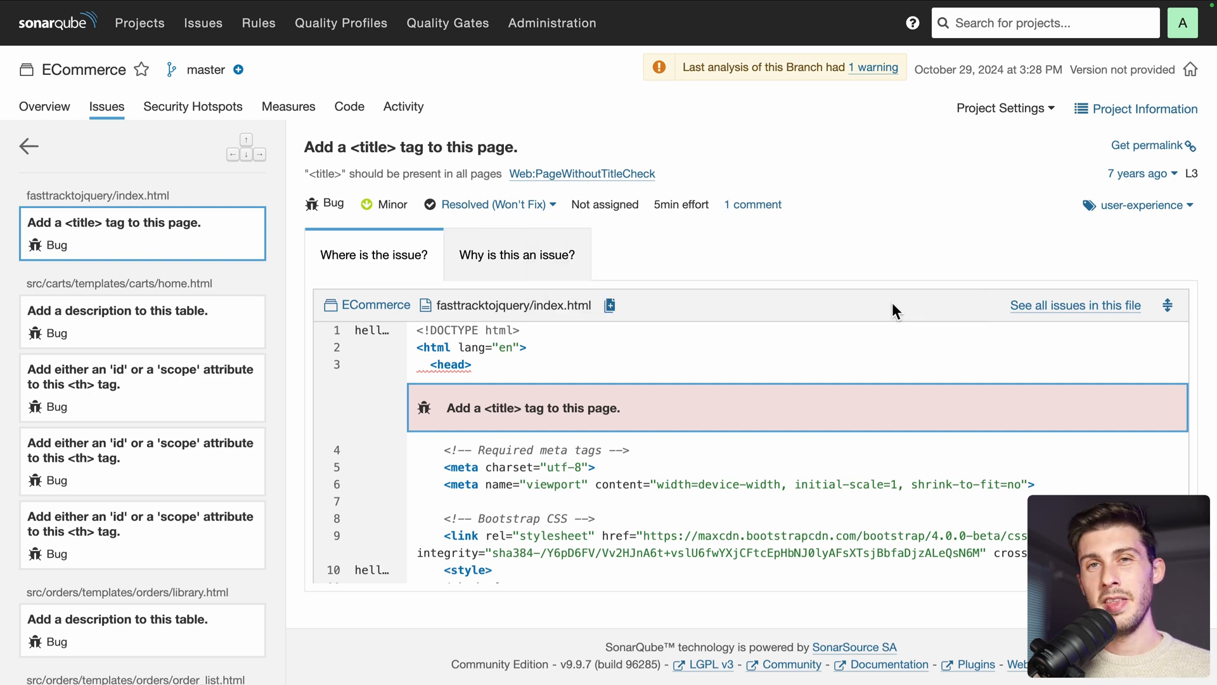
# - Return to the project overview and open the AWS Access Key ID vulnerability in src/ecommerce/aws/conf.py to examine the exposed key
pyautogui.click(53, 121)
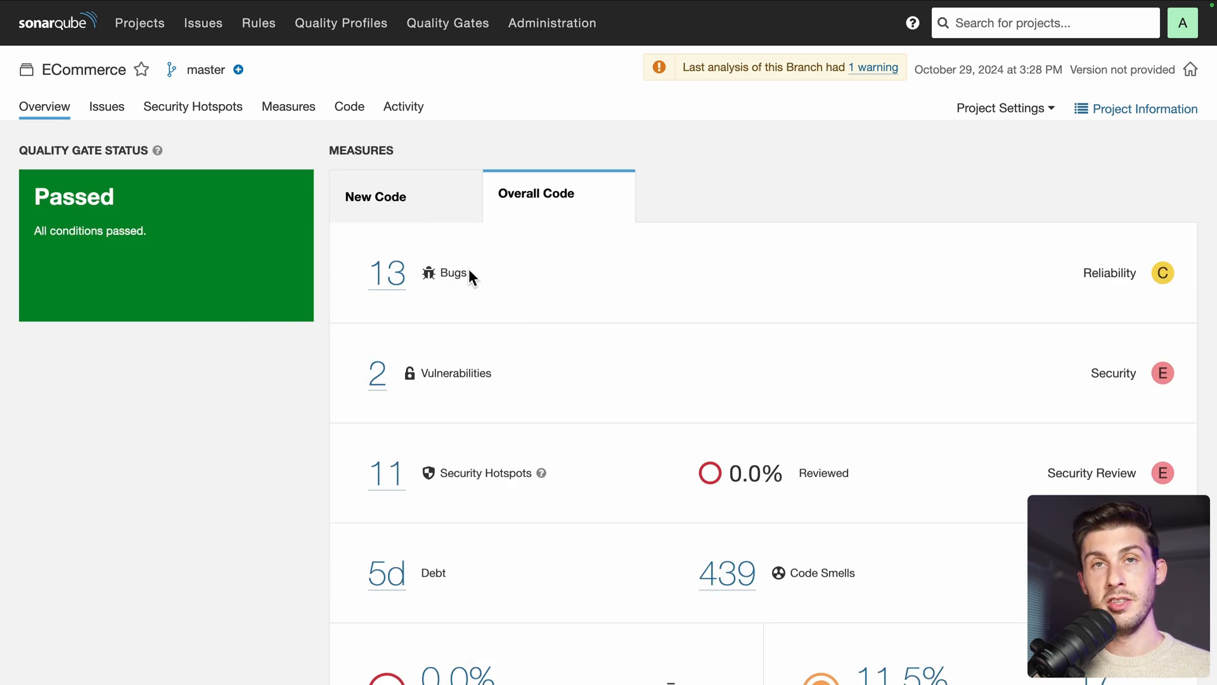
pyautogui.click(379, 380)
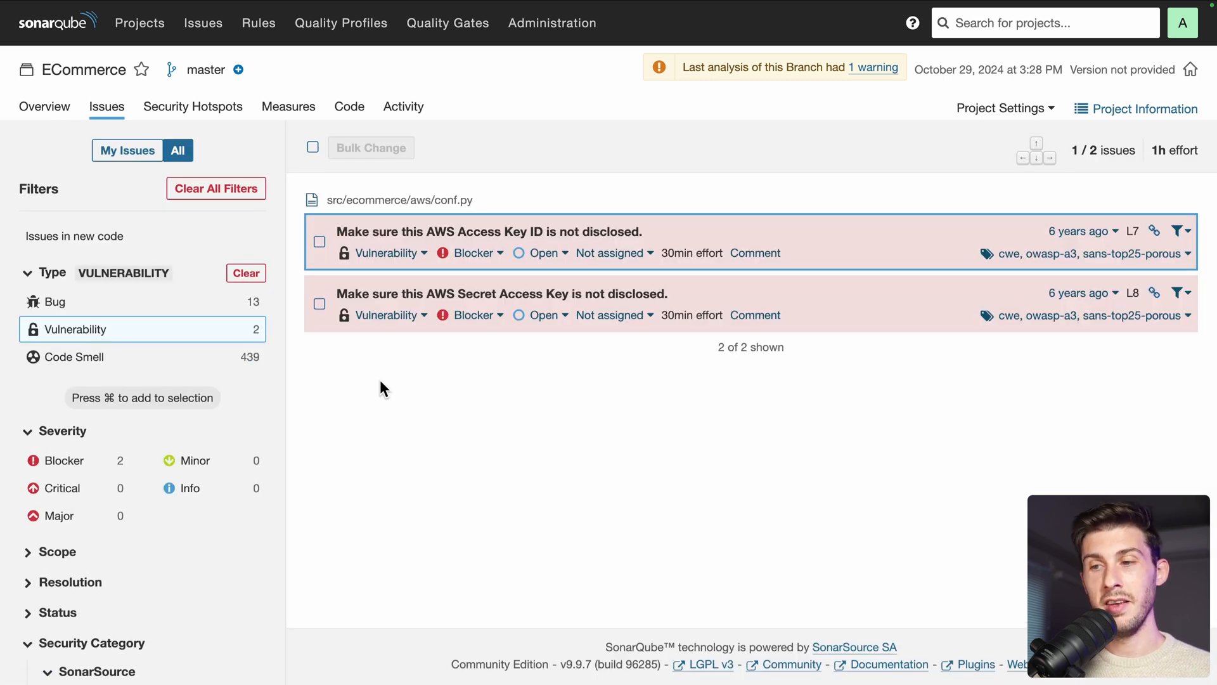
pyautogui.click(698, 227)
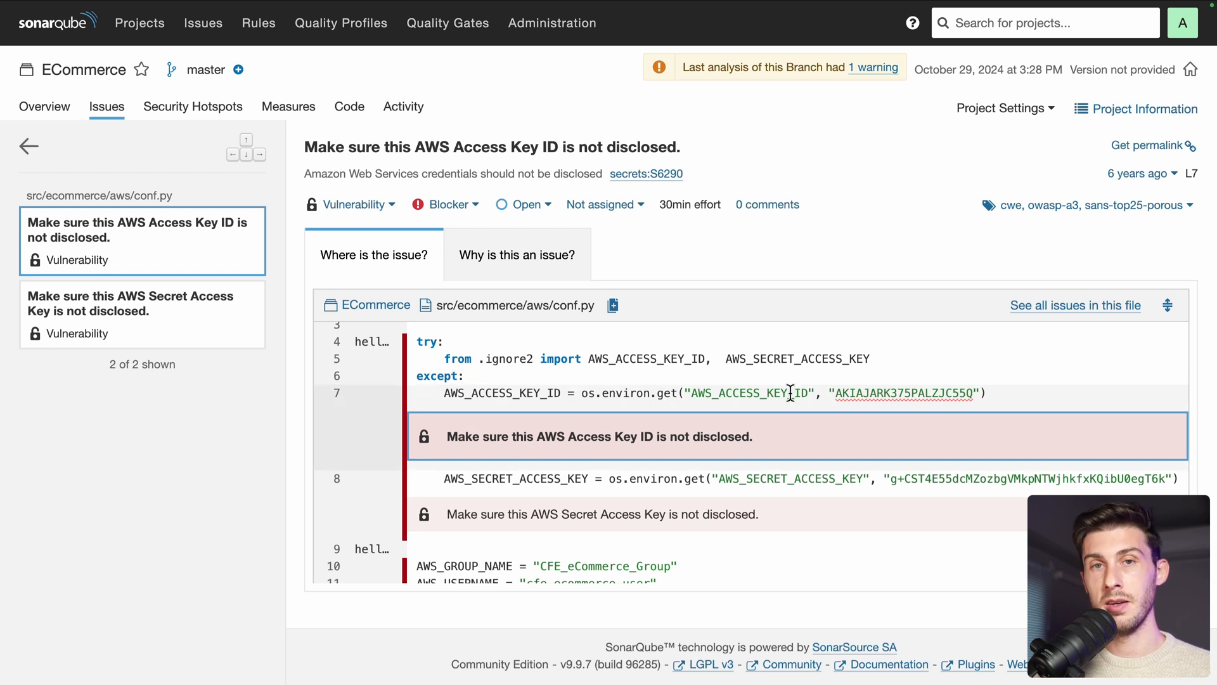
pyautogui.moveTo(575, 388); pyautogui.dragTo(955, 391)
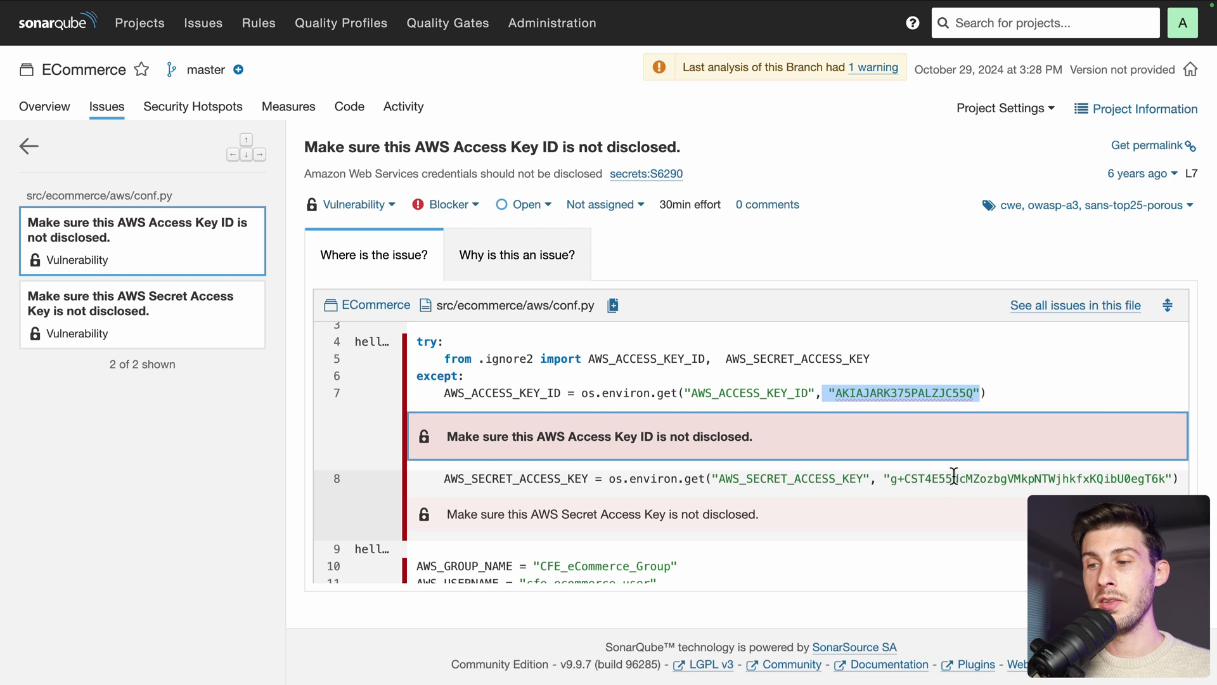
# - Check the severity options of the AWS Access Key ID vulnerability and assign the issue to Administrator
pyautogui.click(474, 206)
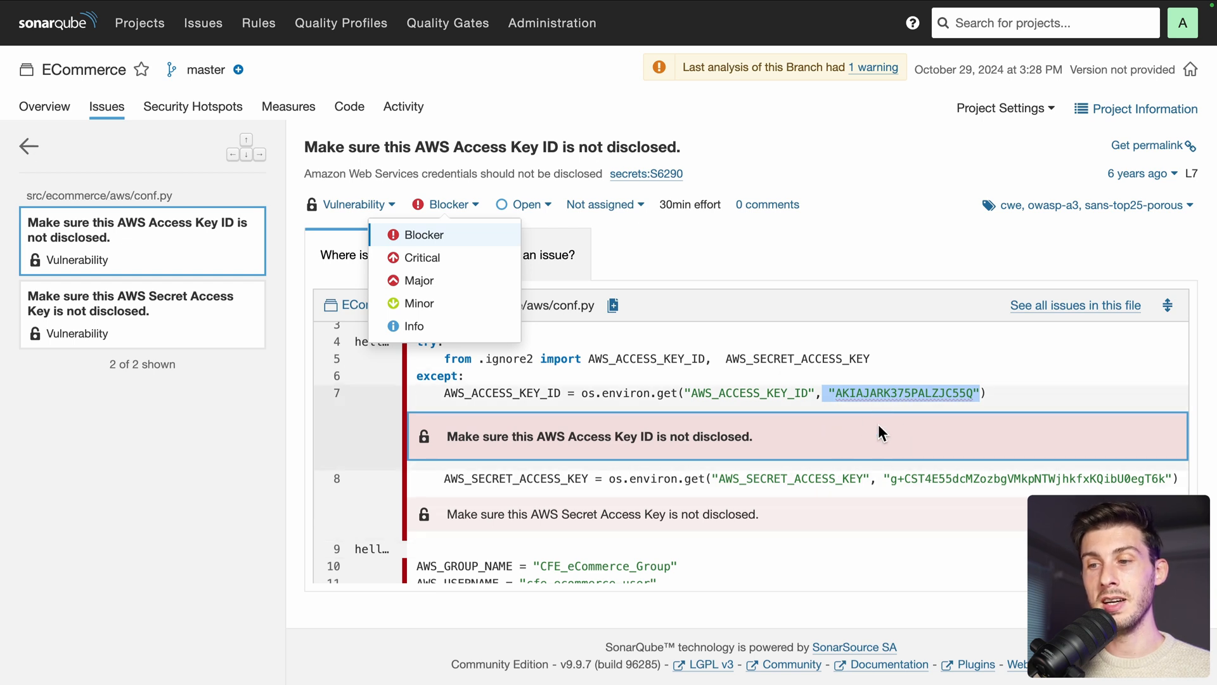
pyautogui.click(733, 230)
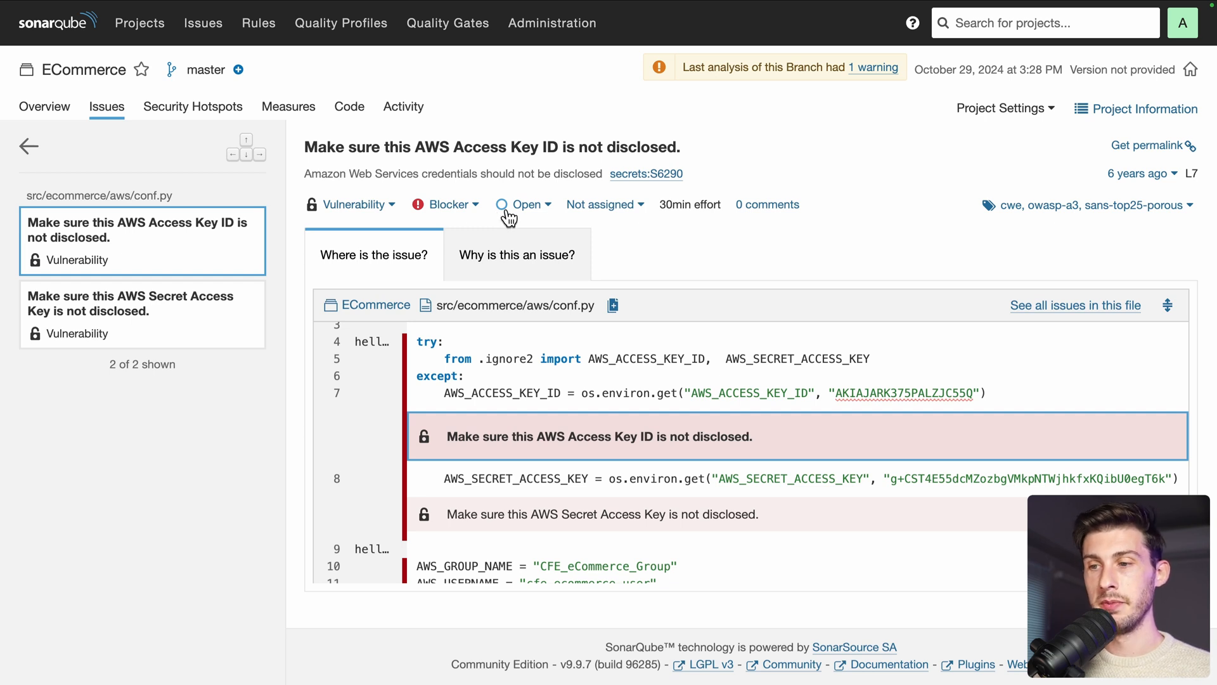
pyautogui.click(609, 209)
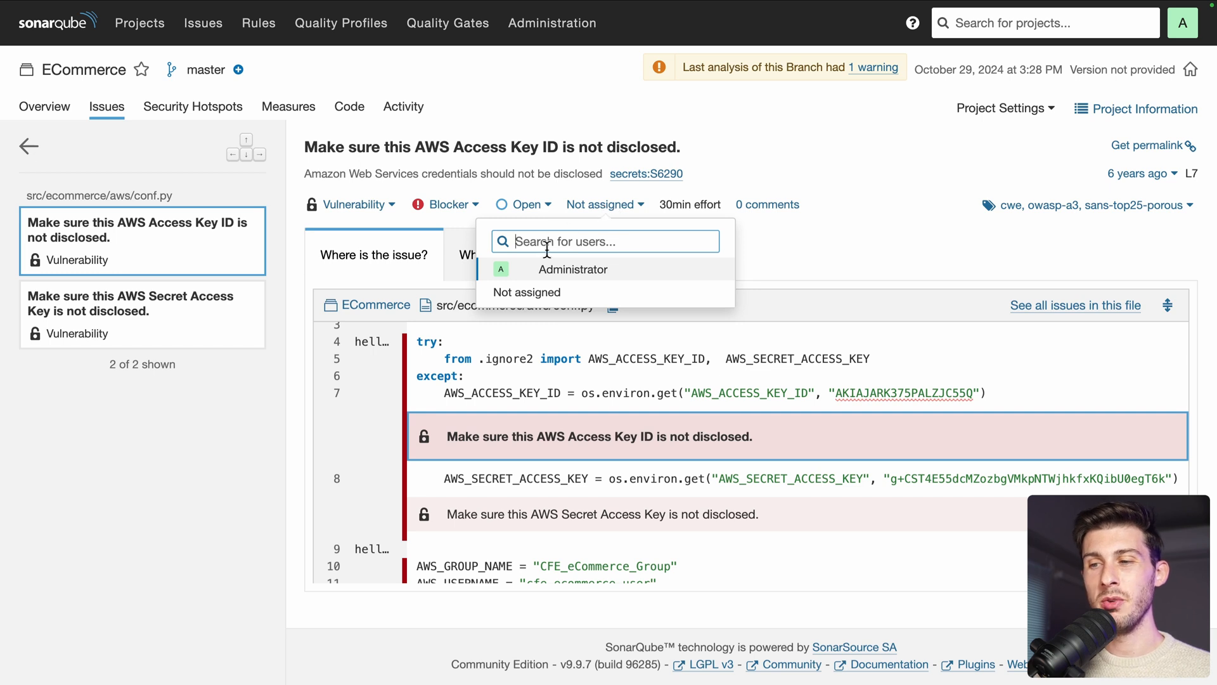
pyautogui.click(557, 274)
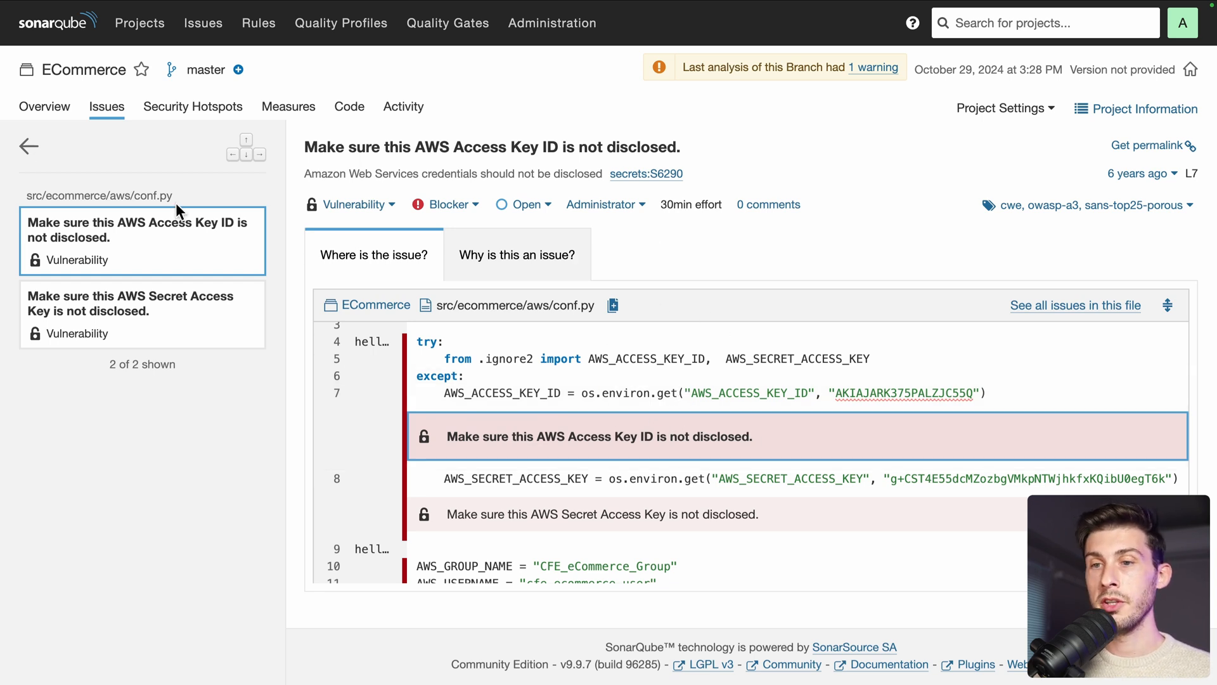
# - Filter the issues to code smells and examine the commented-out code issue at line 106 of fasttracktojquery/index.html, including its status options
pyautogui.click(28, 146)
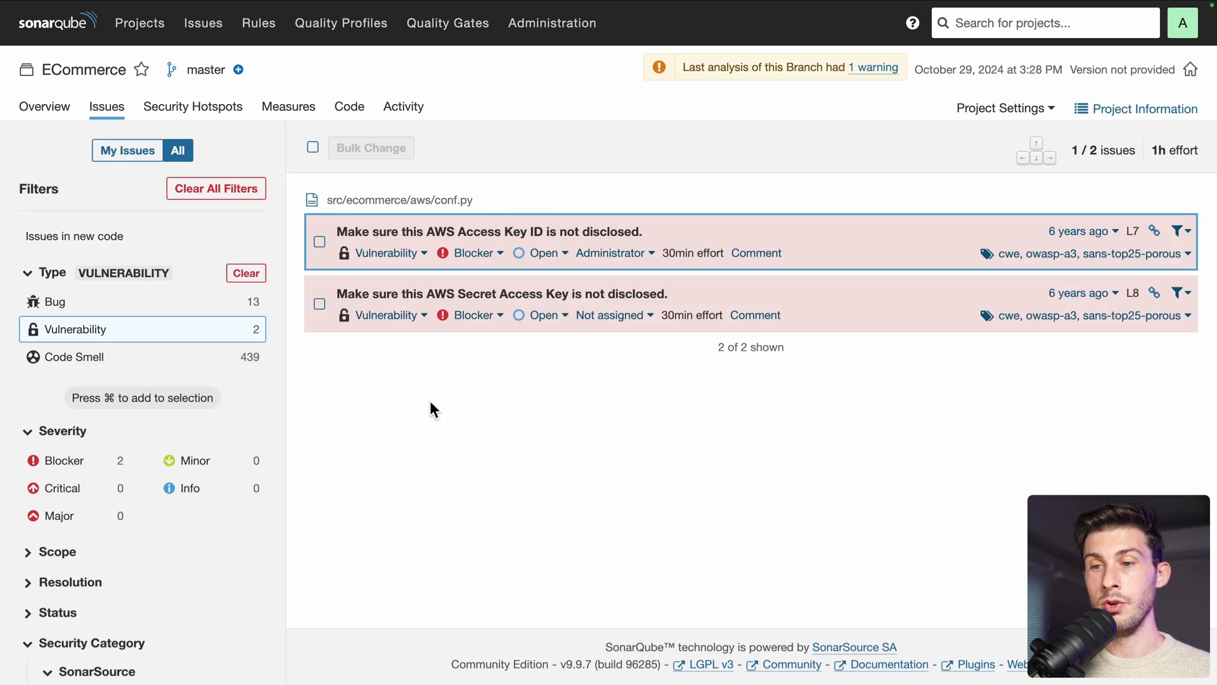
pyautogui.click(148, 370)
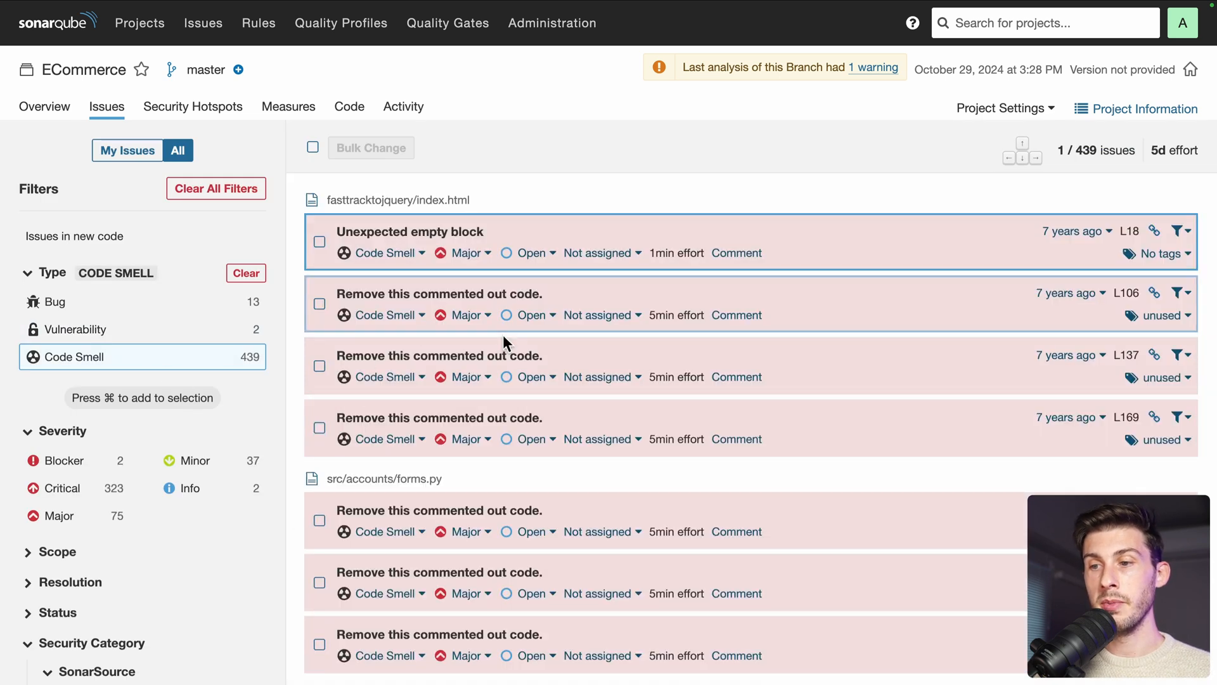
pyautogui.click(549, 299)
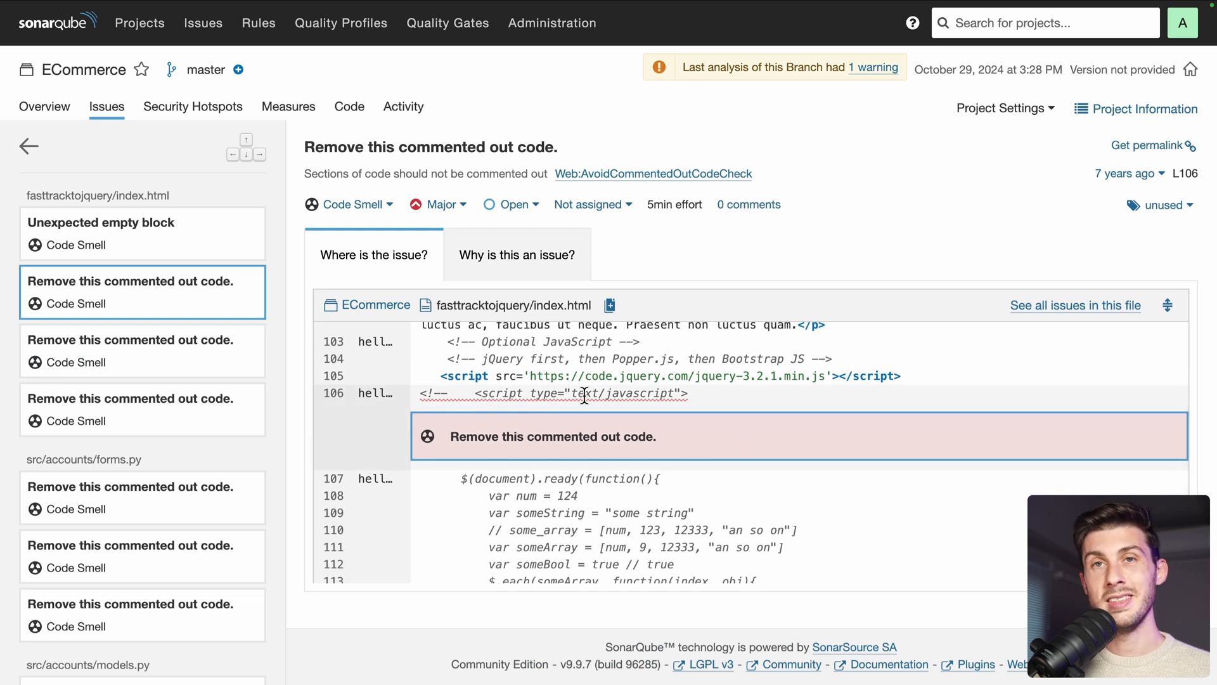
pyautogui.click(492, 215)
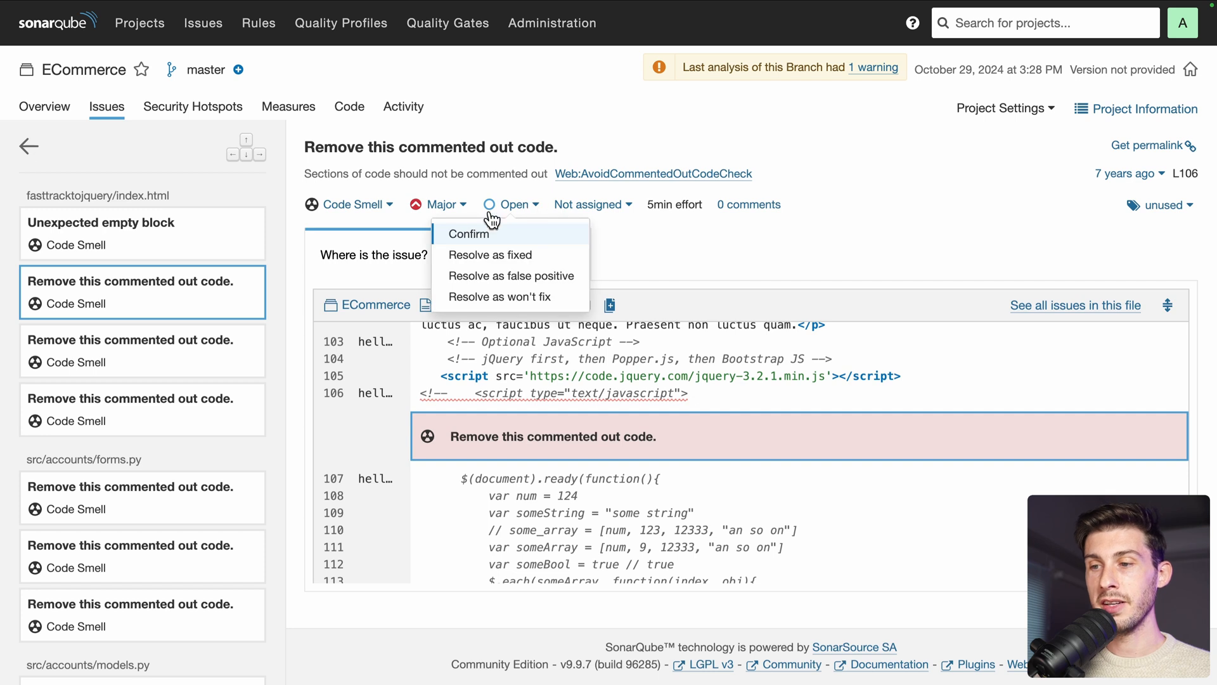
pyautogui.click(520, 111)
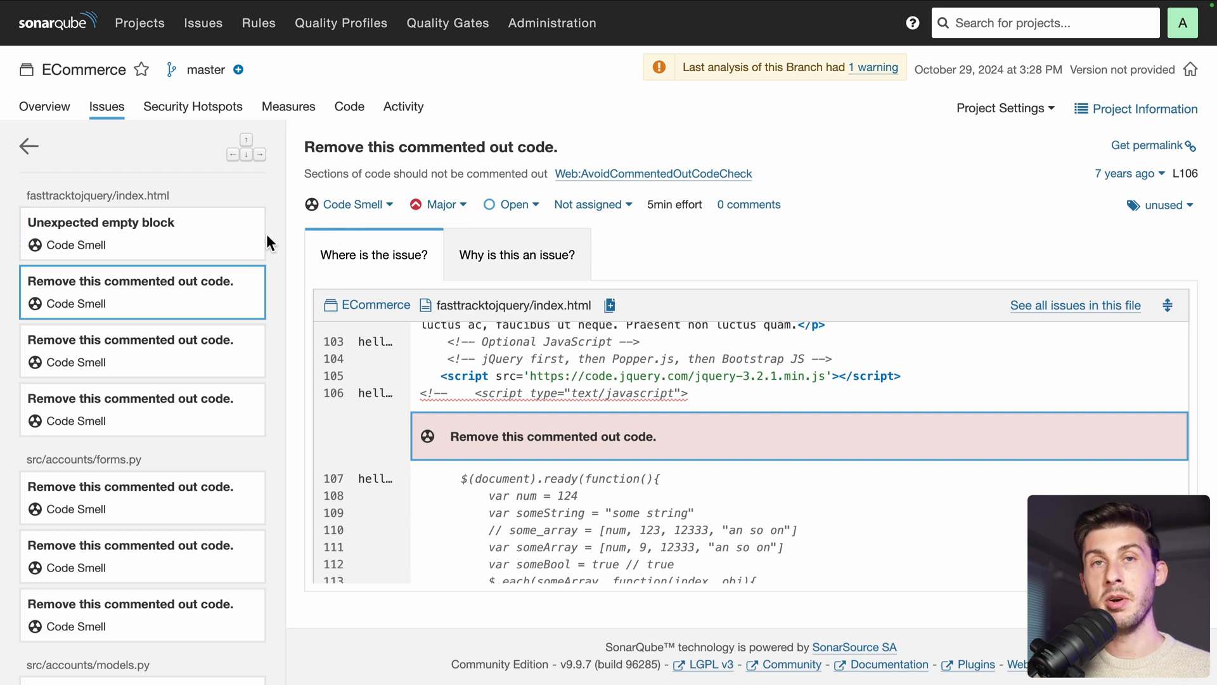
# - Extend the built-in Python Sonar way quality profile into a child profile named "Elestio profile"
pyautogui.click(339, 26)
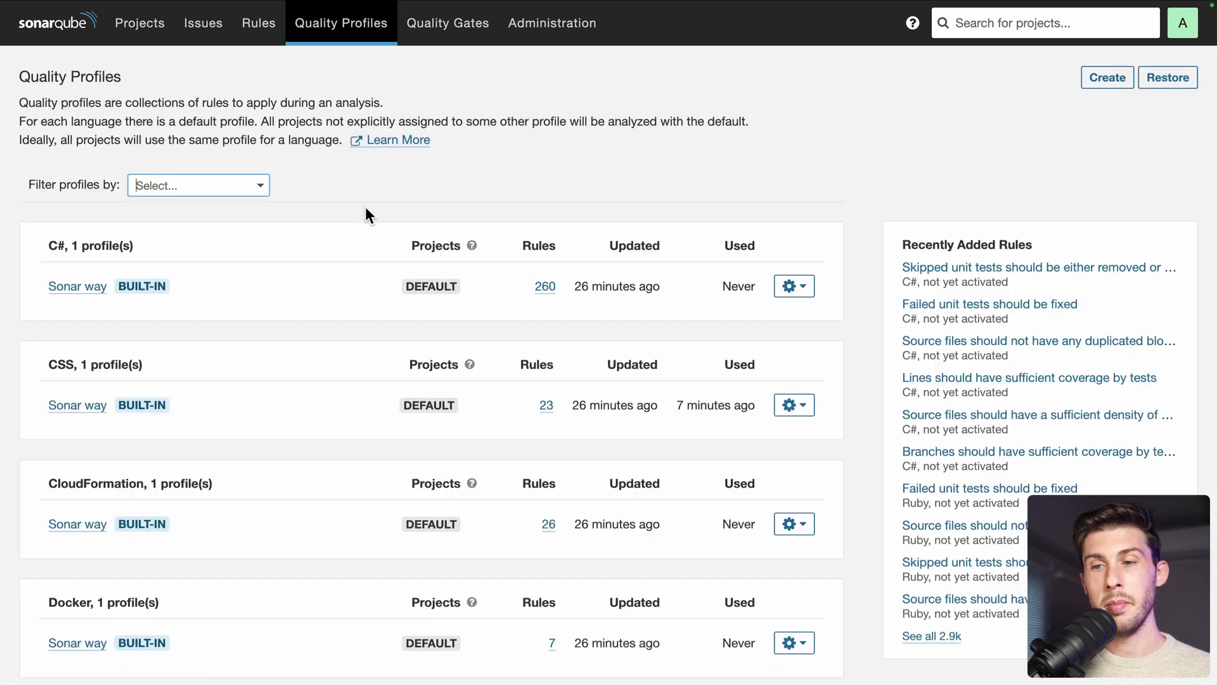
pyautogui.scroll(-1, 338, 321)
pyautogui.scroll(-10, 338, 353)
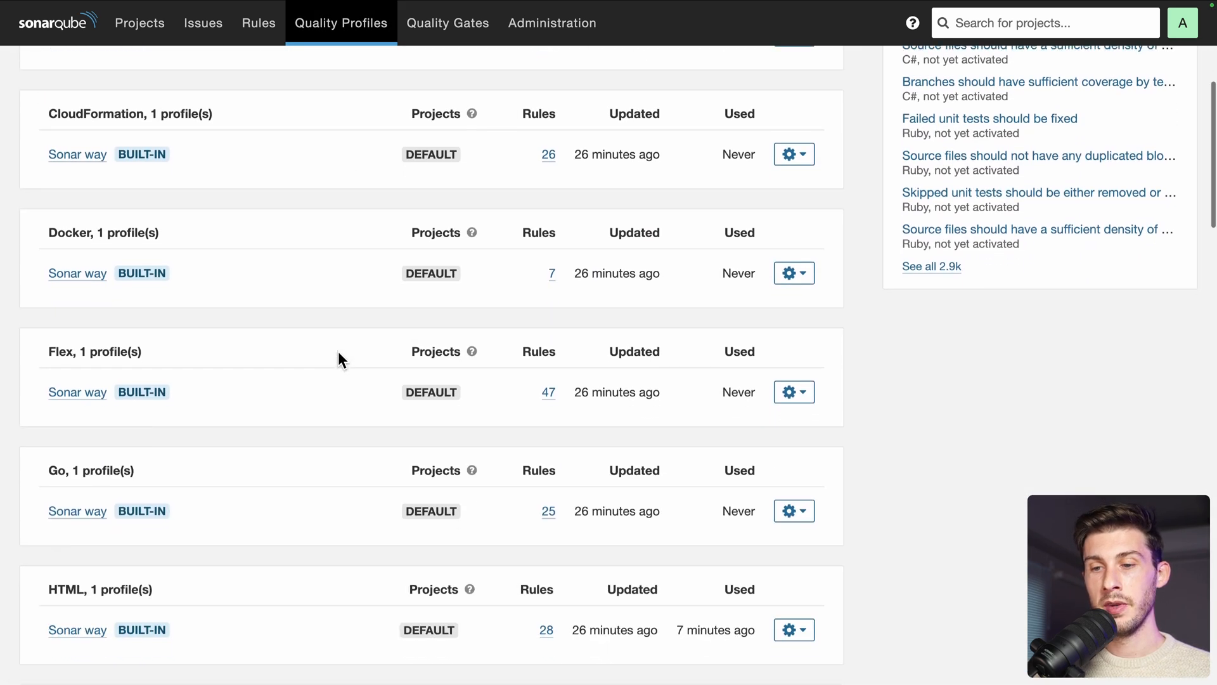
pyautogui.scroll(-13, 338, 353)
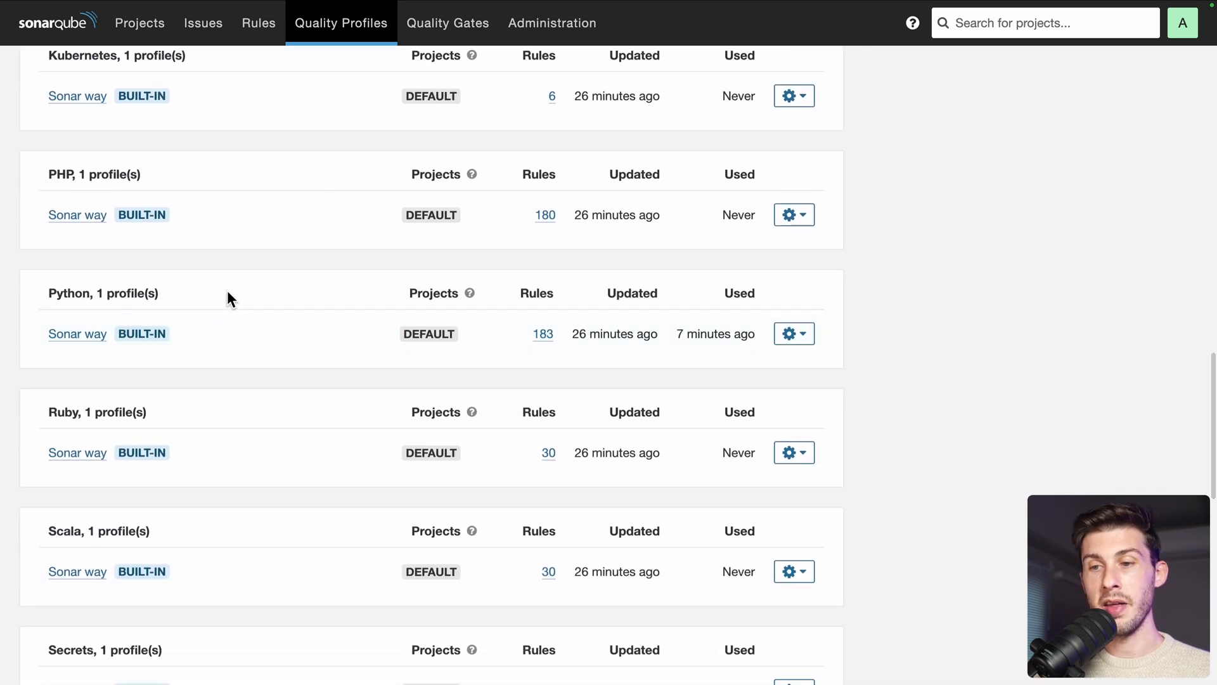
pyautogui.click(800, 334)
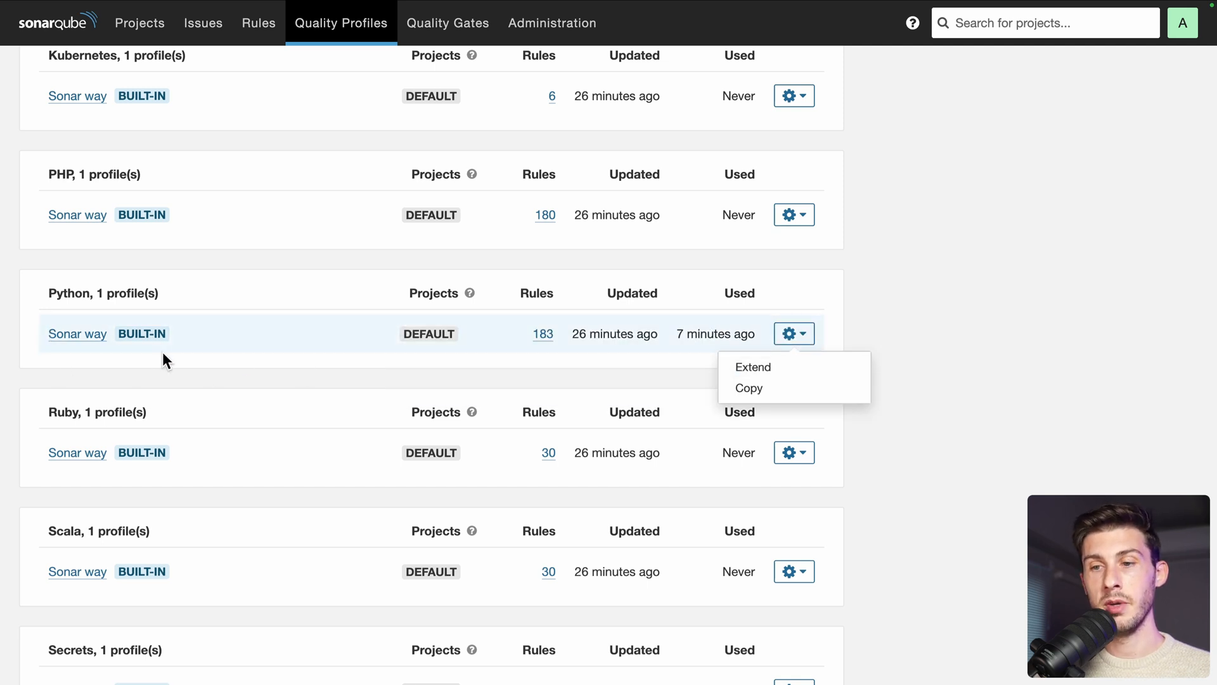
pyautogui.click(748, 372)
pyautogui.write('E')
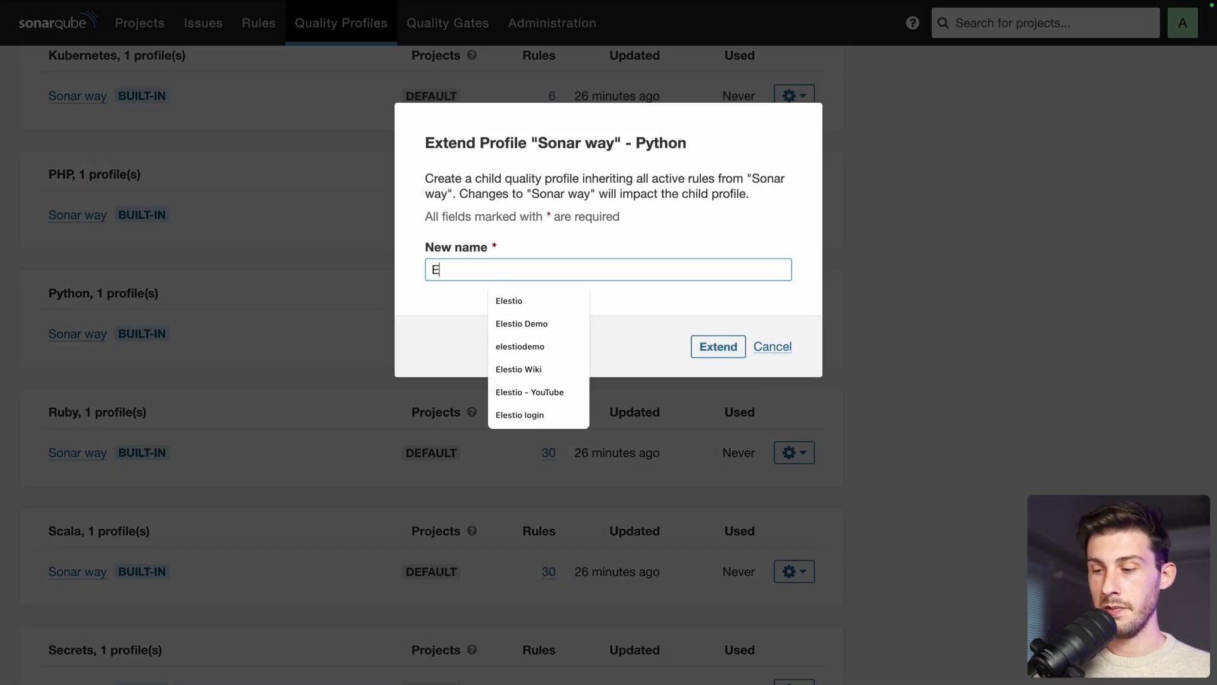
pyautogui.write('lestio profile')
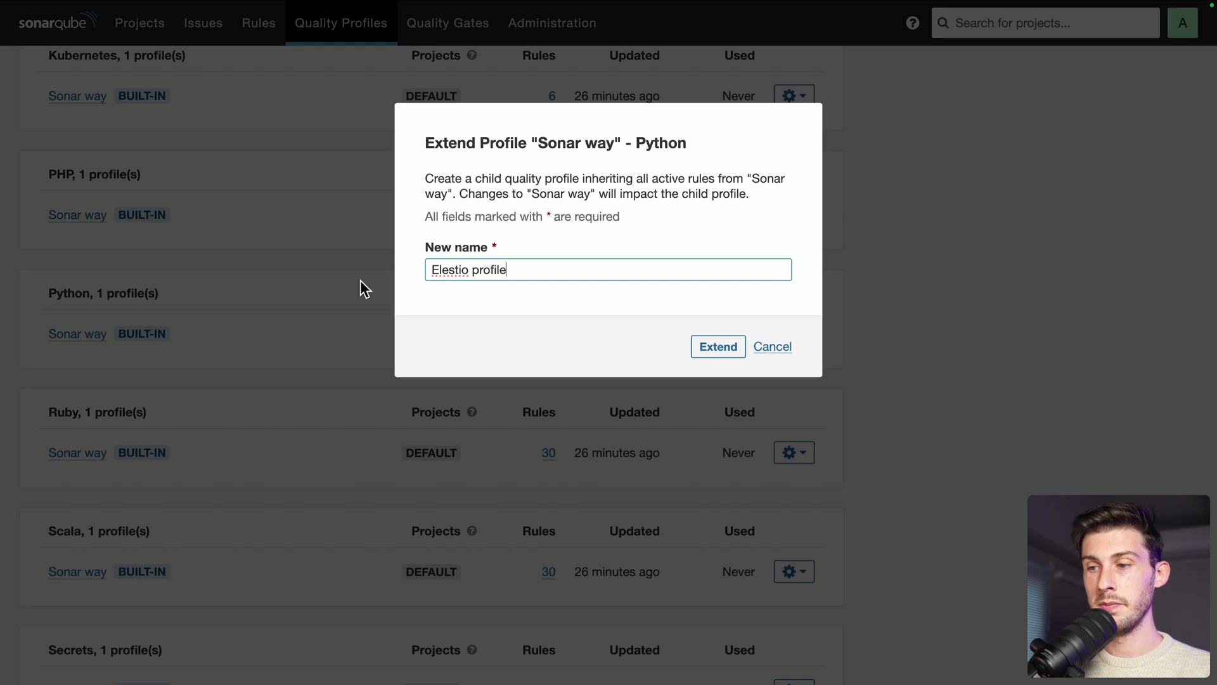
pyautogui.click(717, 347)
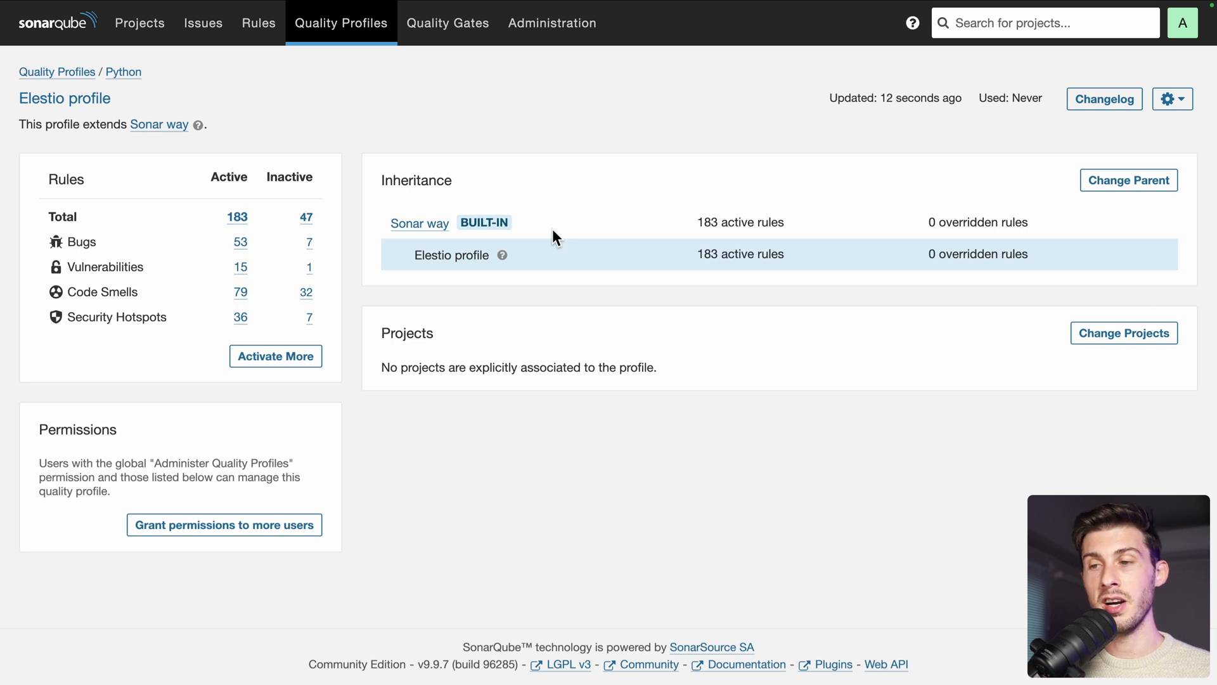
# - Associate the ECommerce project with Elestio profile and check the list of projects using it
pyautogui.click(1089, 336)
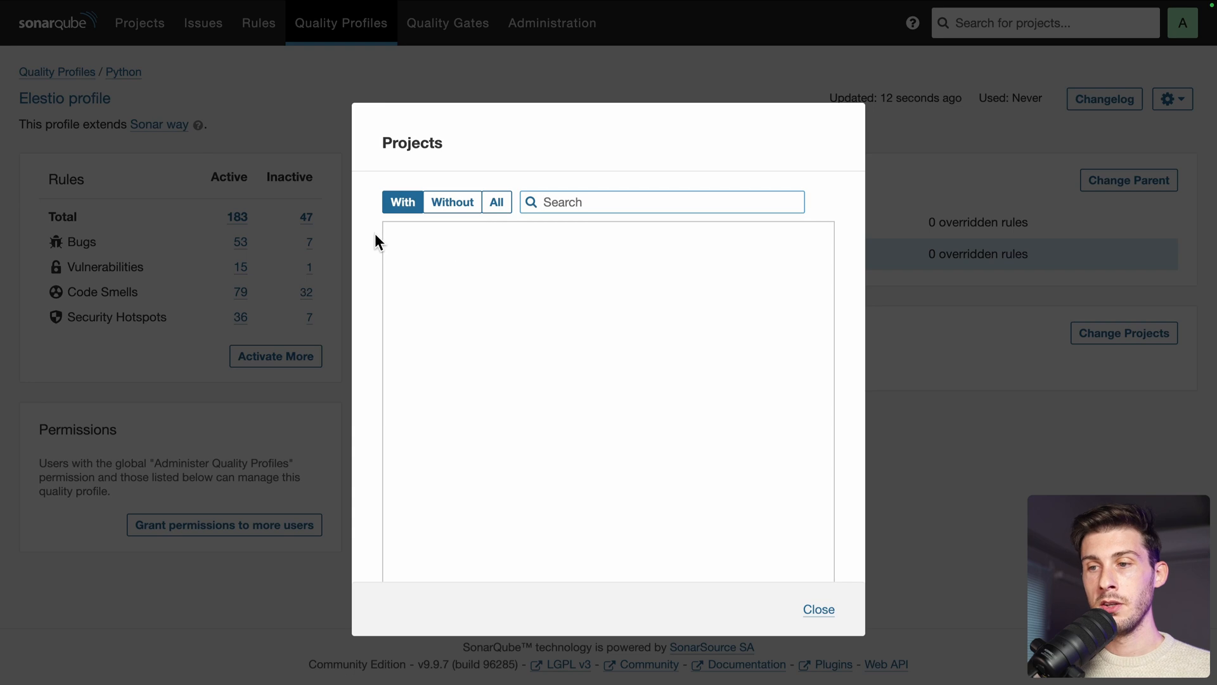
pyautogui.click(451, 204)
pyautogui.click(443, 249)
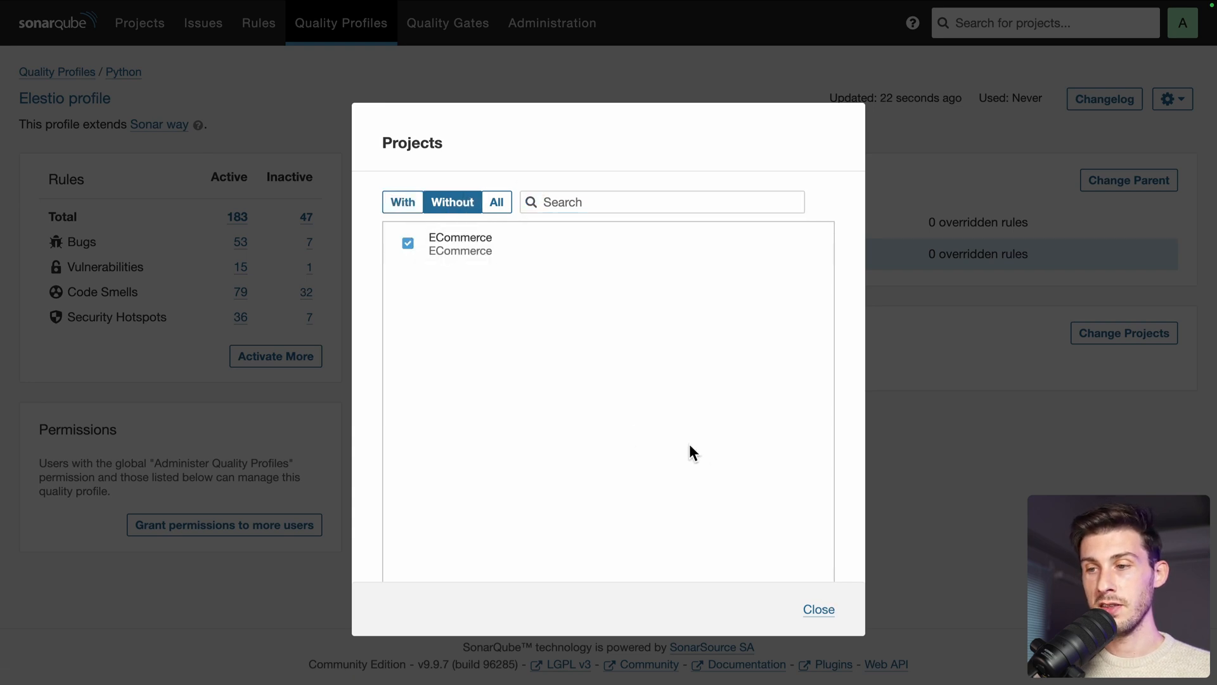
pyautogui.scroll(-3, 690, 444)
pyautogui.click(643, 531)
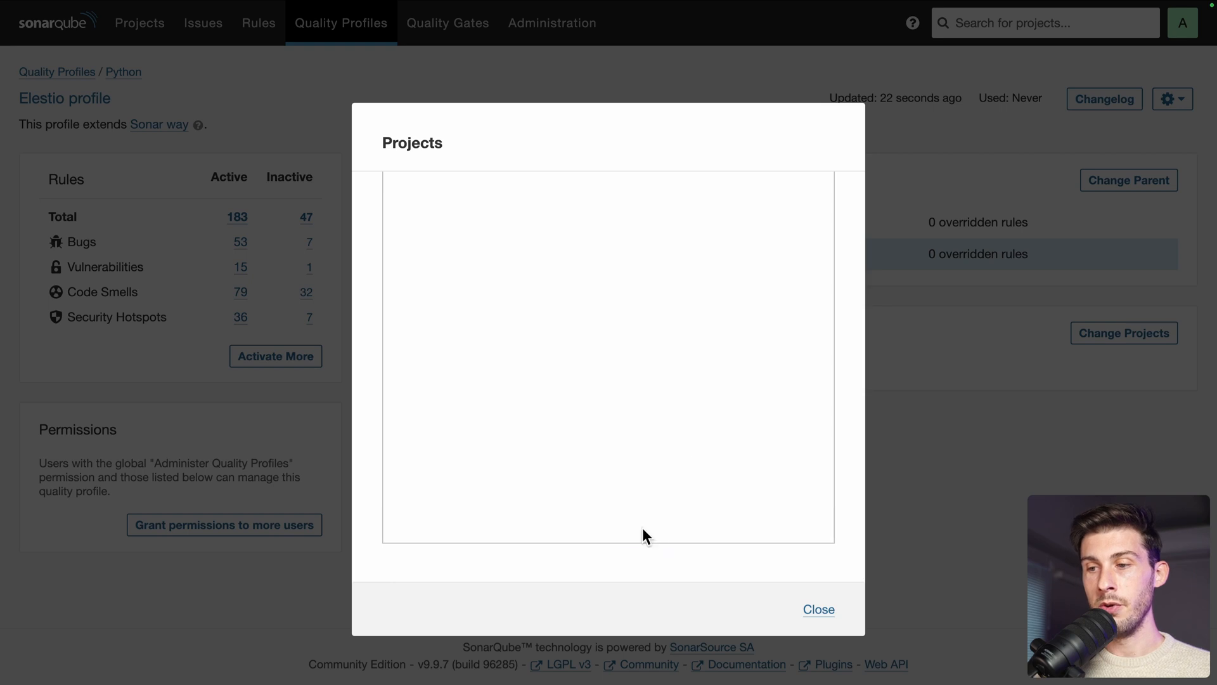
pyautogui.click(395, 206)
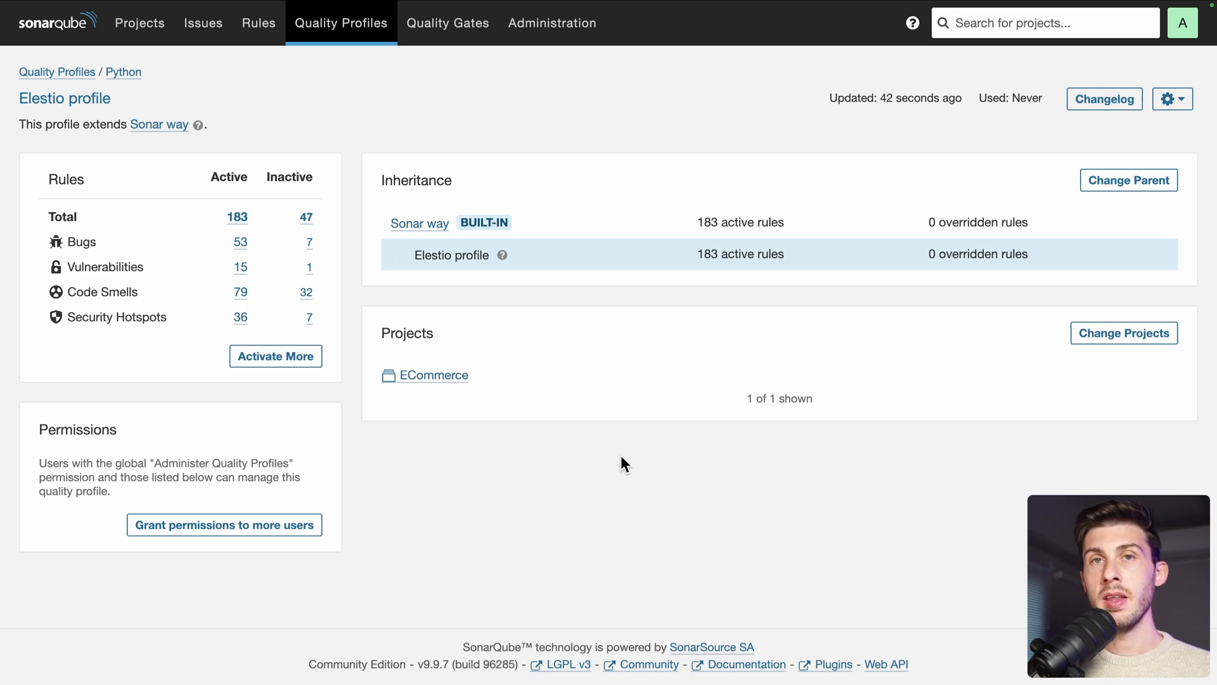
# - Open the rules that can still be activated for Elestio profile and look through the inactive Python rules
pyautogui.click(1171, 99)
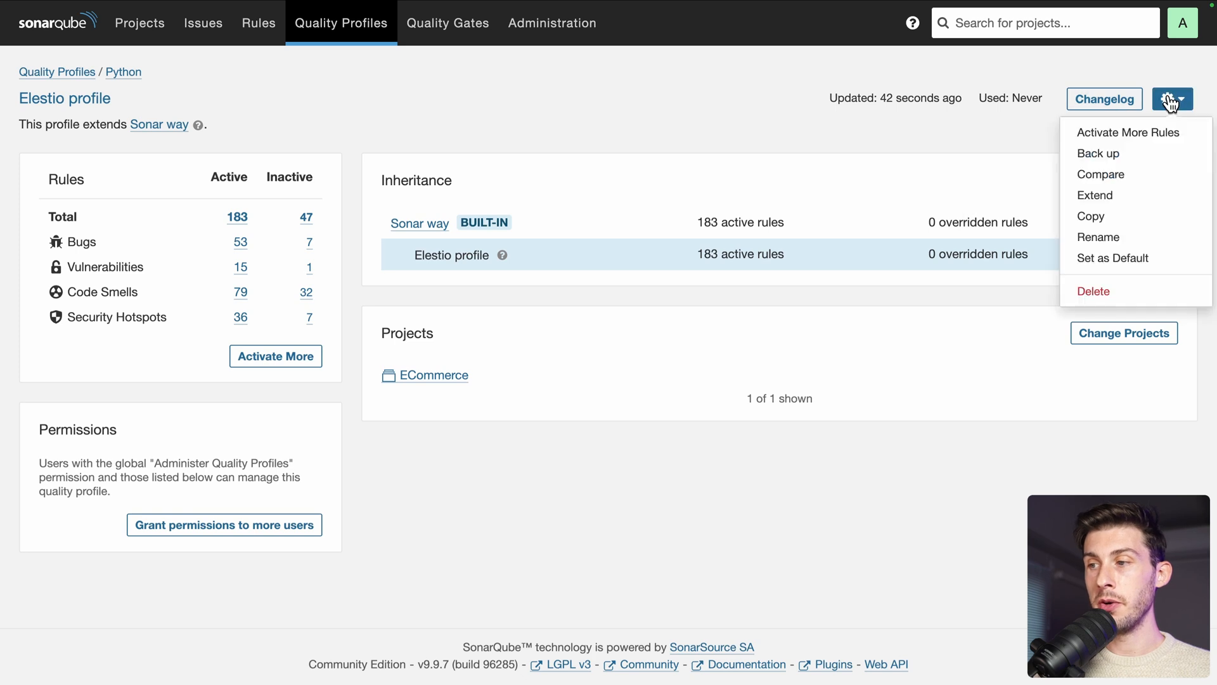
pyautogui.click(1117, 134)
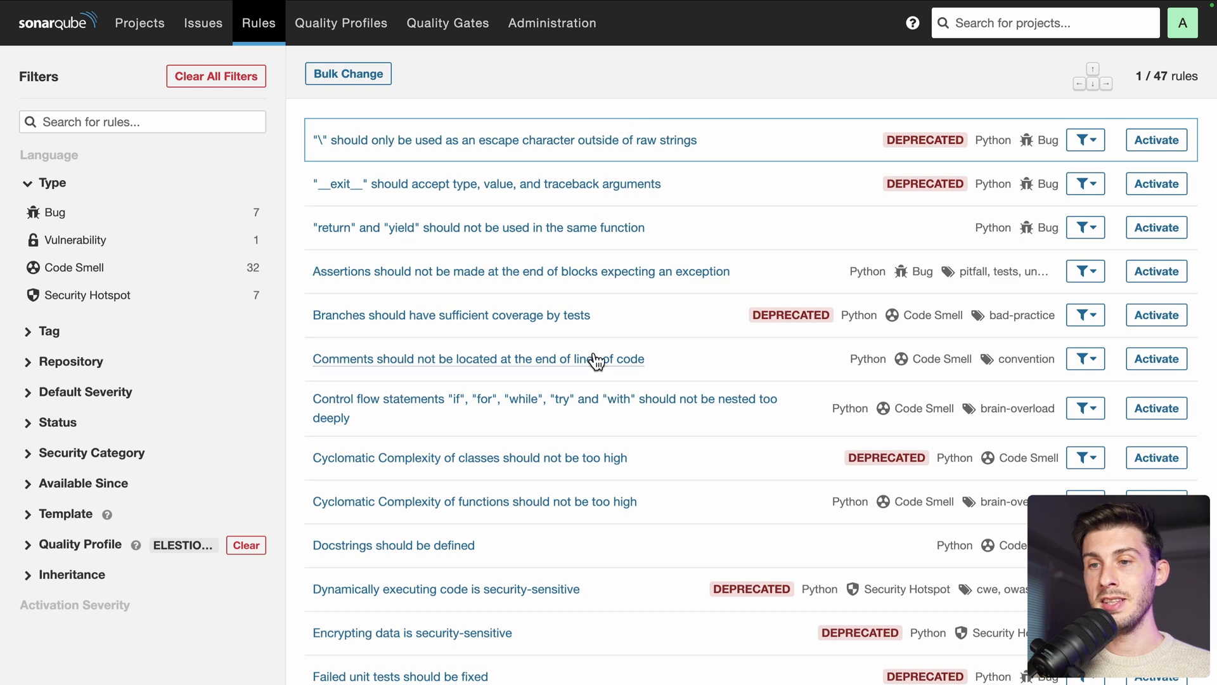
pyautogui.scroll(-3, 596, 355)
pyautogui.scroll(-4, 596, 358)
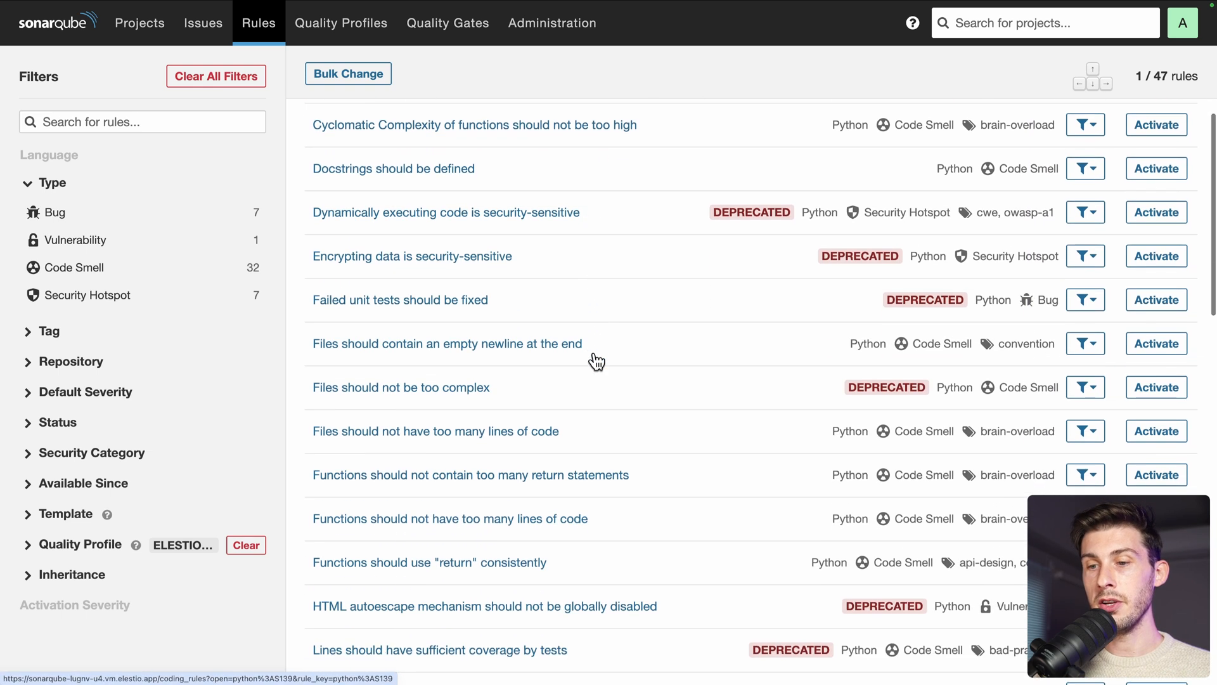
pyautogui.scroll(-15, 595, 352)
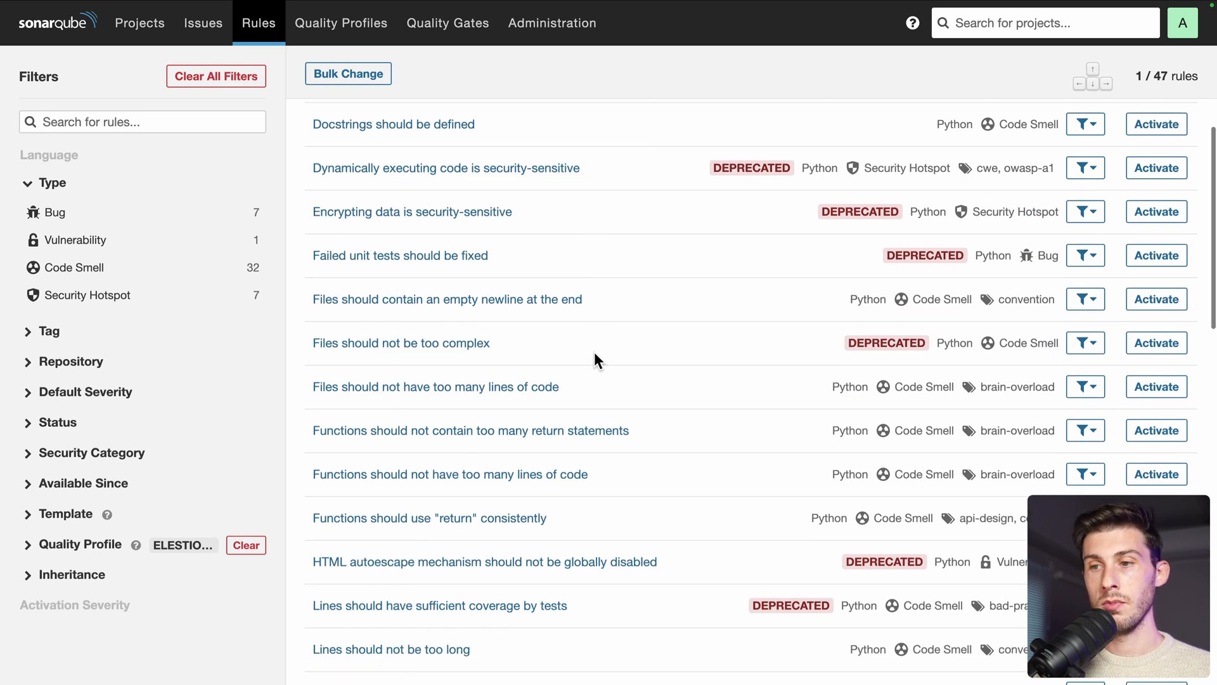
pyautogui.scroll(20, 595, 352)
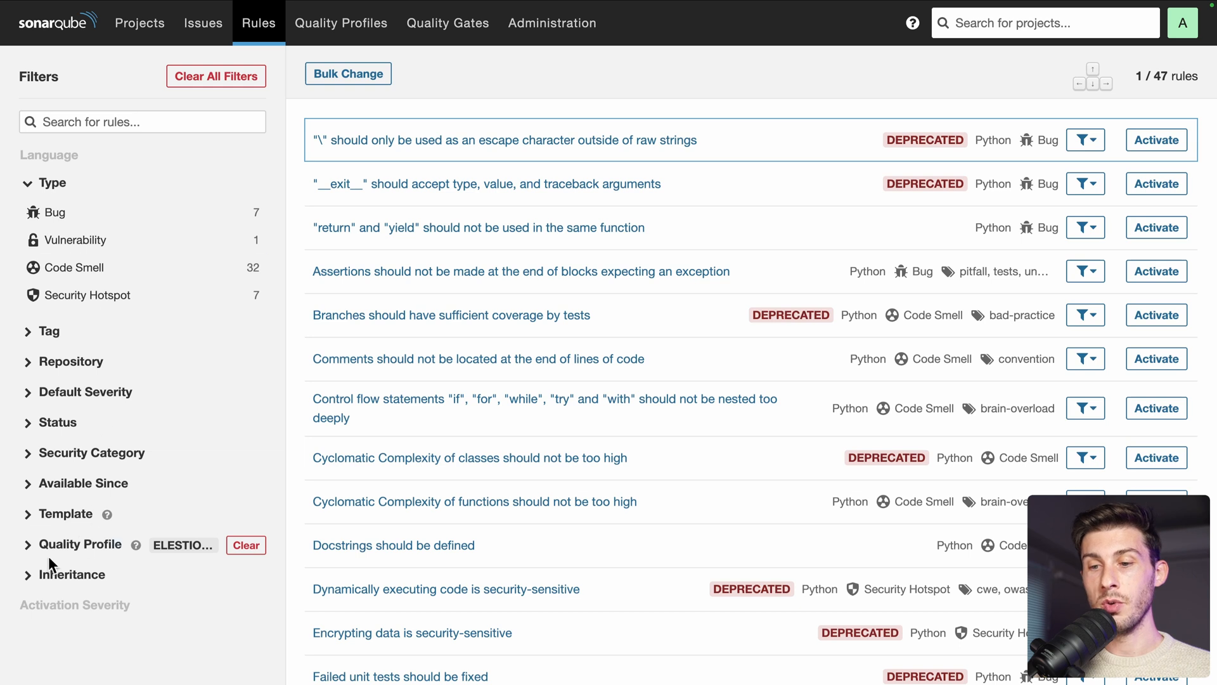
# - Filter the rules to those active in Elestio profile and read the rule "AWS IAM policies should not allow privilege escalation"
pyautogui.click(28, 547)
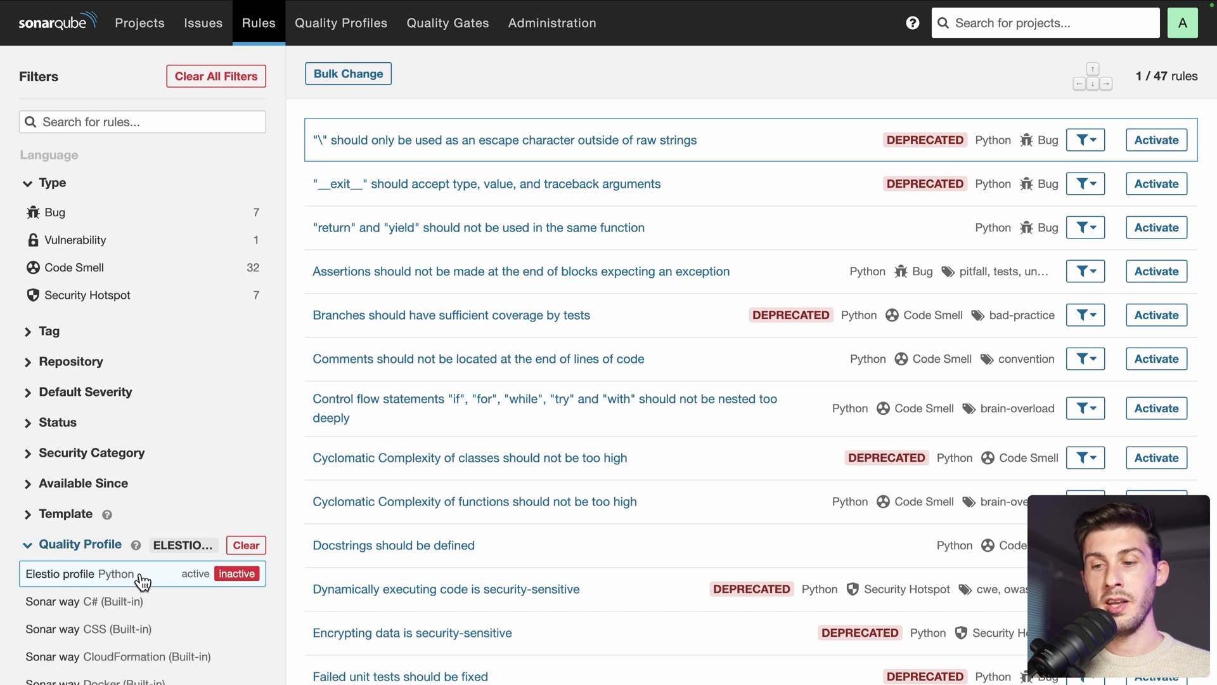
pyautogui.click(195, 573)
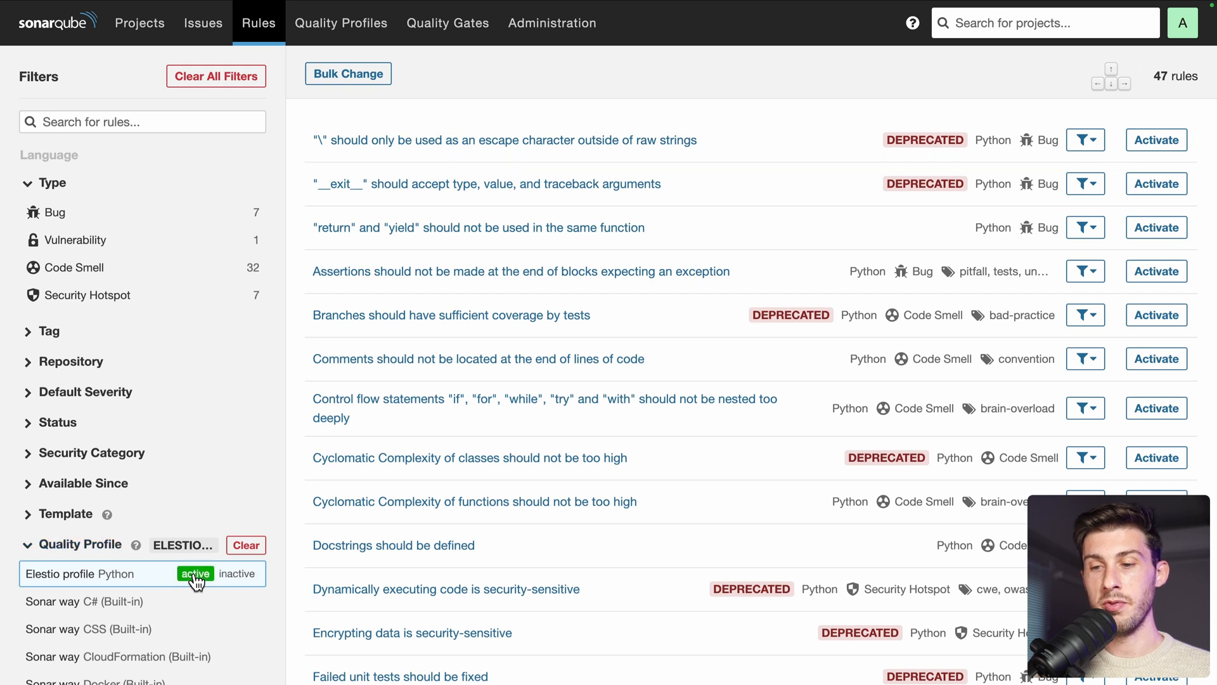
pyautogui.scroll(-12, 915, 441)
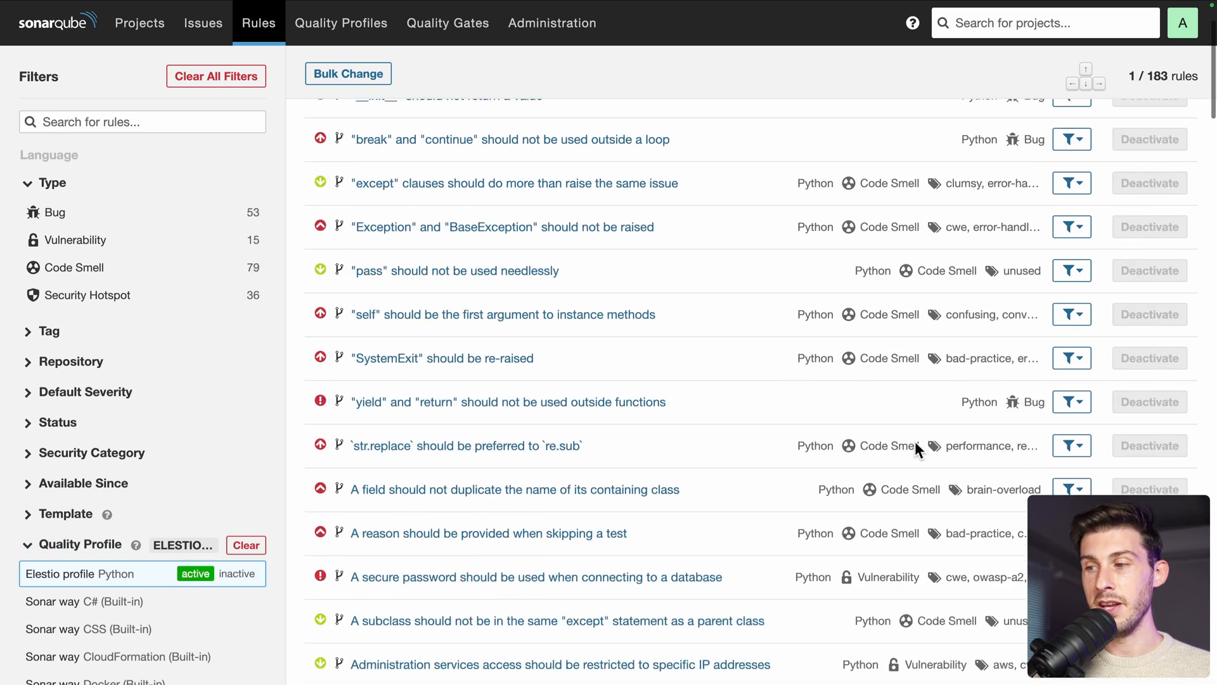
pyautogui.scroll(-4, 915, 442)
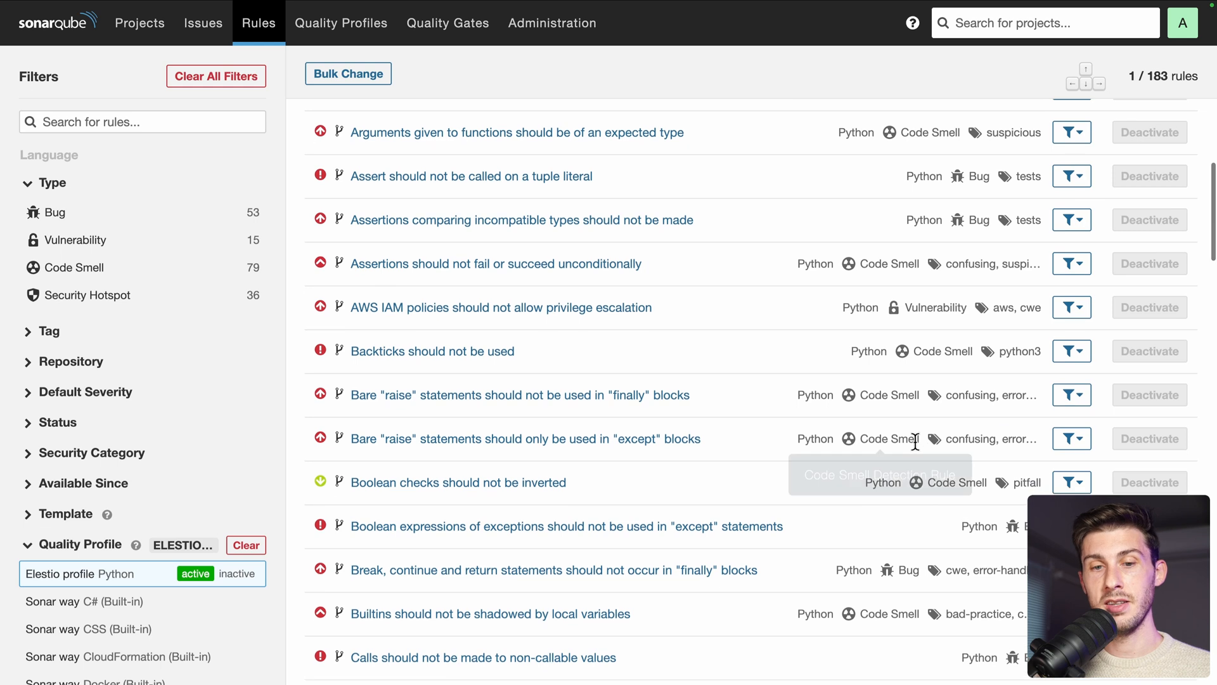
pyautogui.click(573, 309)
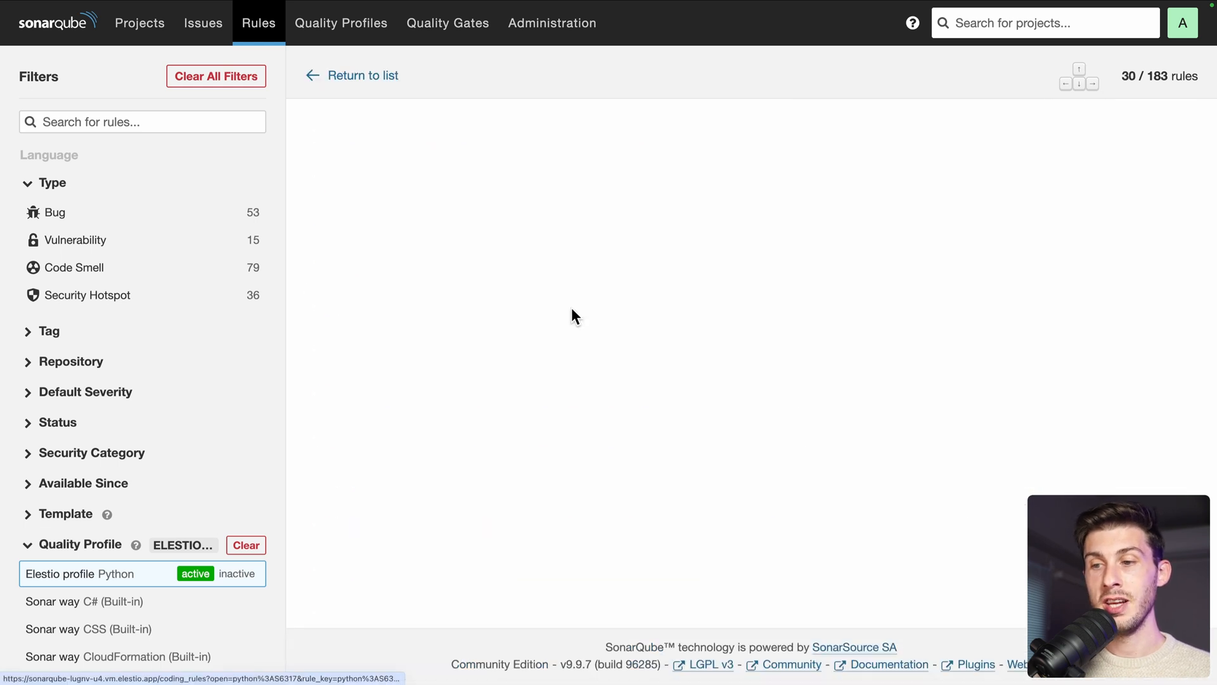
pyautogui.scroll(-6, 671, 427)
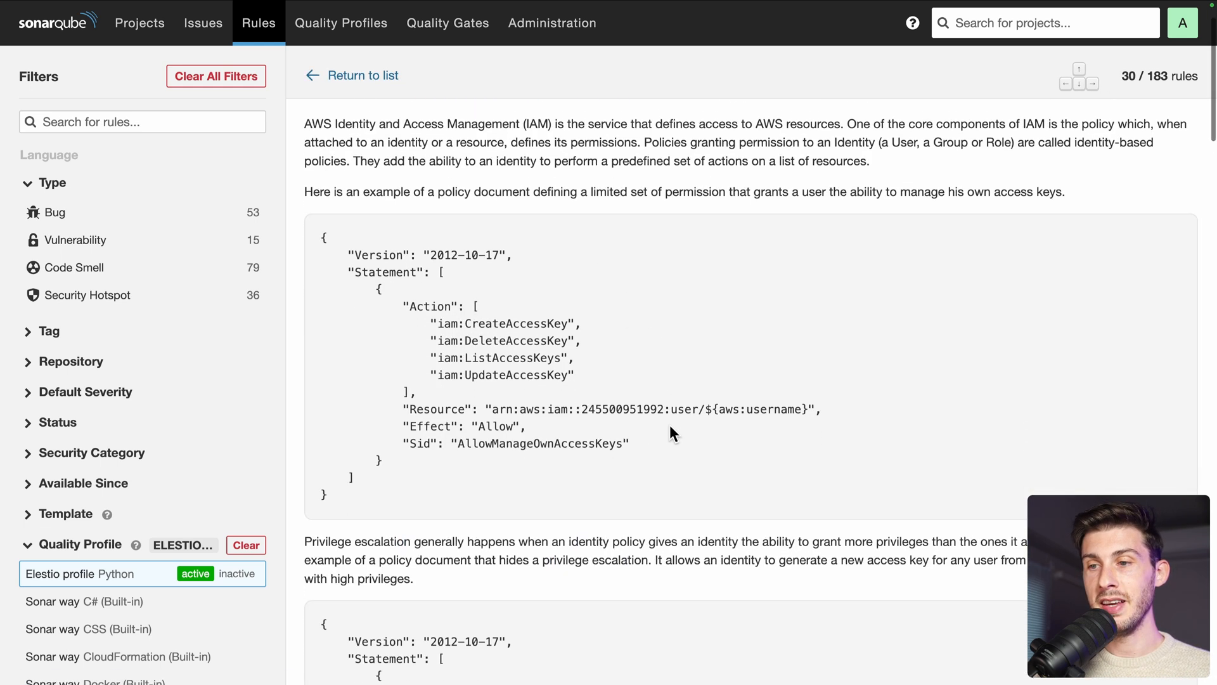
pyautogui.scroll(-7, 671, 427)
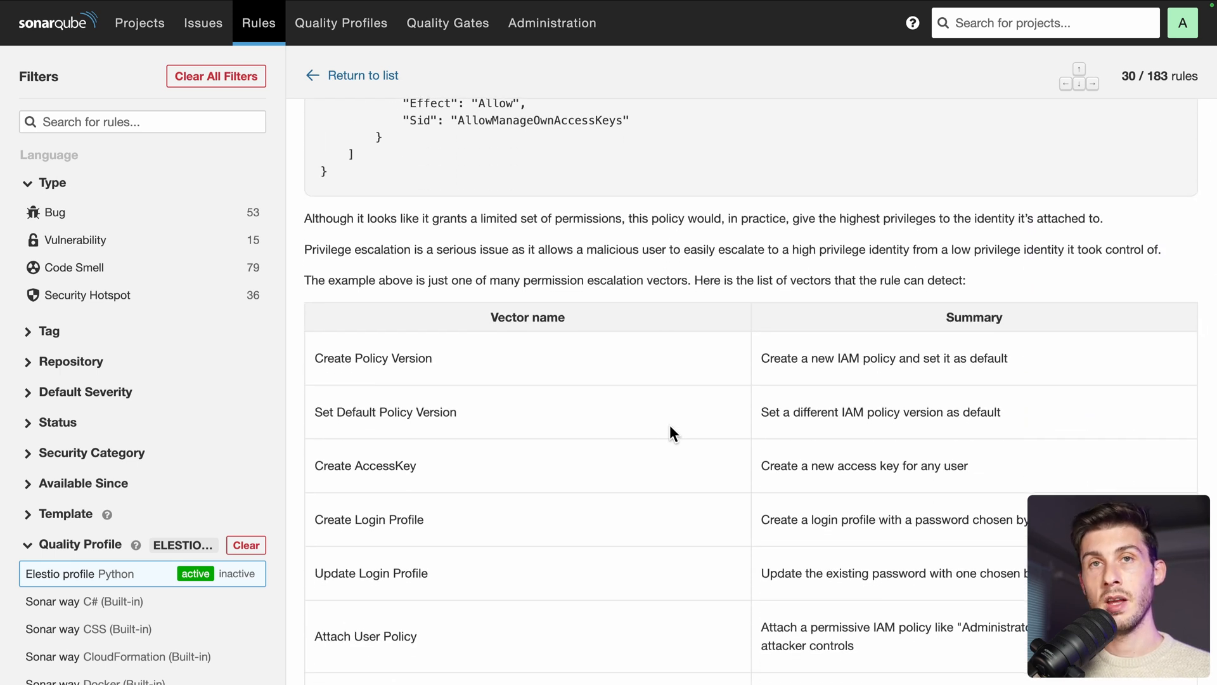
# - Open the ECommerce project's security hotspots and examine the first weak cryptography hotspot in src/ecommerce/utils.py, including its risk, assessment and fix guidance
pyautogui.click(121, 30)
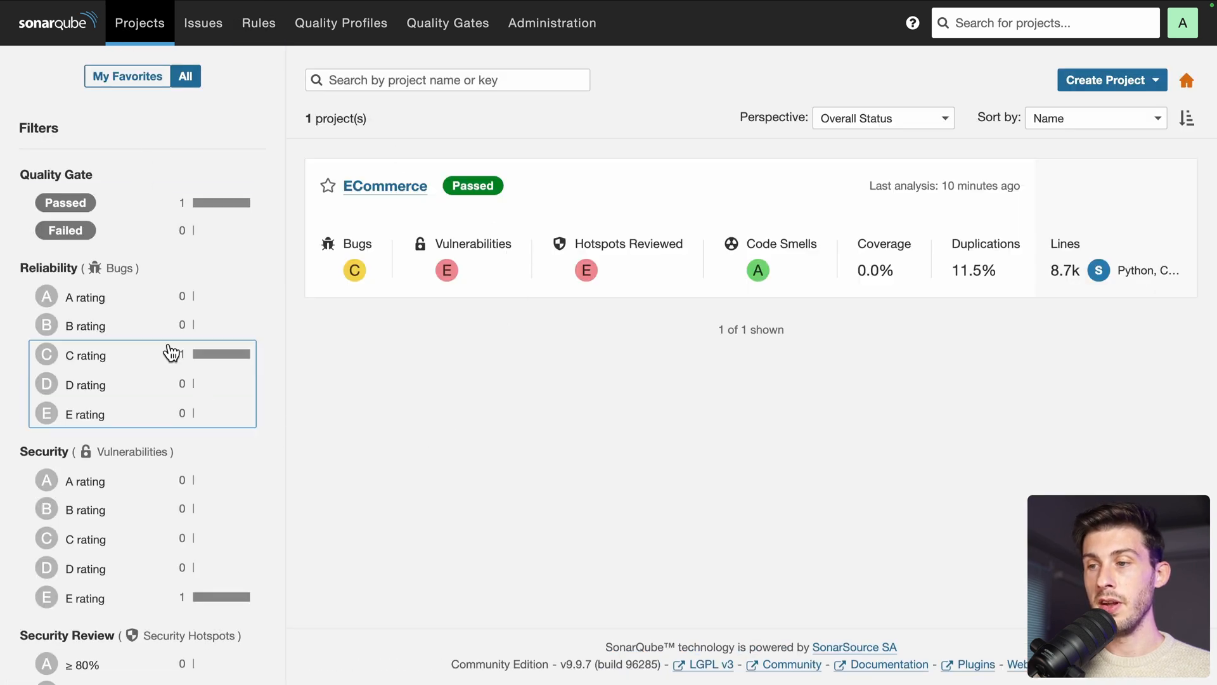
pyautogui.click(383, 189)
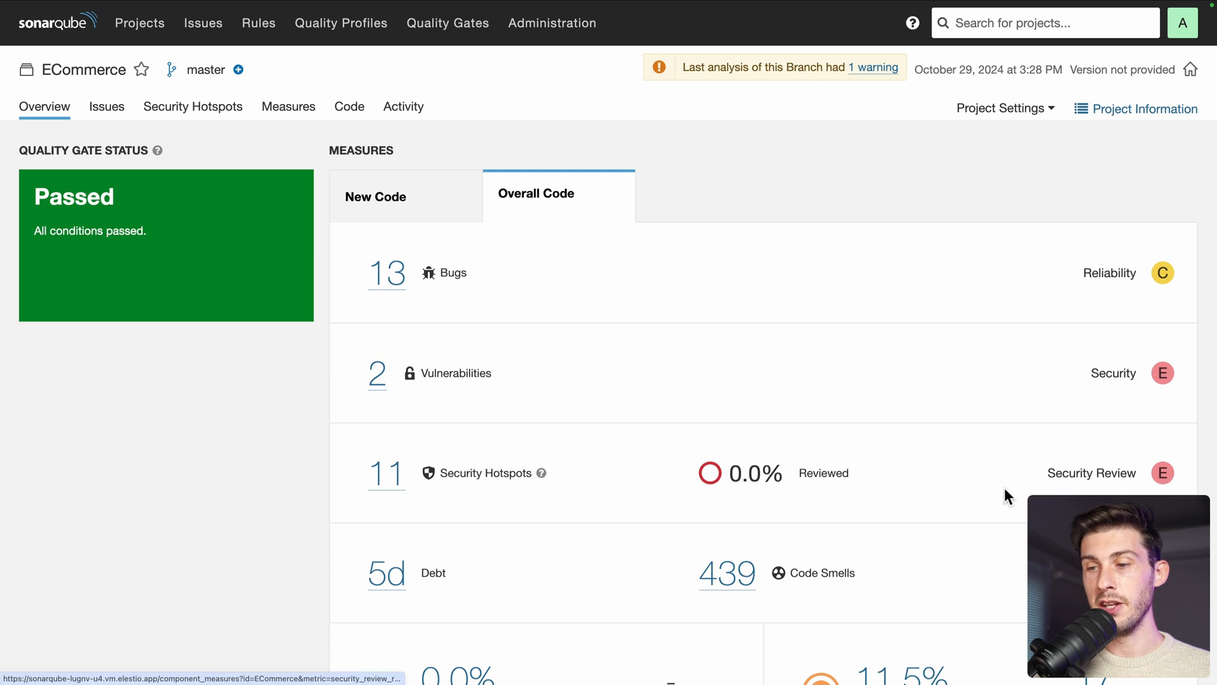
pyautogui.click(392, 477)
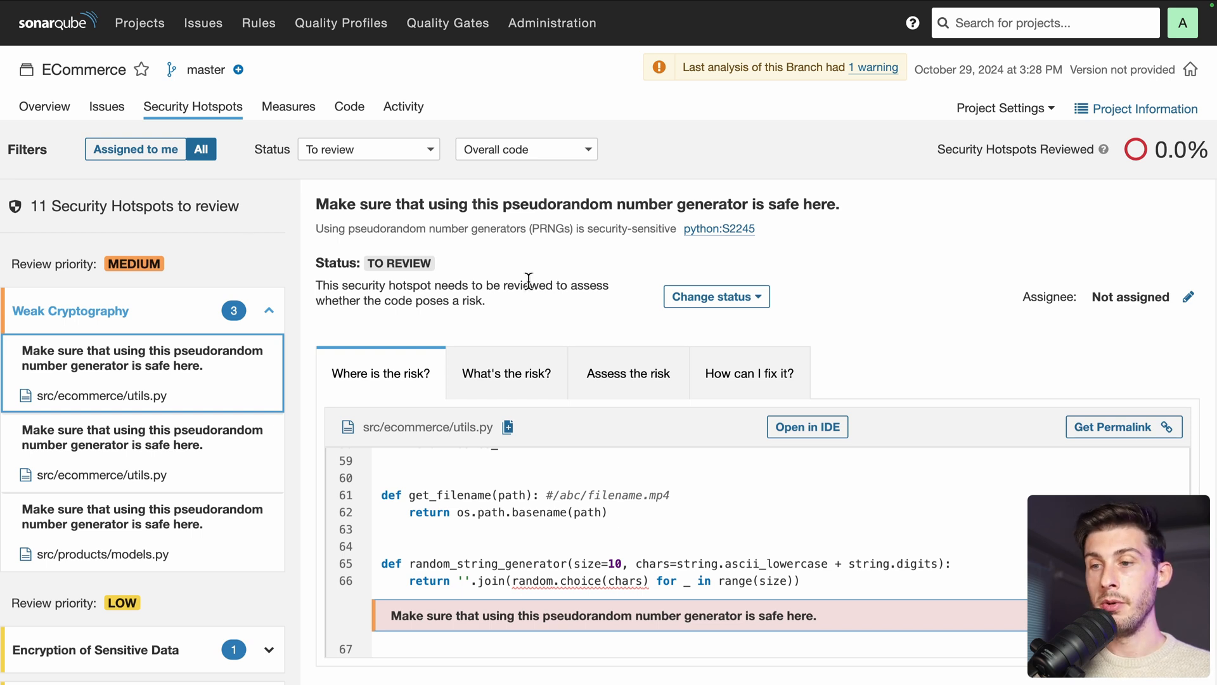
pyautogui.scroll(-3, 527, 279)
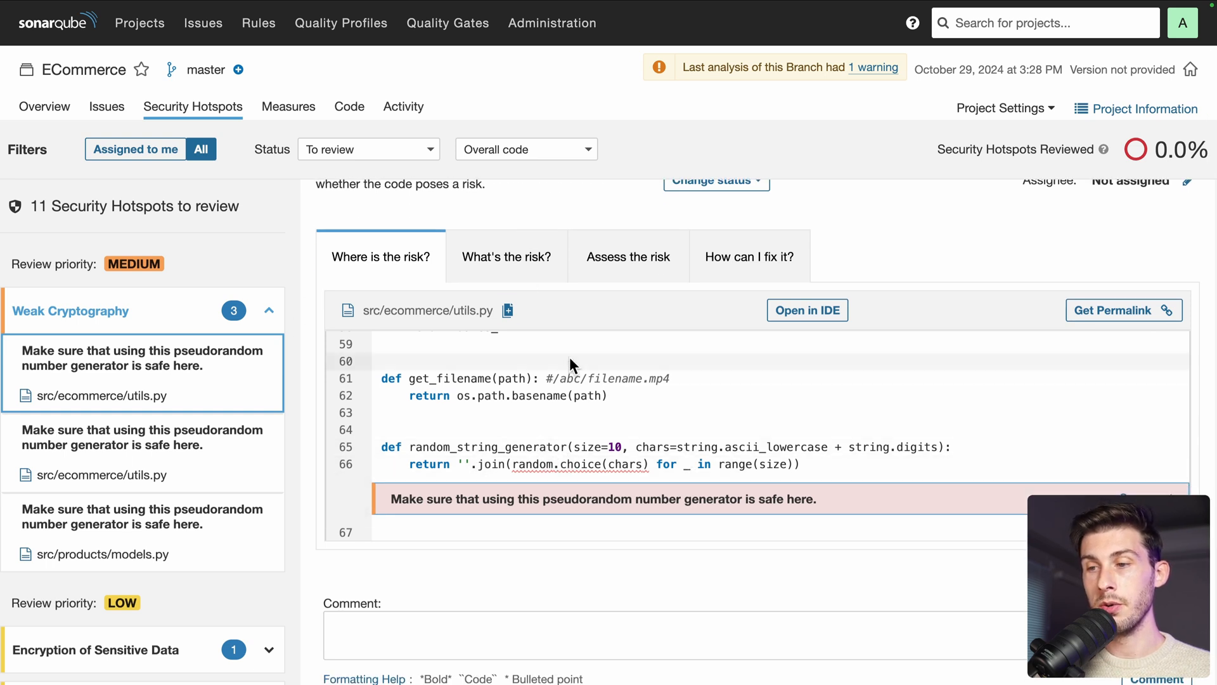
pyautogui.click(495, 267)
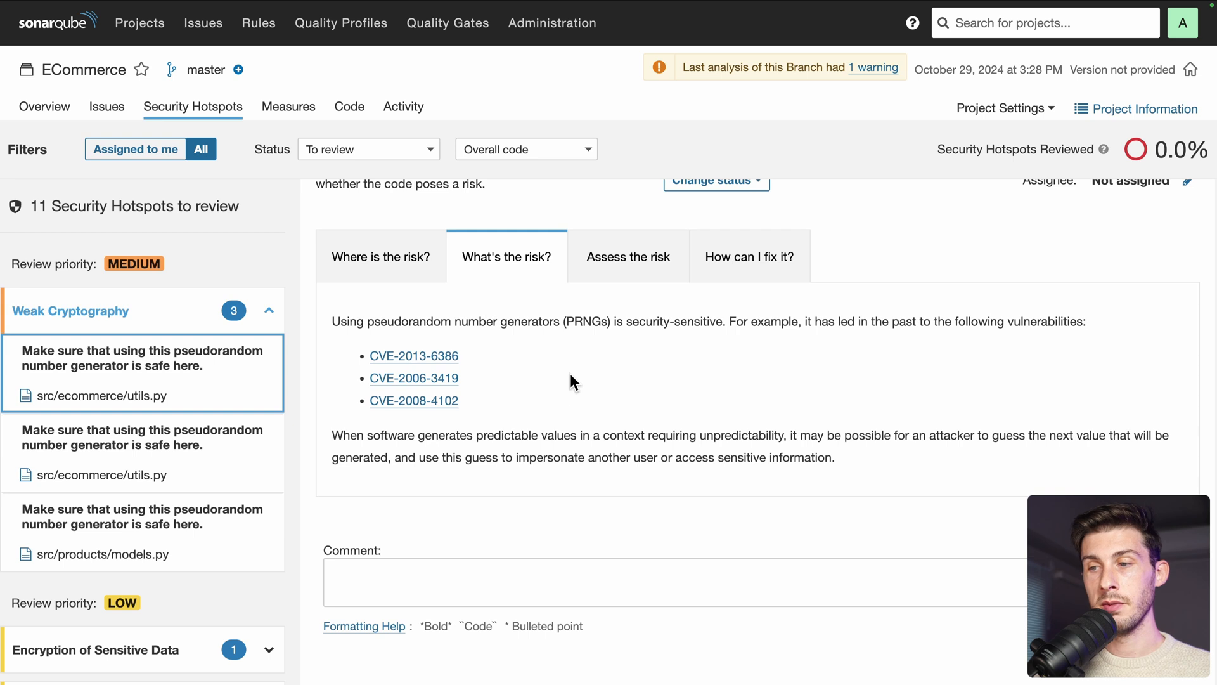
pyautogui.click(603, 268)
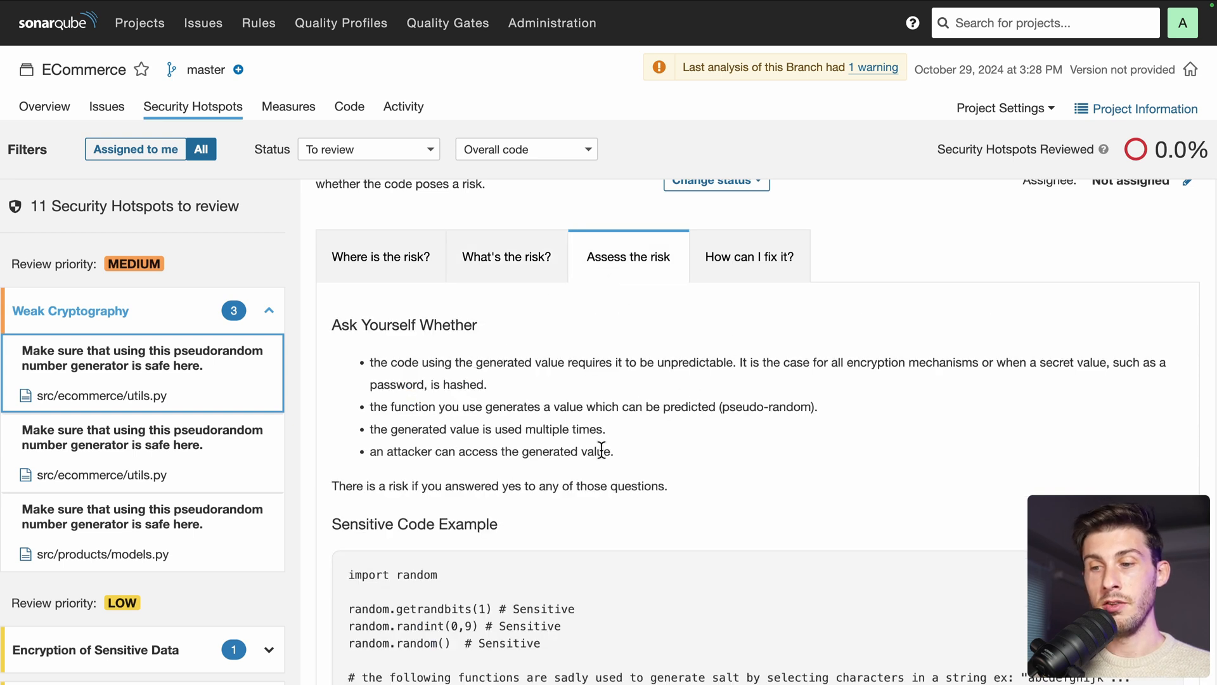
pyautogui.scroll(-5, 629, 477)
pyautogui.scroll(6, 629, 477)
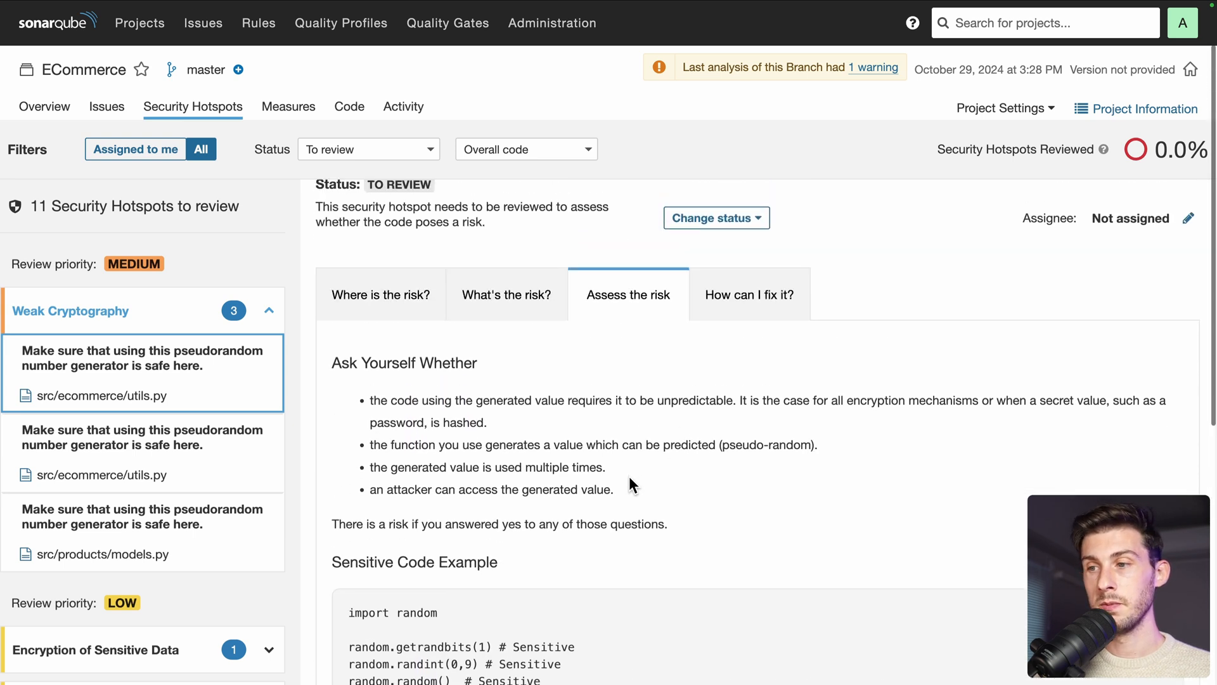
pyautogui.click(749, 295)
pyautogui.scroll(-3, 551, 556)
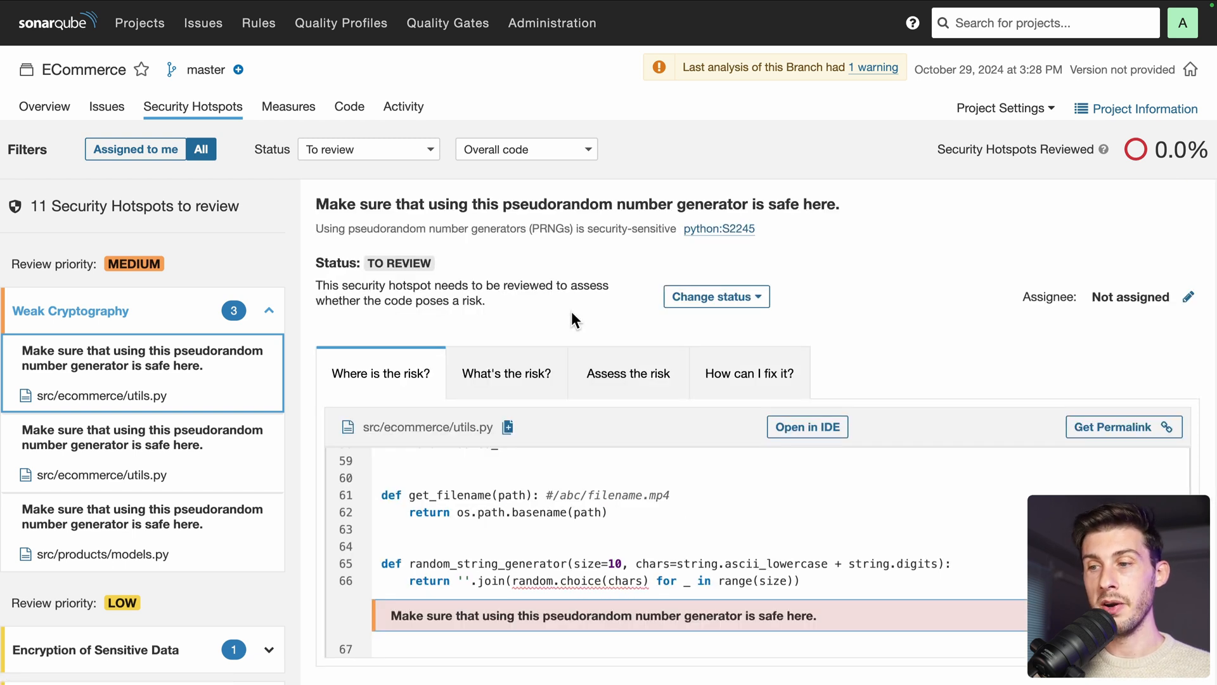
# - Change the status of the pseudorandom number generator hotspot at line 66 of src/ecommerce/utils.py to Acknowledged and continue reviewing
pyautogui.click(698, 300)
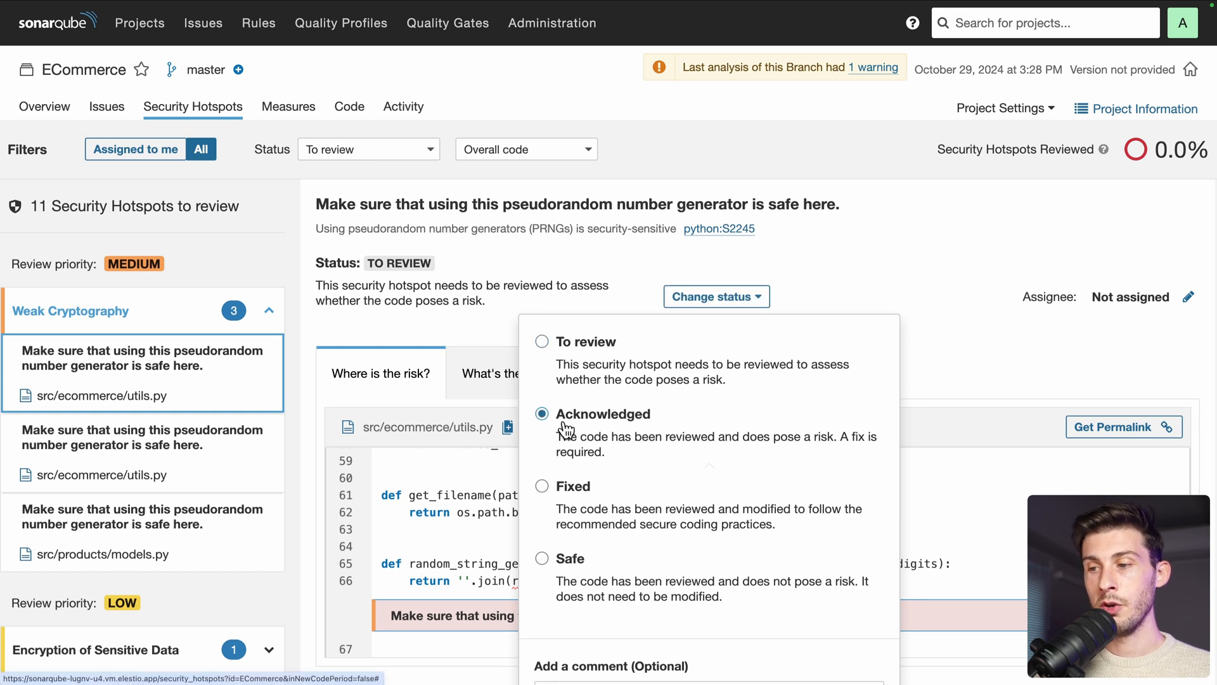
pyautogui.scroll(-5, 608, 436)
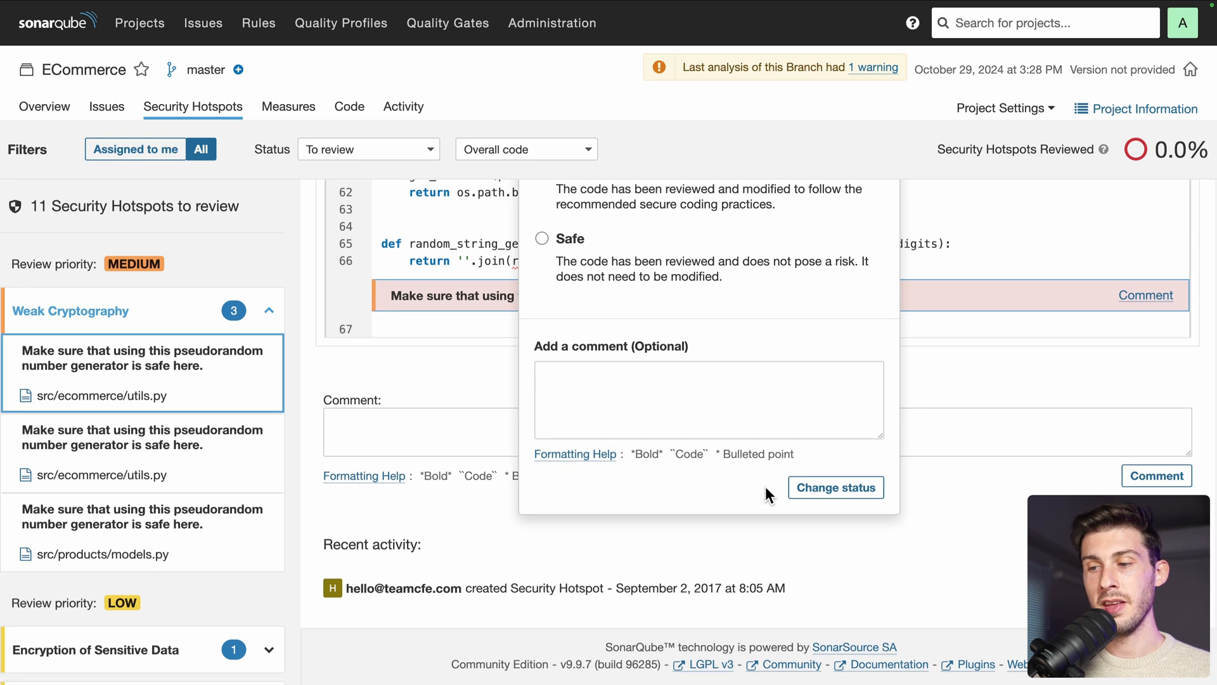
pyautogui.click(838, 487)
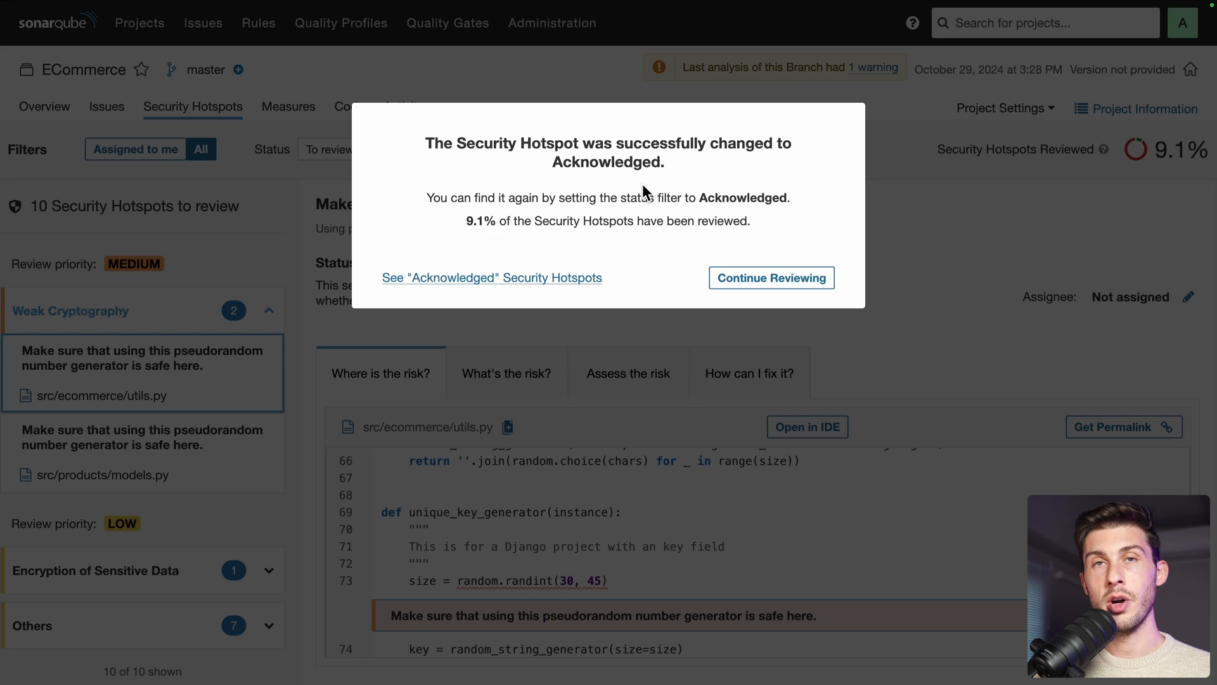
pyautogui.click(741, 280)
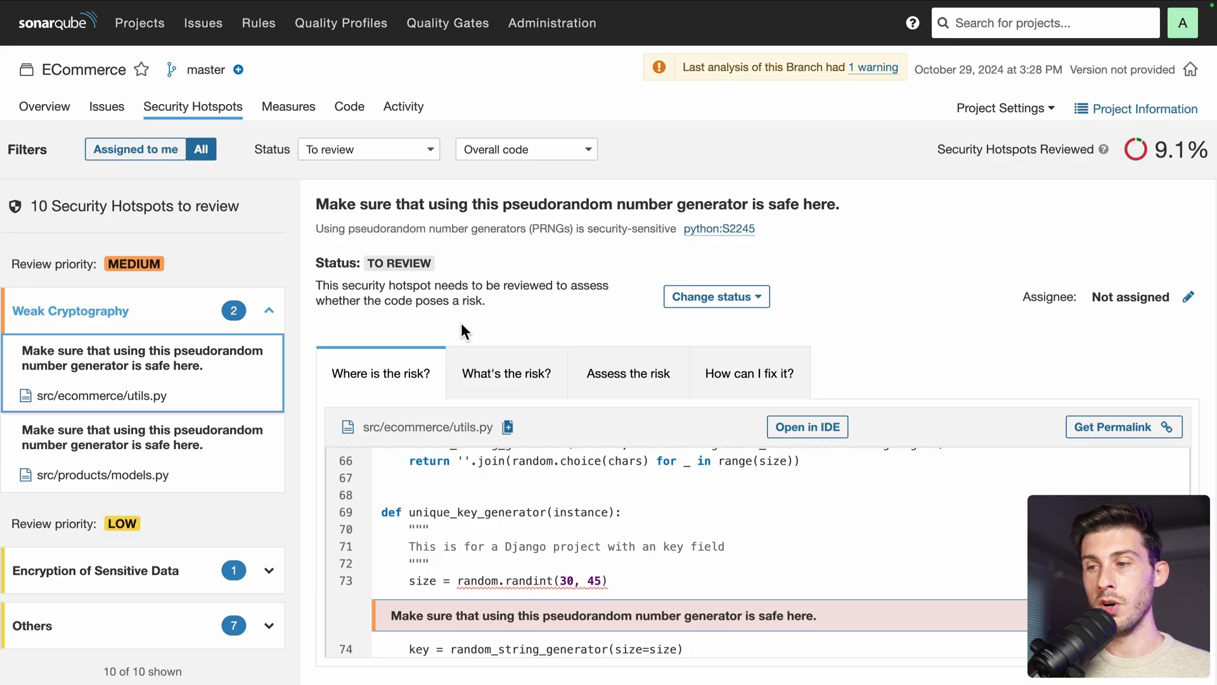
# - Change the status of the pseudorandom number generator hotspot at line 73 of src/ecommerce/utils.py to Safe and continue reviewing
pyautogui.click(699, 299)
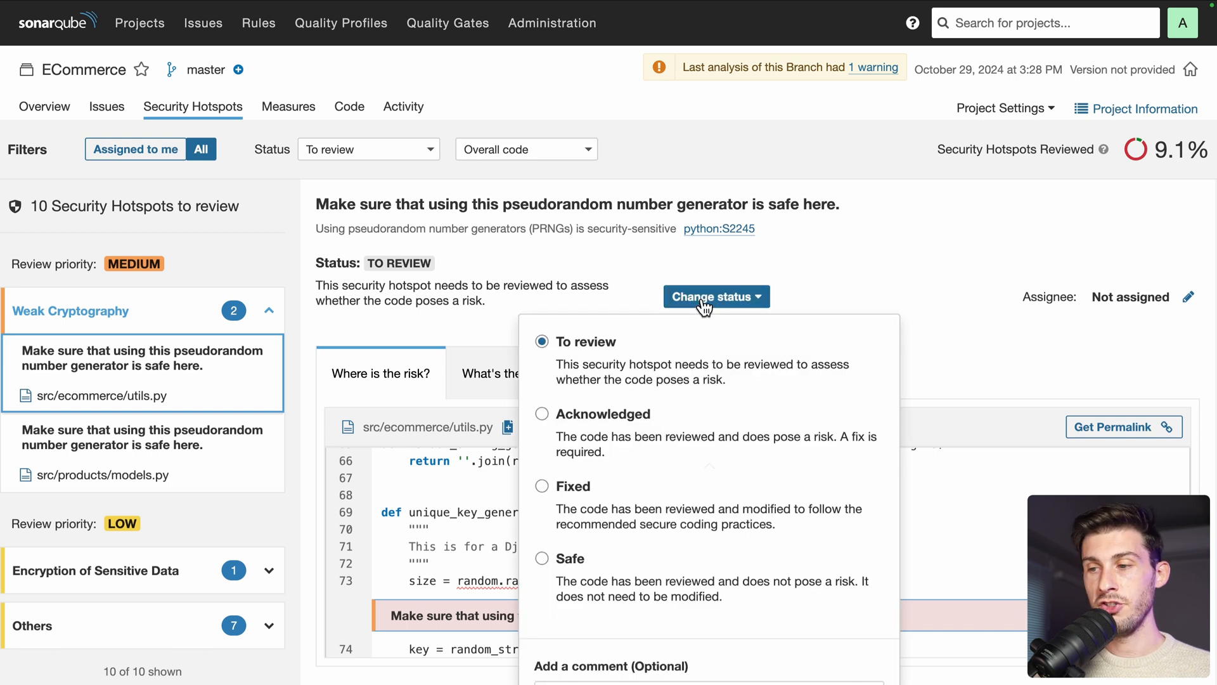
pyautogui.click(542, 558)
pyautogui.scroll(-3, 648, 534)
pyautogui.scroll(-2, 648, 536)
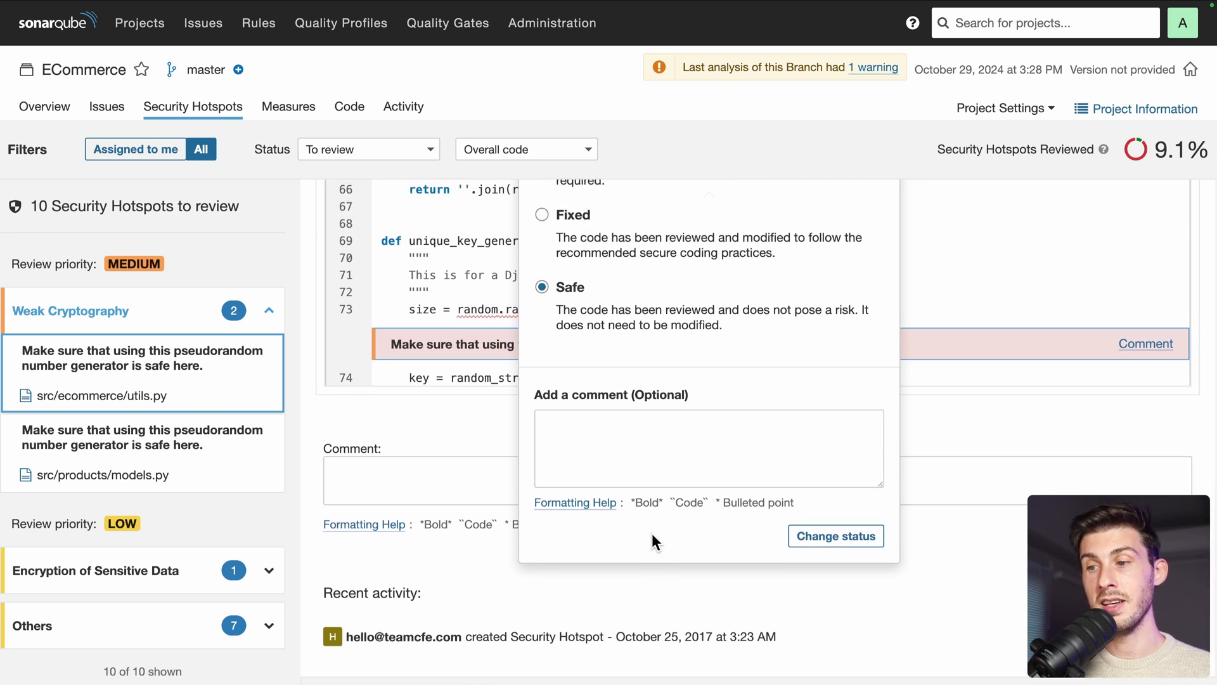
pyautogui.click(820, 536)
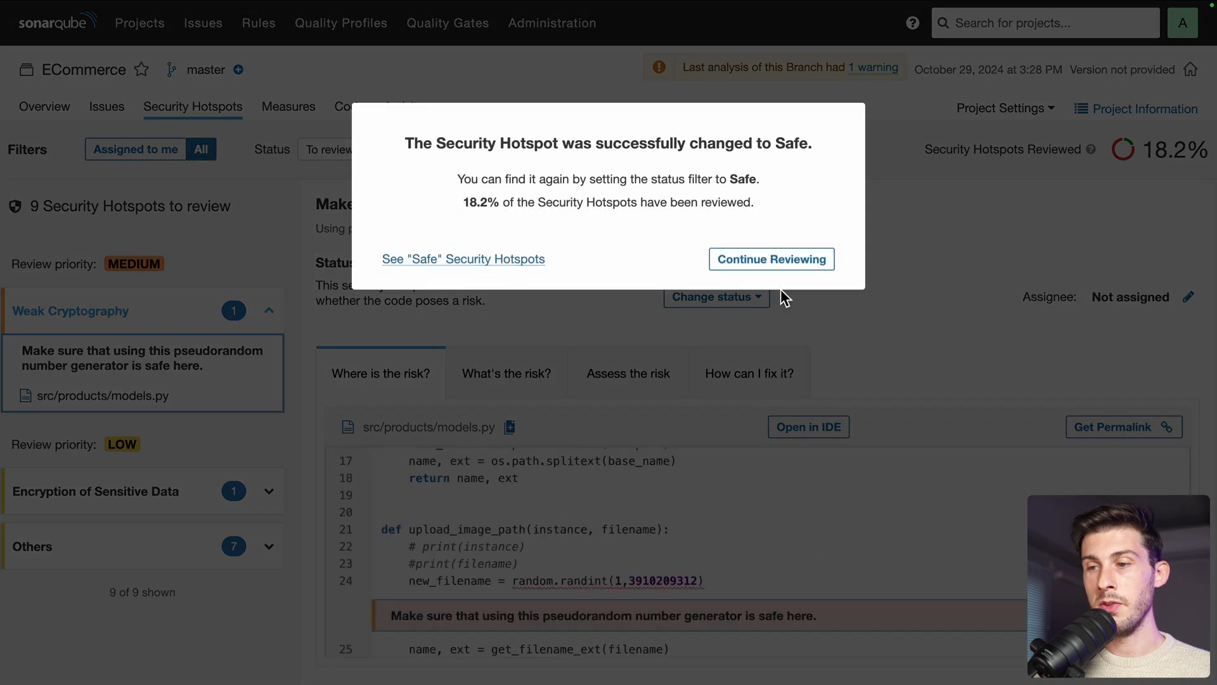
pyautogui.click(817, 263)
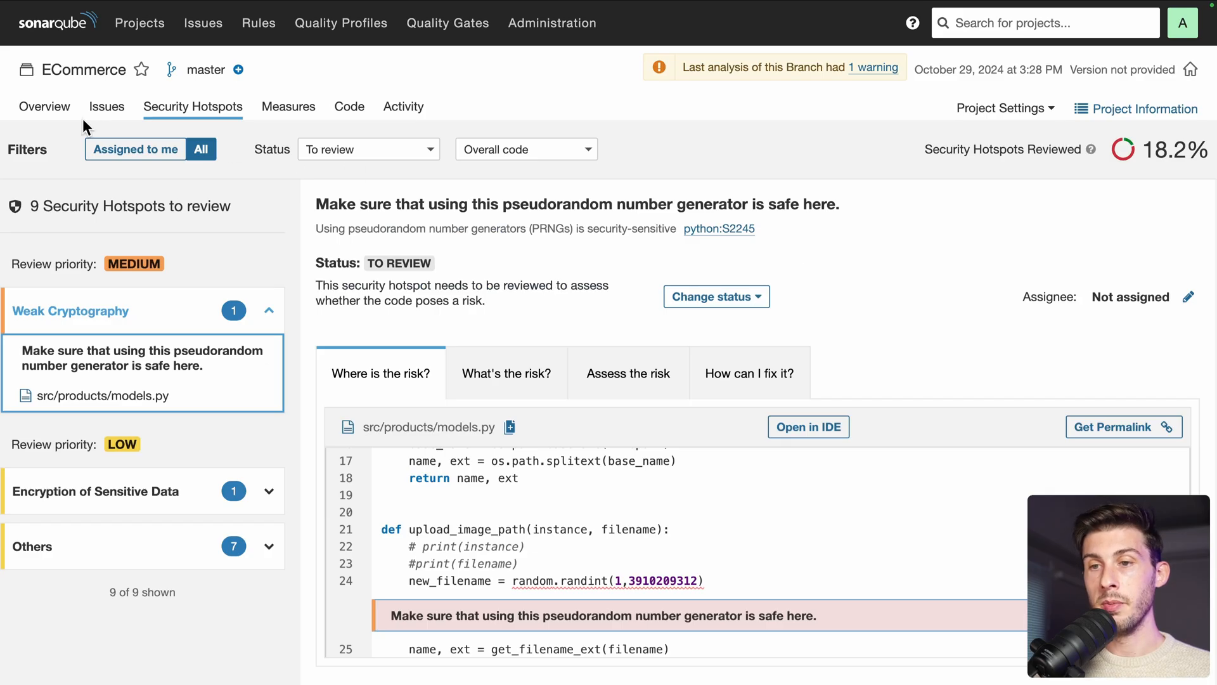
# - Review the ECommerce project's overall code measures in its overview and open the list of files by duplicated lines percentage
pyautogui.click(47, 109)
pyautogui.scroll(-1, 473, 378)
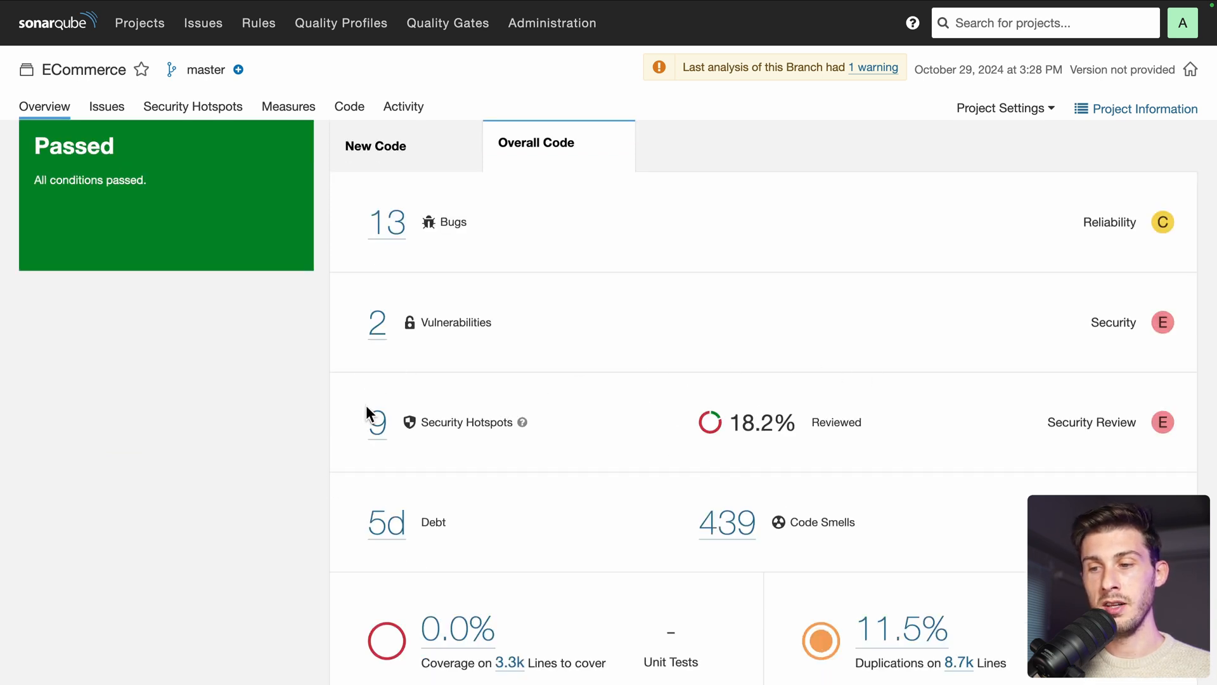
pyautogui.scroll(-1, 412, 434)
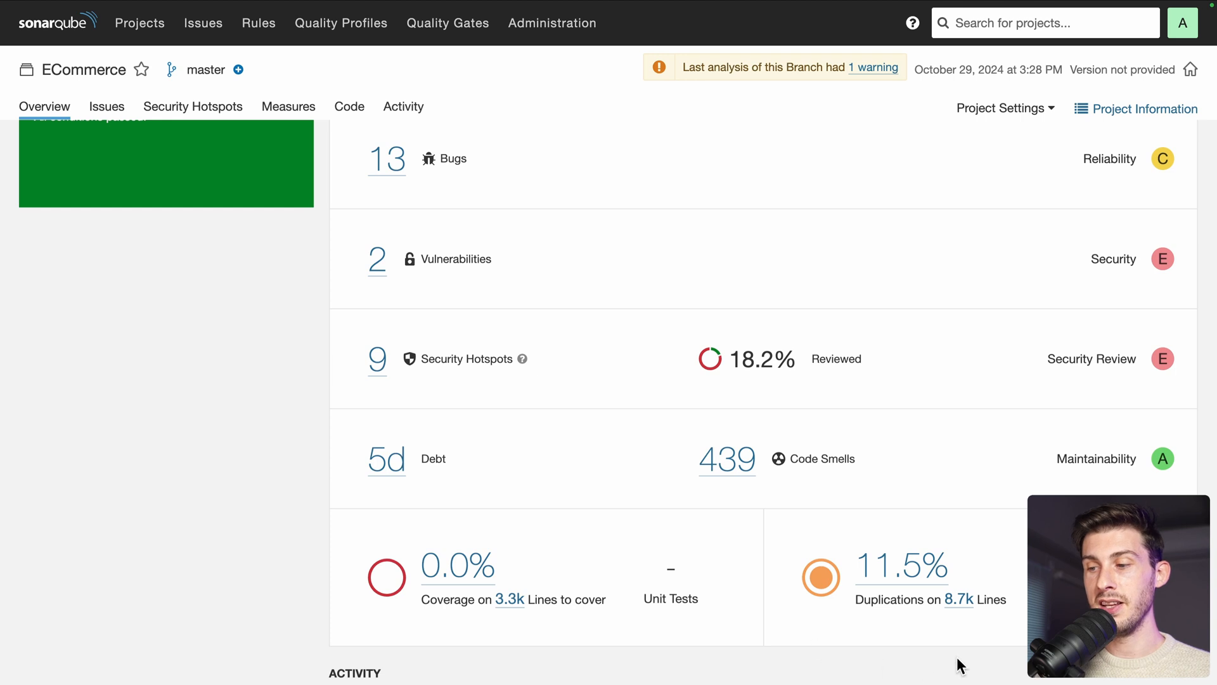
pyautogui.click(888, 571)
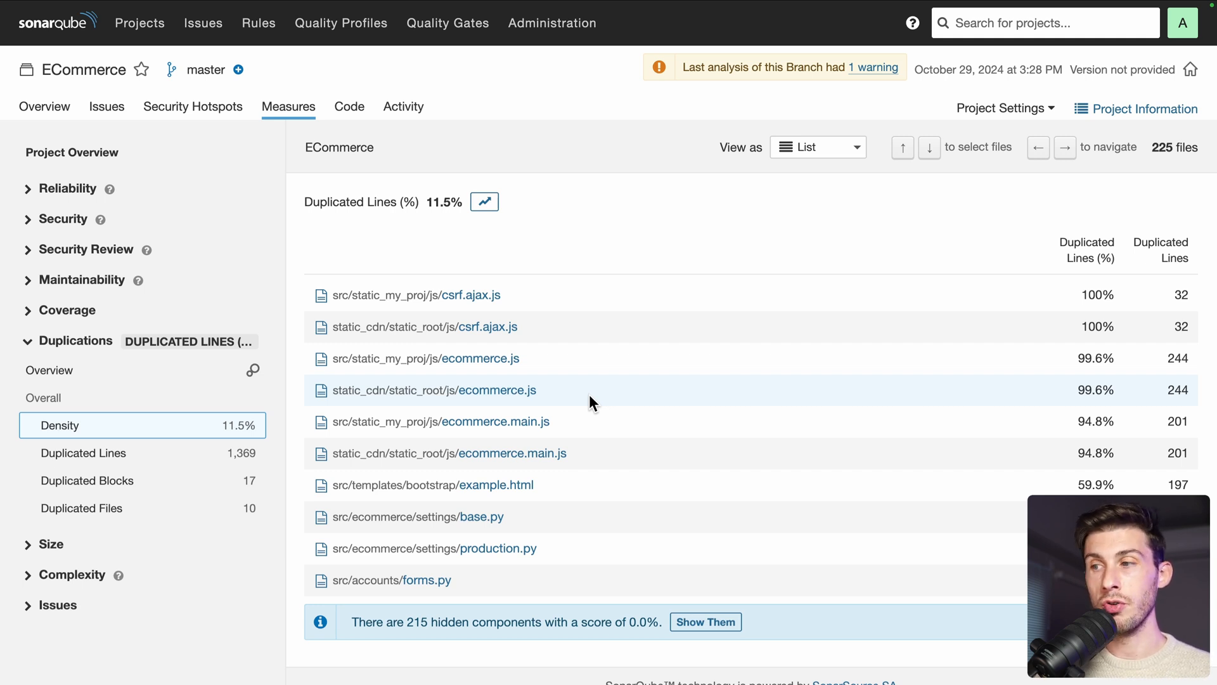
# - Examine the ECommerce project's analysis scope settings, covering the file, code coverage and duplication exclusions
pyautogui.click(978, 113)
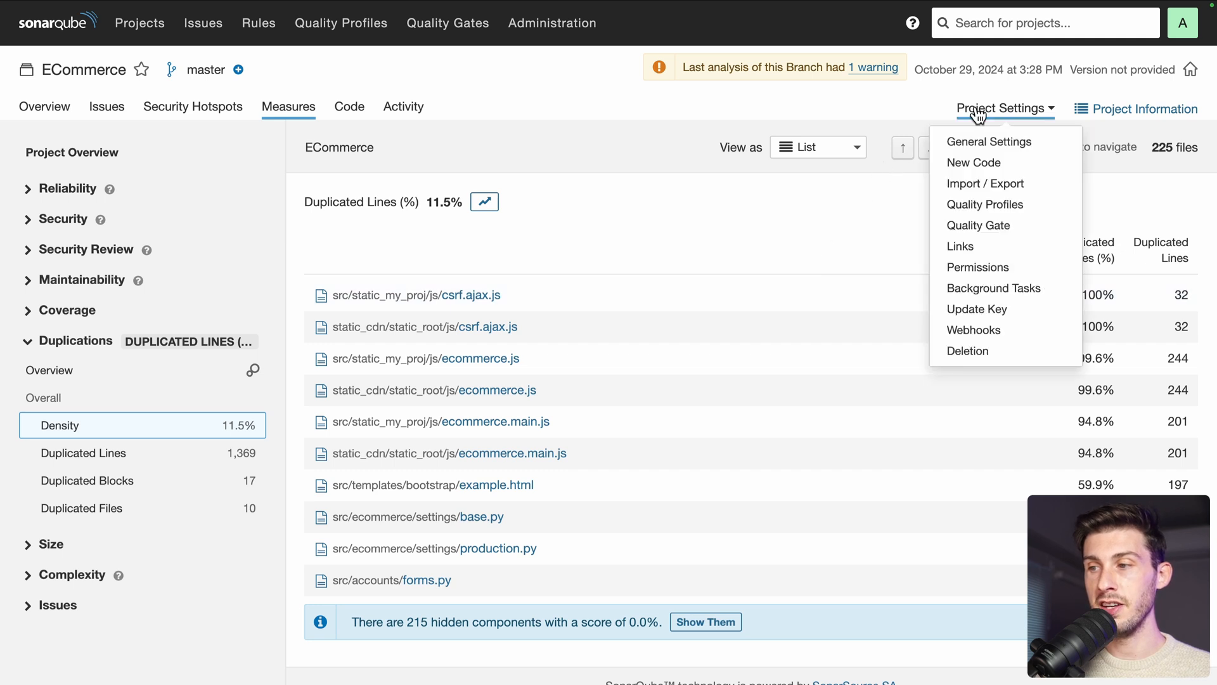
pyautogui.click(985, 142)
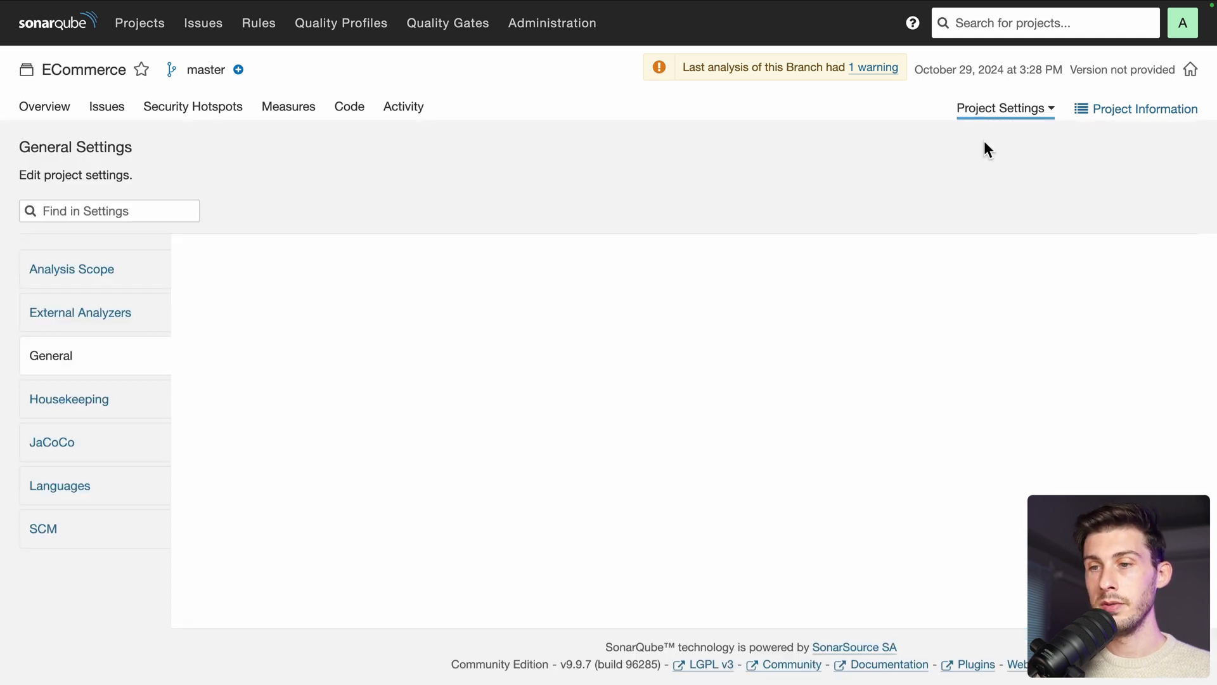
pyautogui.click(76, 271)
pyautogui.scroll(-2, 689, 388)
pyautogui.scroll(-2, 686, 382)
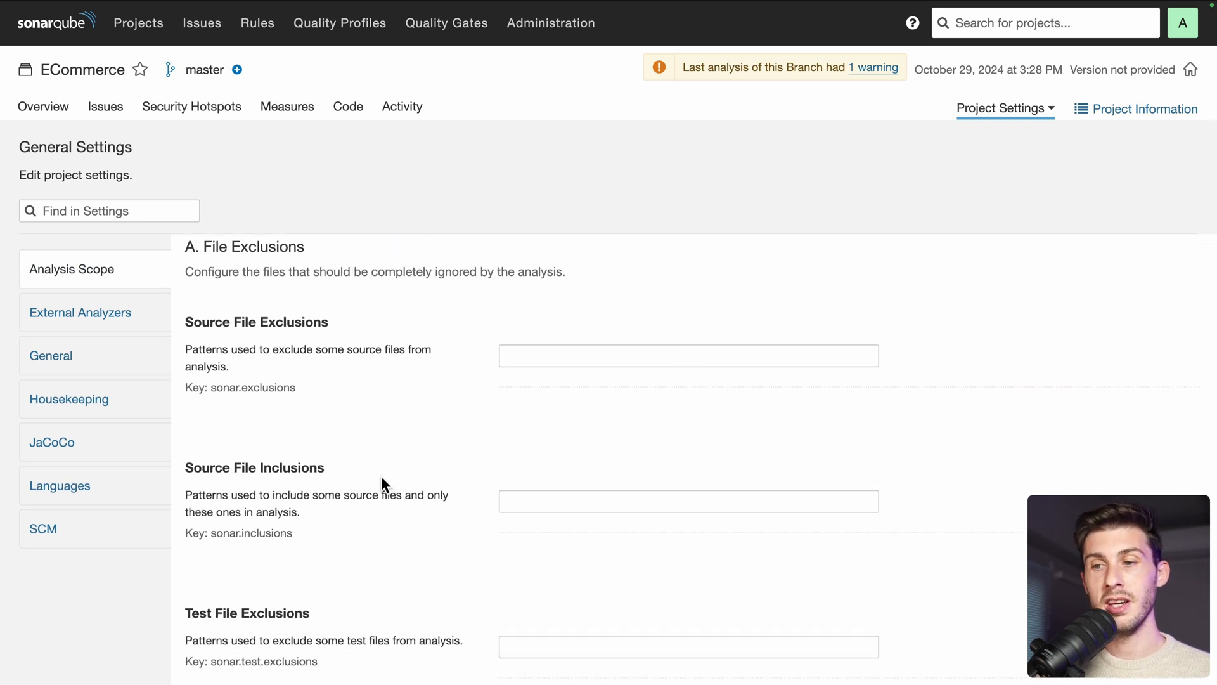
pyautogui.scroll(-1, 381, 482)
pyautogui.scroll(-5, 382, 477)
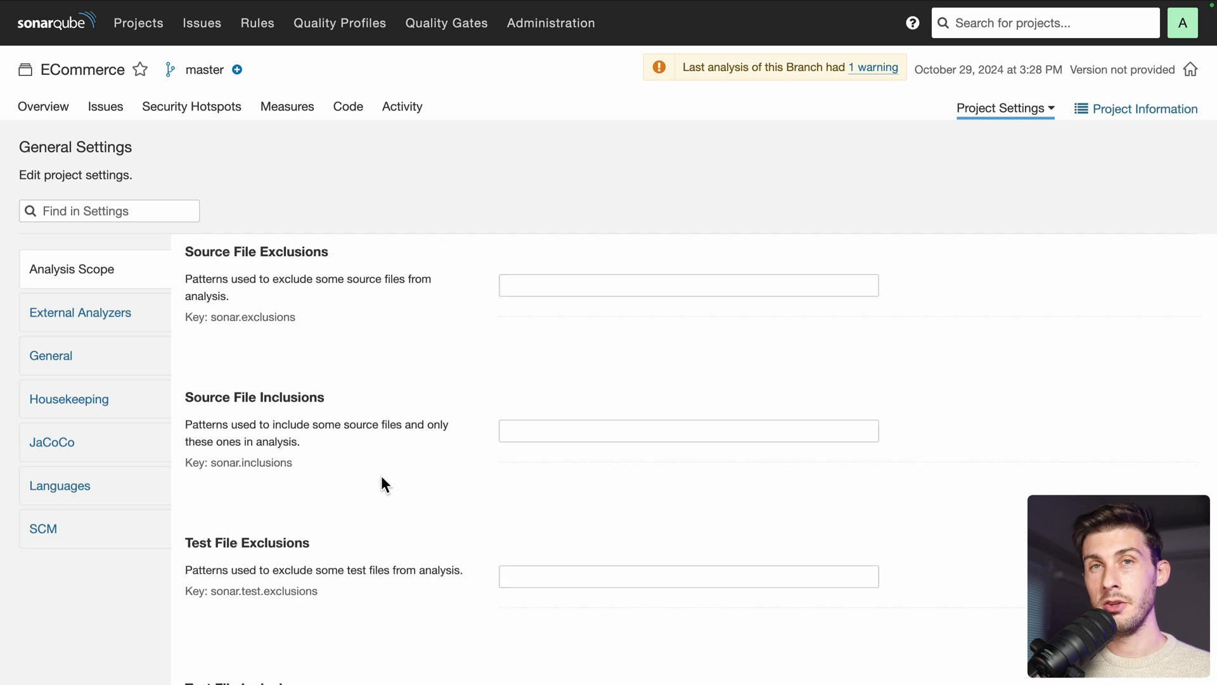
pyautogui.scroll(-2, 382, 475)
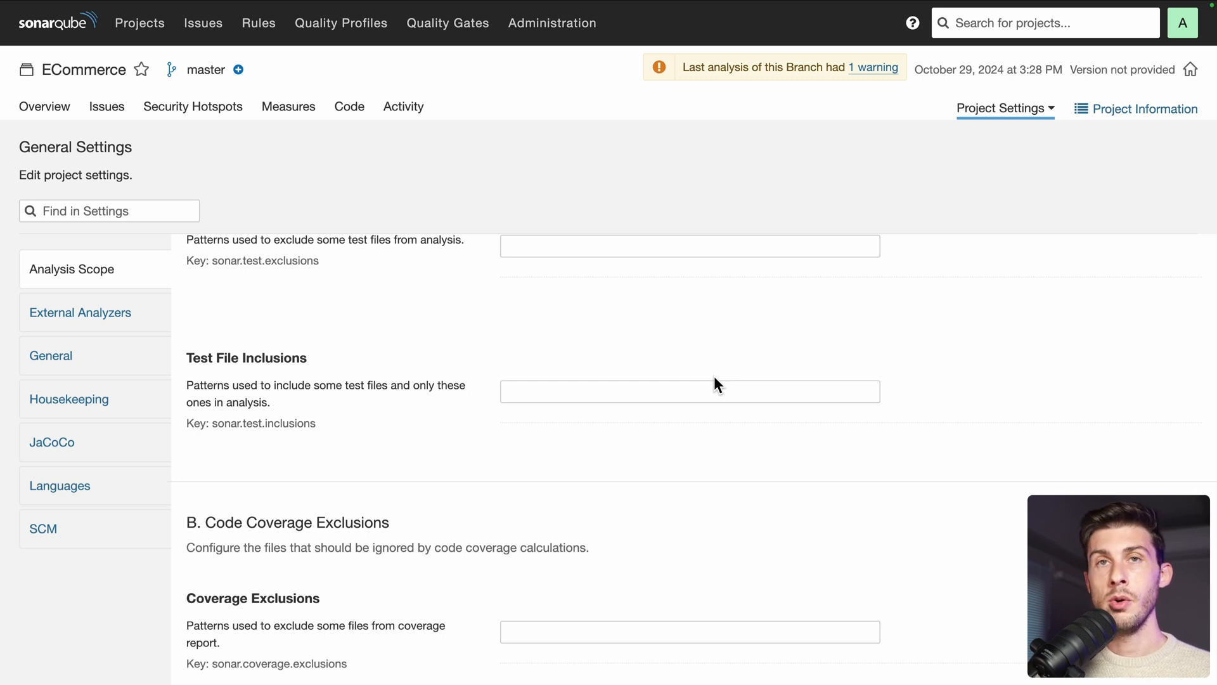
pyautogui.scroll(-3, 715, 378)
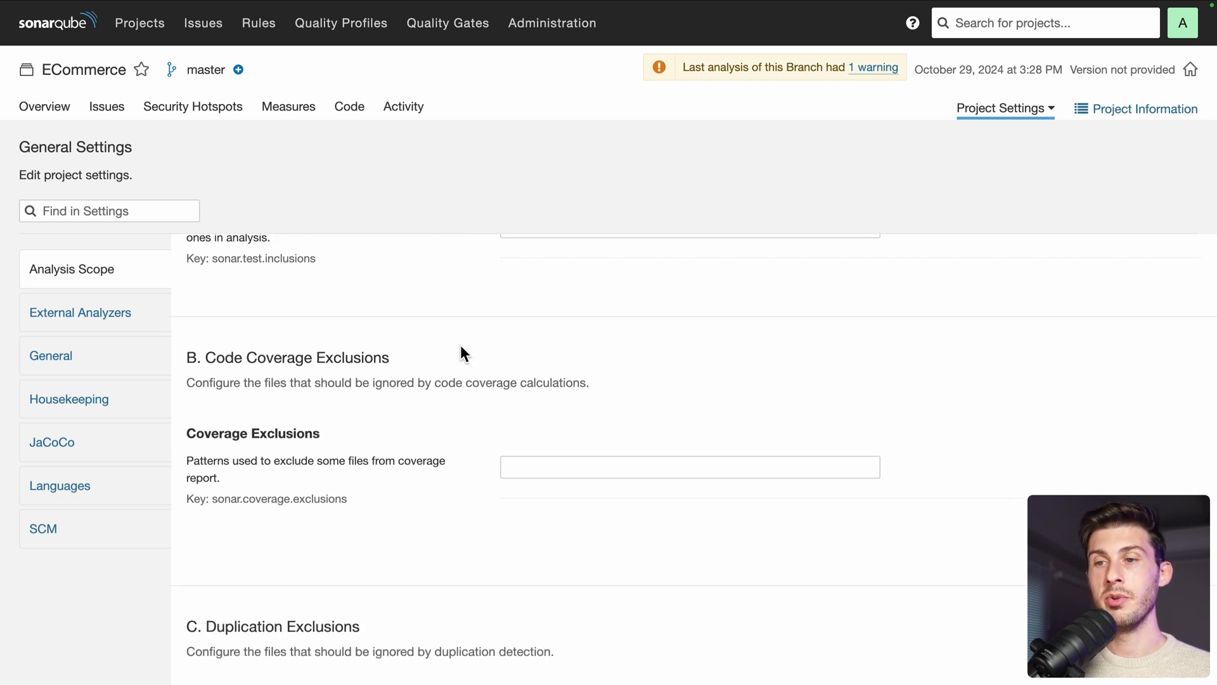
# - Examine the ECommerce project's risk chart of coverage against technical debt in the measures overview
pyautogui.click(289, 122)
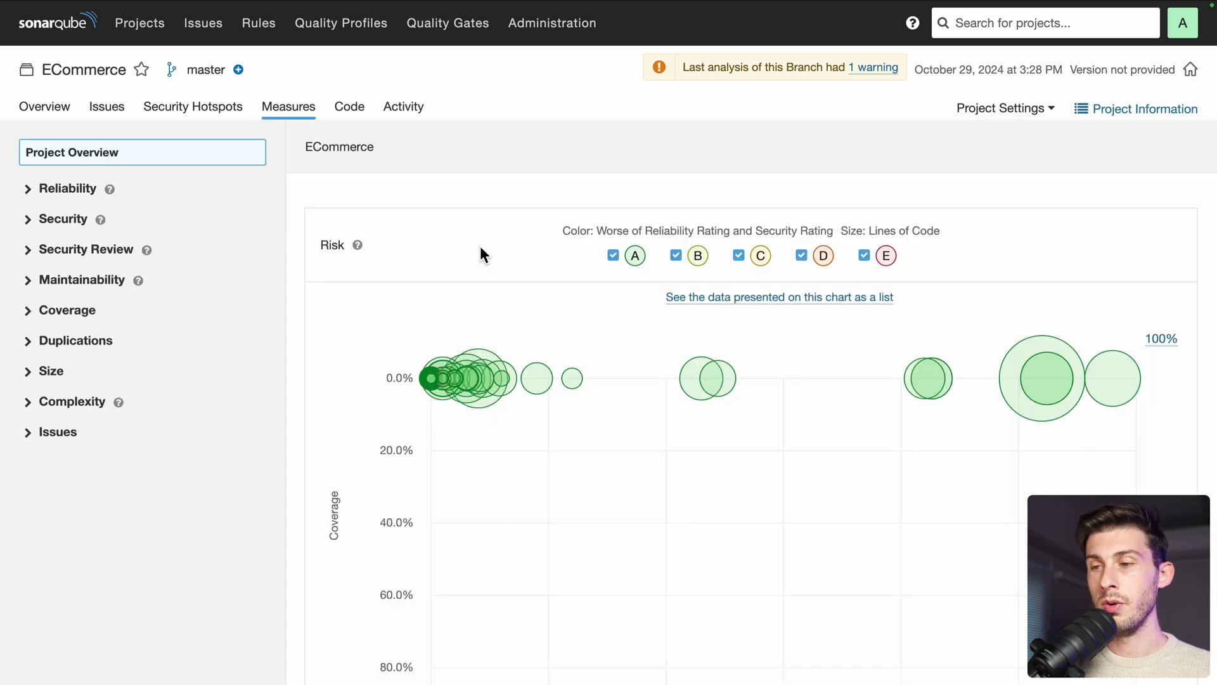
pyautogui.scroll(-3, 482, 253)
pyautogui.scroll(1, 480, 248)
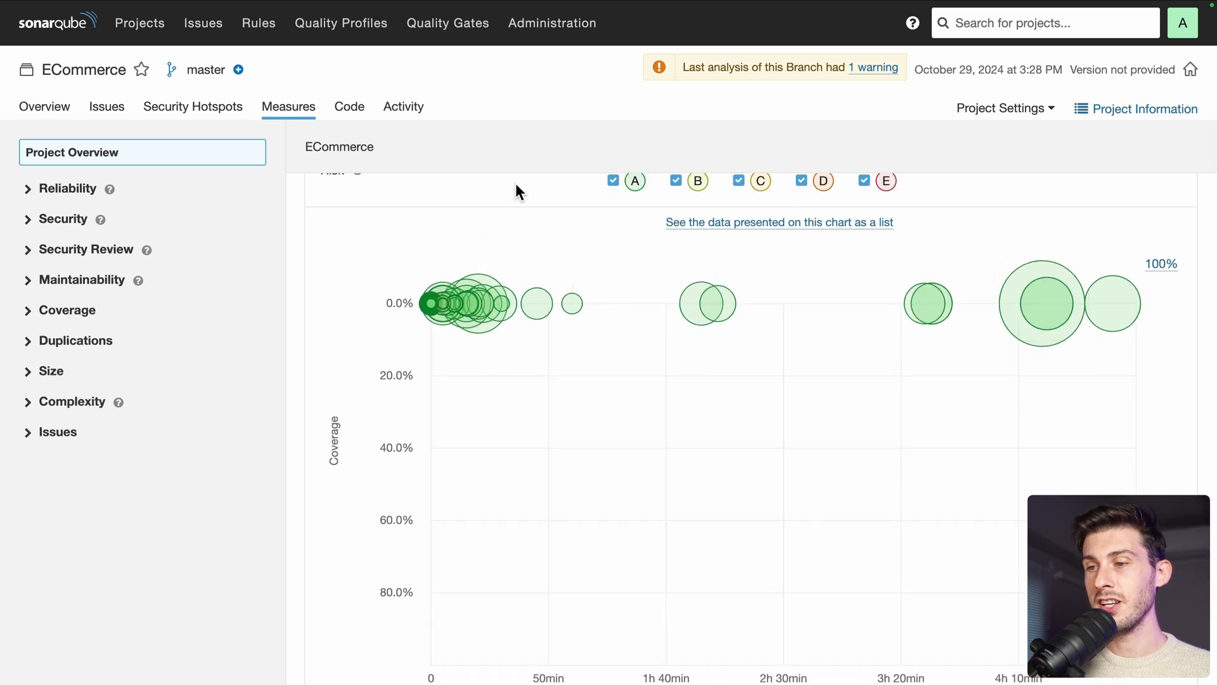
pyautogui.scroll(1, 516, 187)
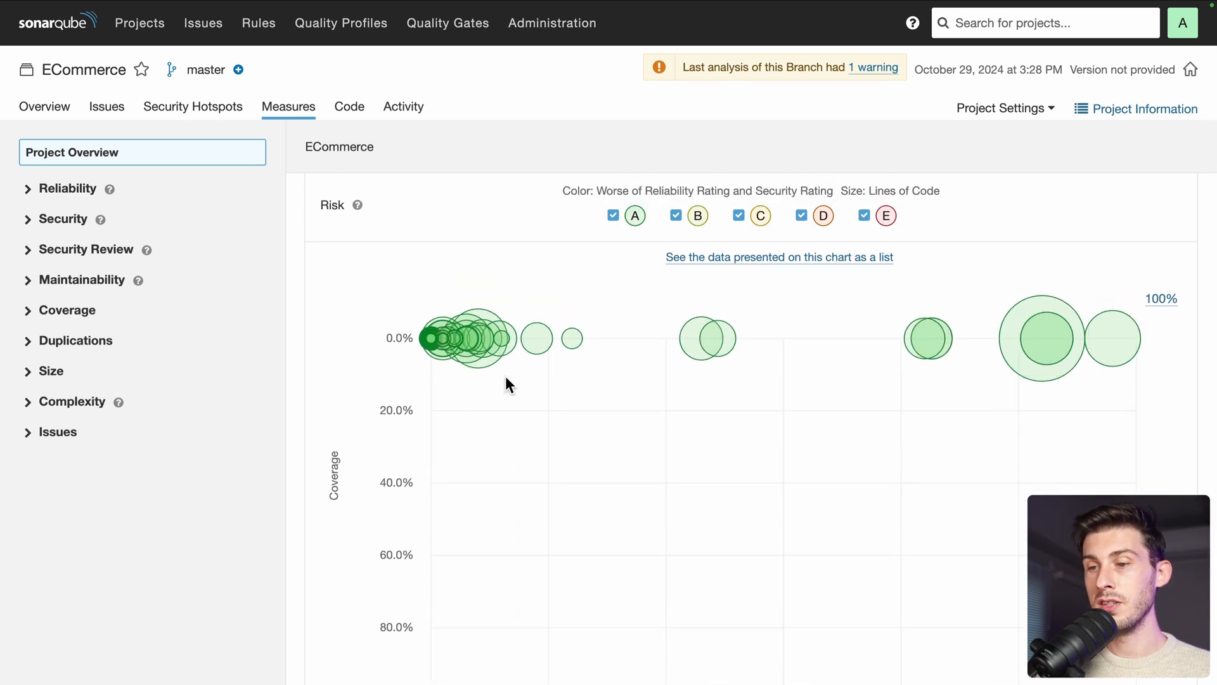
pyautogui.scroll(-2, 506, 379)
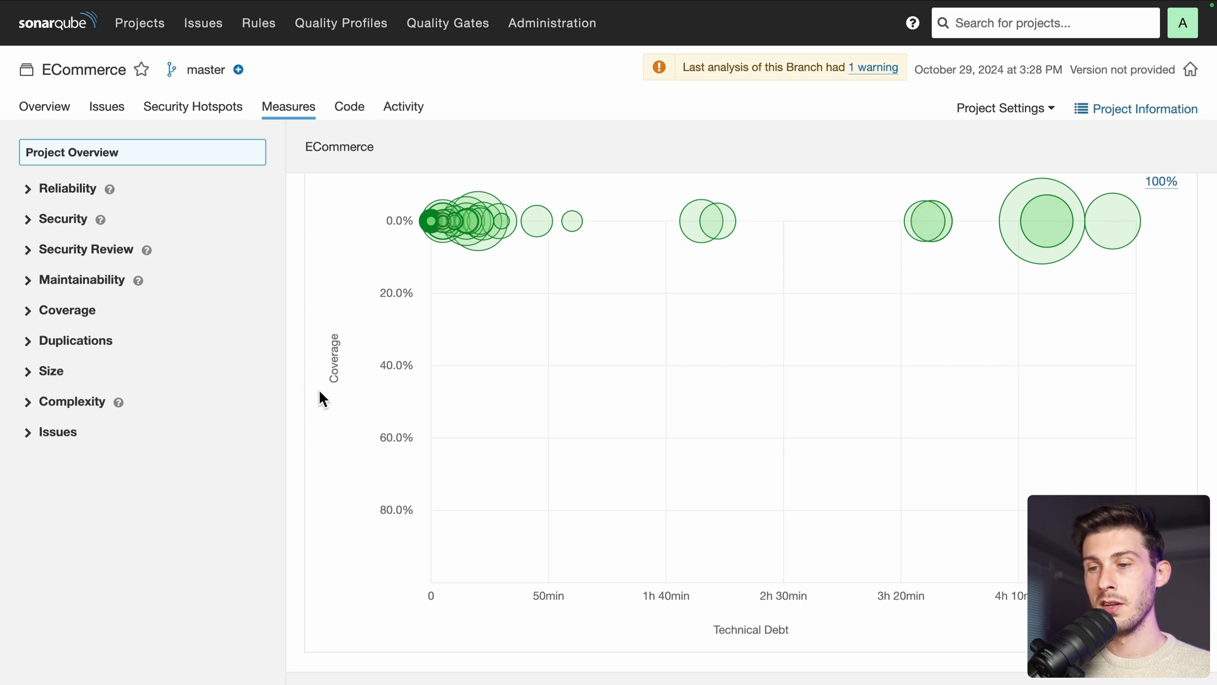
pyautogui.scroll(3, 318, 390)
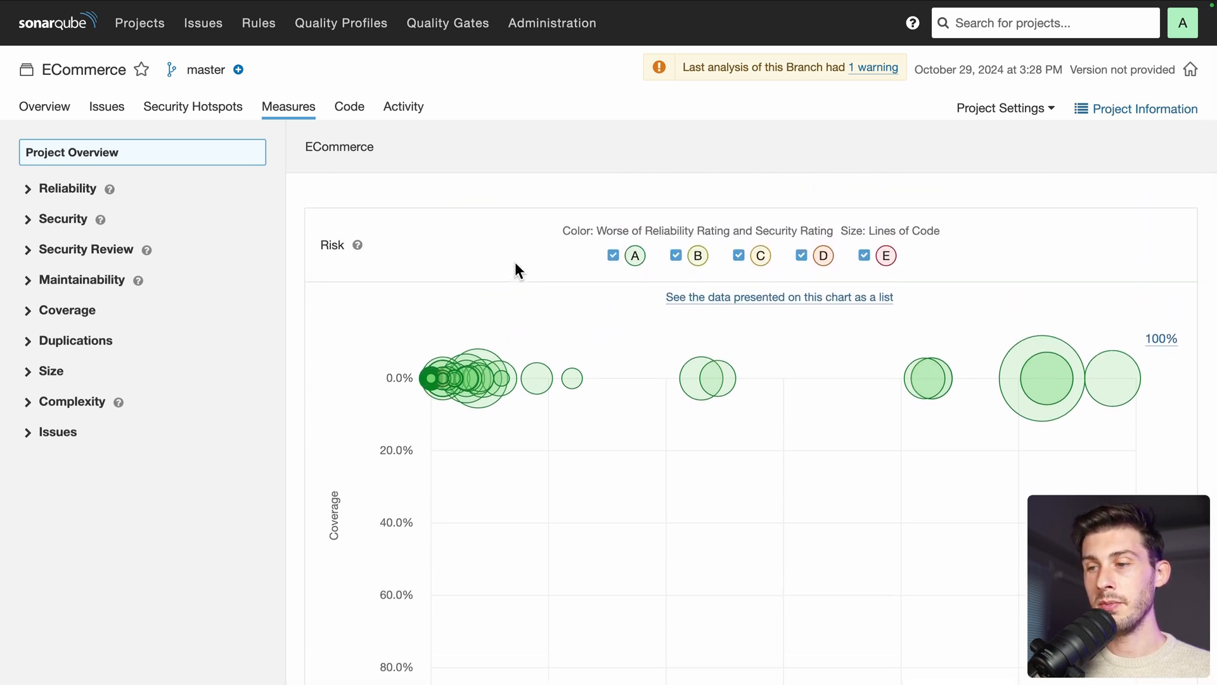
# - Hide the A-rated files in the risk chart and open the source of the E-rated file conf.py
pyautogui.click(613, 256)
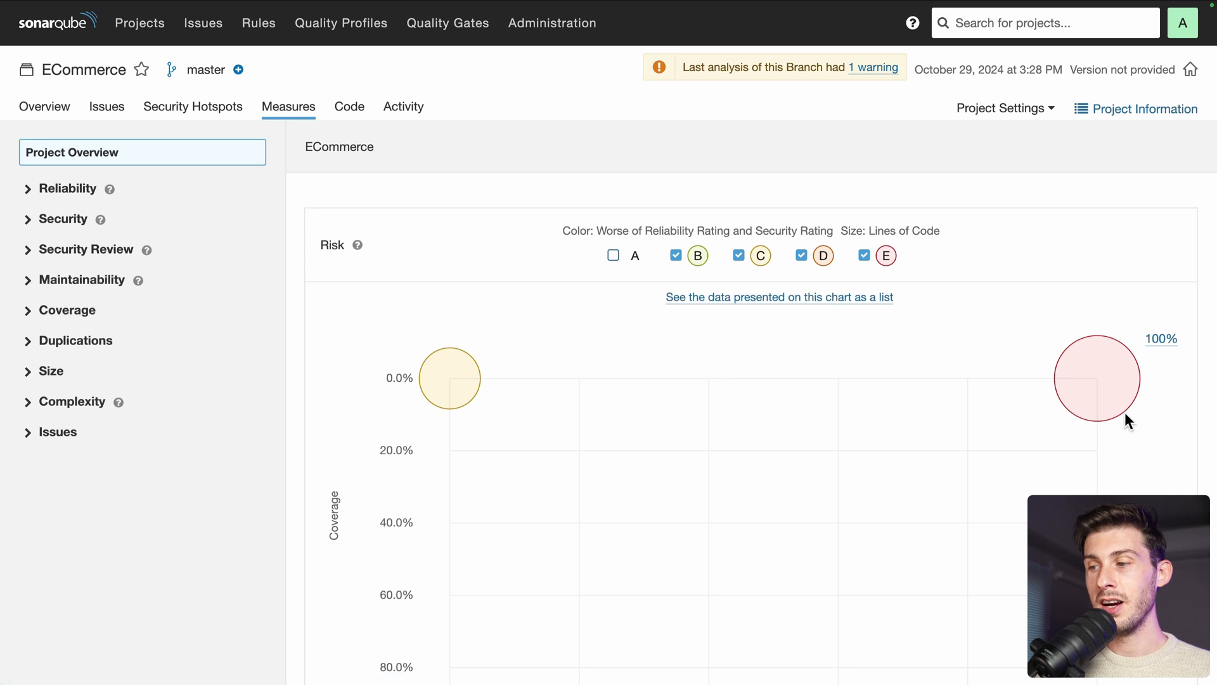
pyautogui.moveTo(1111, 358)
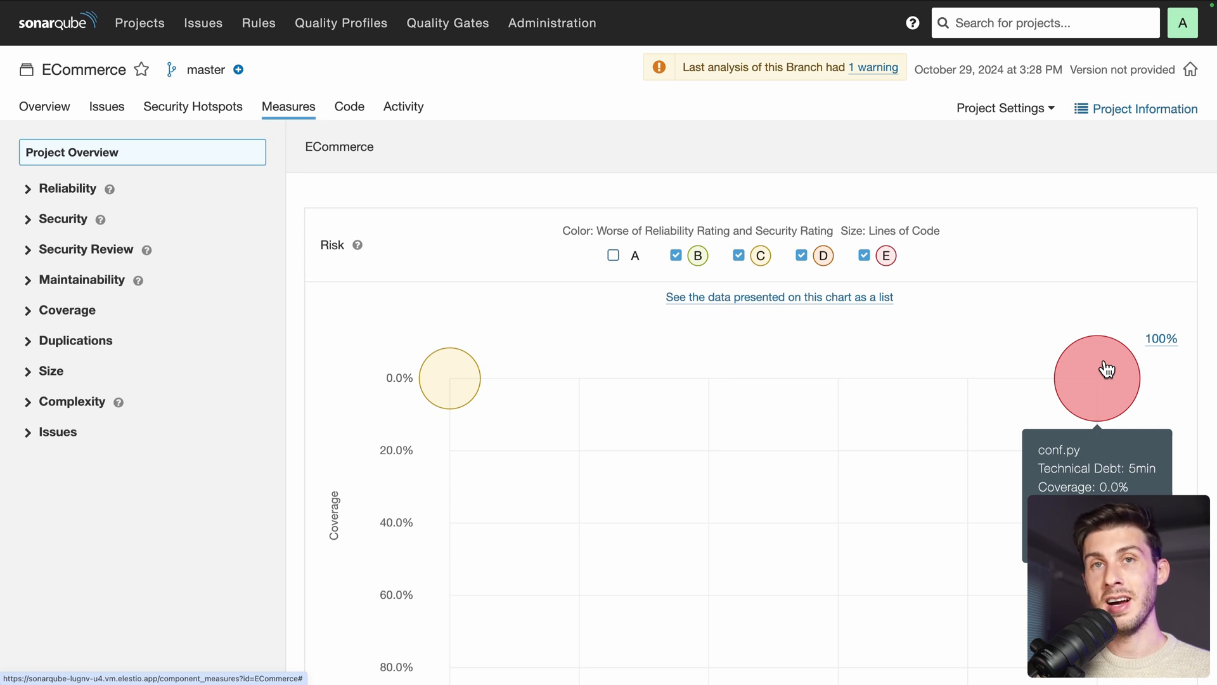
pyautogui.click(1105, 363)
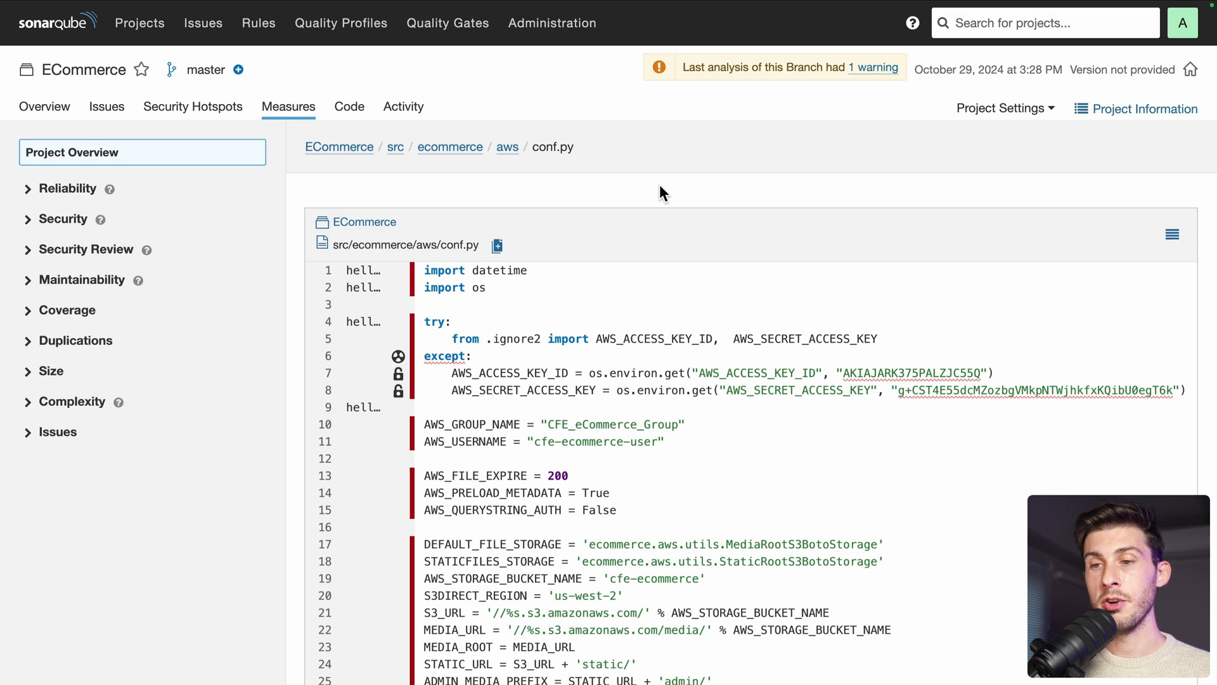
# - Return to the project overview, then open the quality gates and examine the Sonar way conditions on new code
pyautogui.click(46, 109)
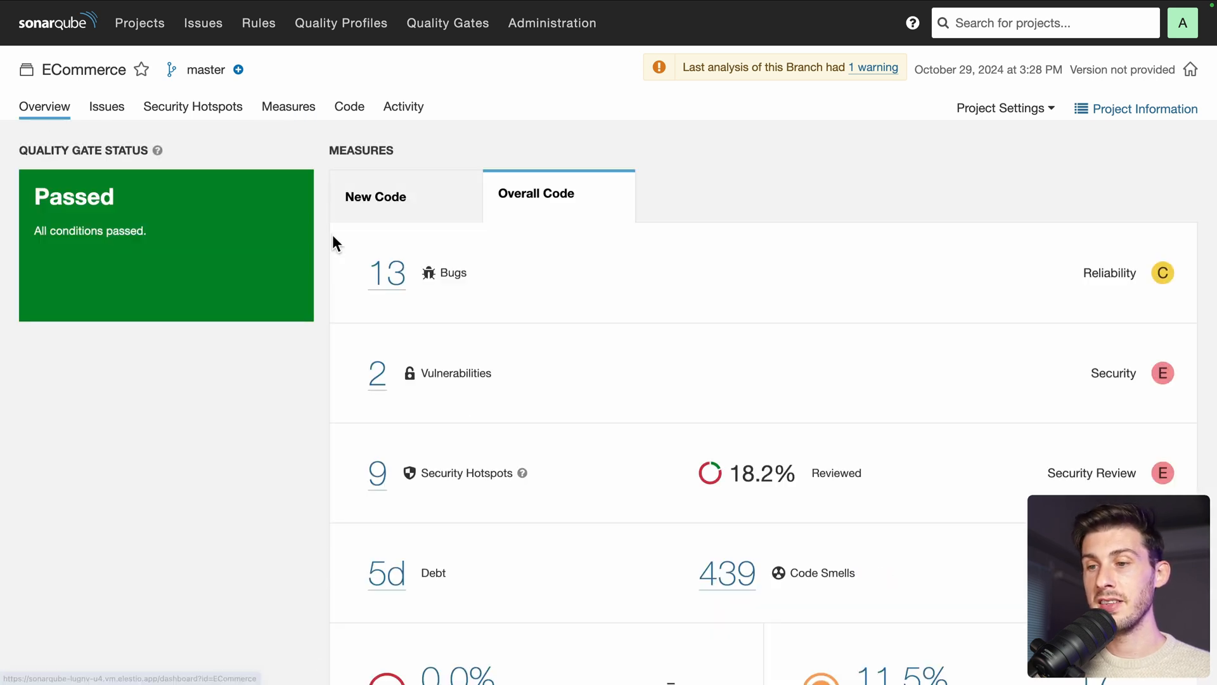
pyautogui.click(444, 35)
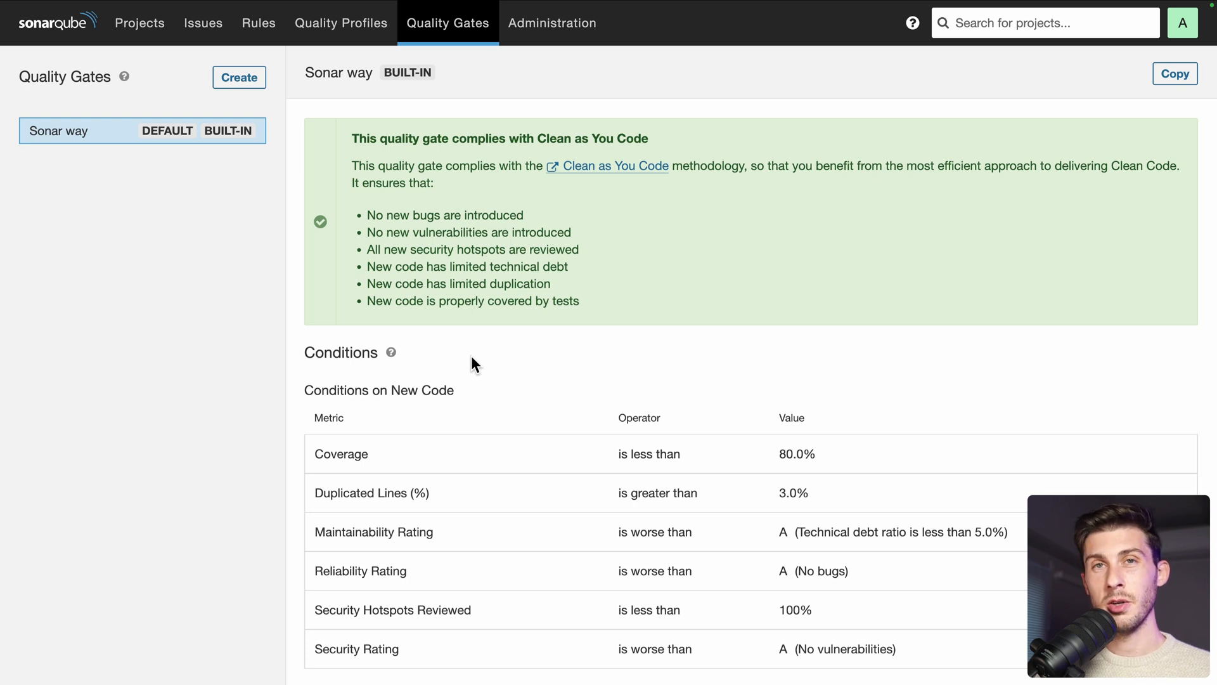
pyautogui.scroll(-3, 472, 357)
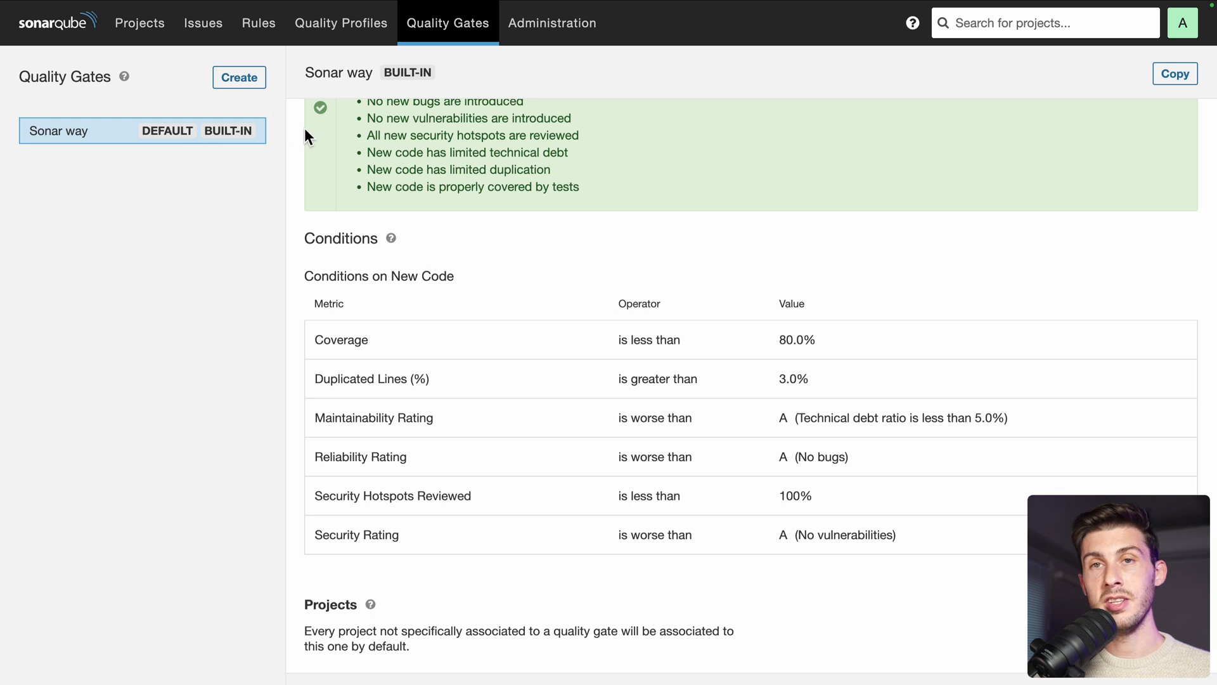
pyautogui.click(412, 340)
pyautogui.moveTo(315, 417); pyautogui.dragTo(429, 413)
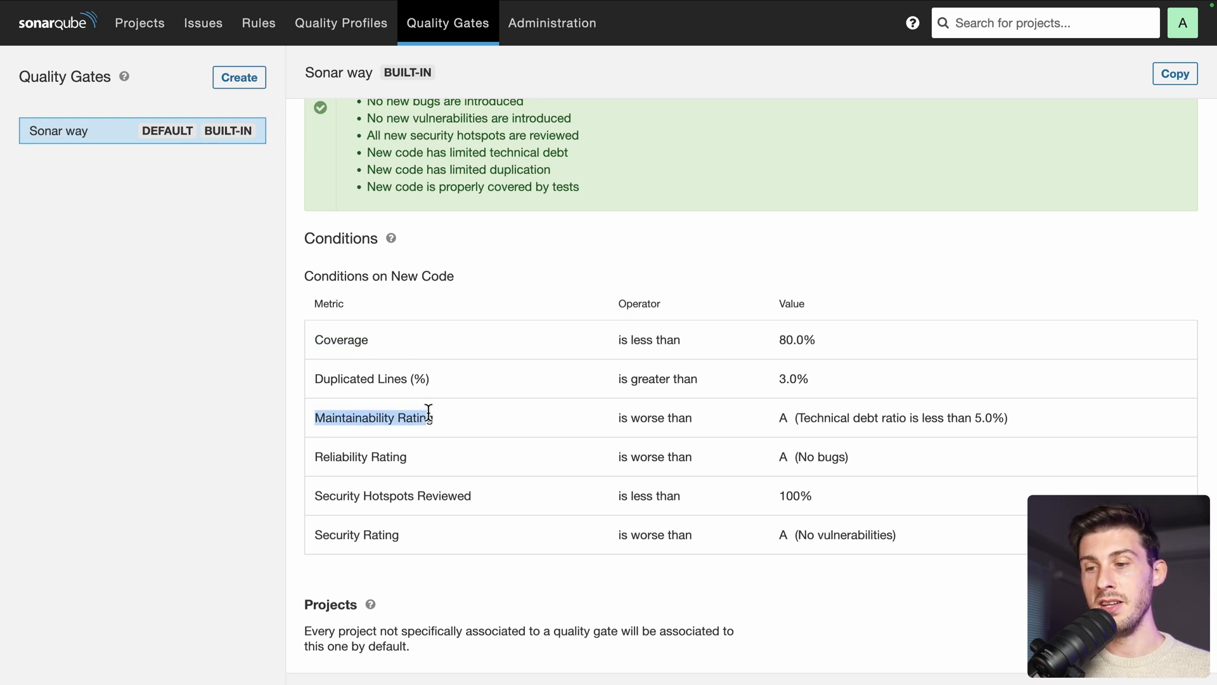
pyautogui.click(542, 416)
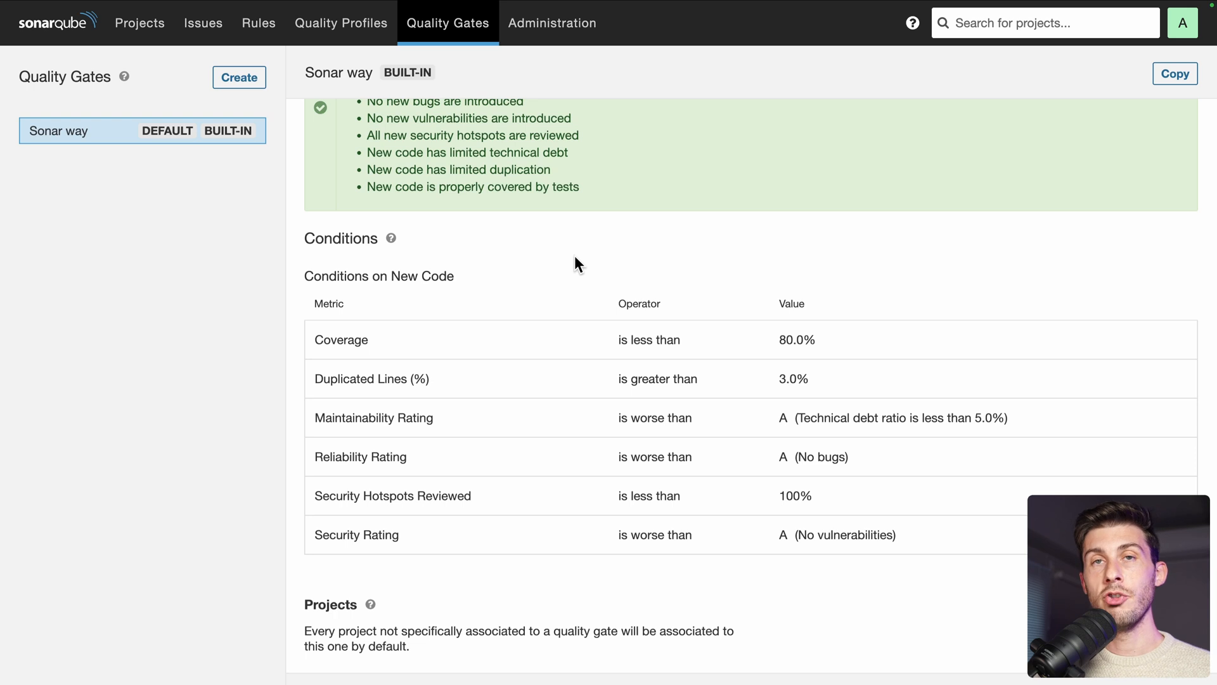
# - Open the list of all projects and view the available options for creating a project
pyautogui.click(129, 31)
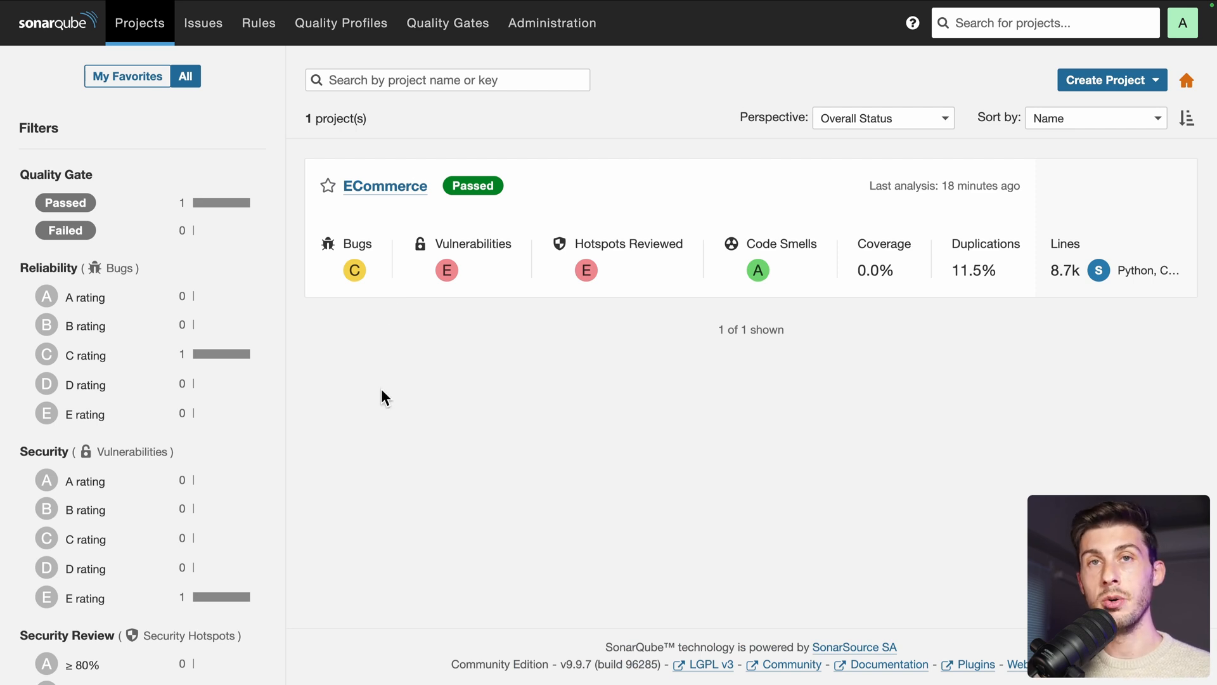
pyautogui.click(1066, 86)
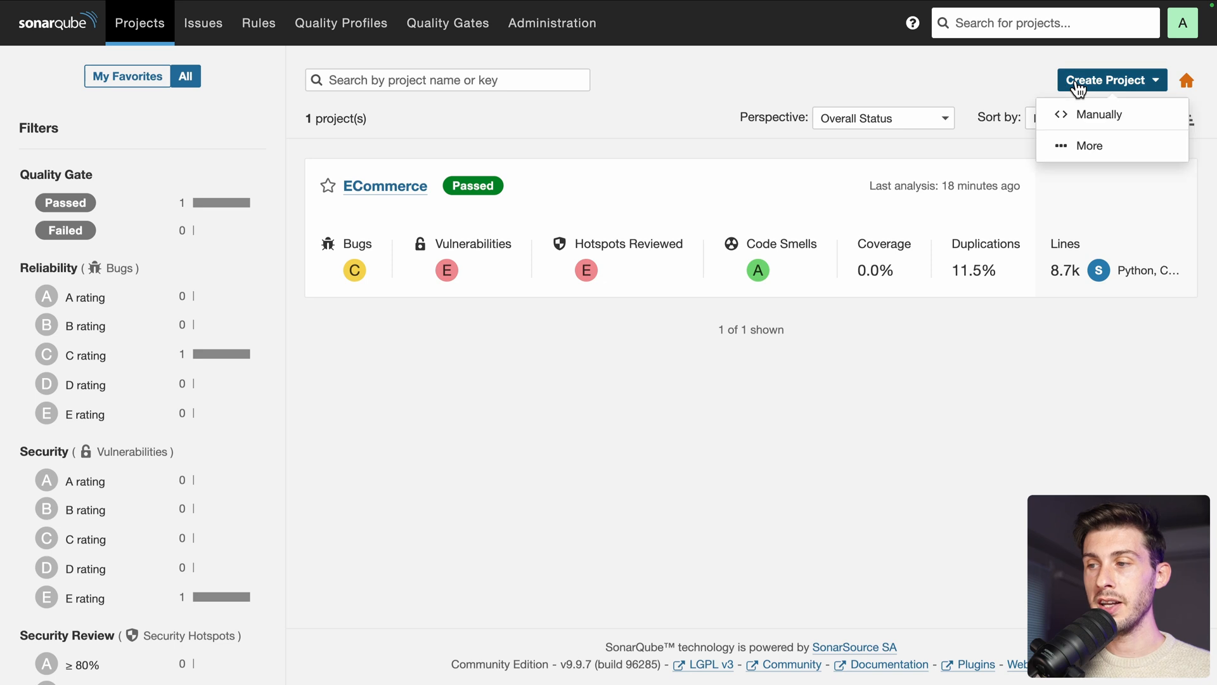
pyautogui.click(468, 318)
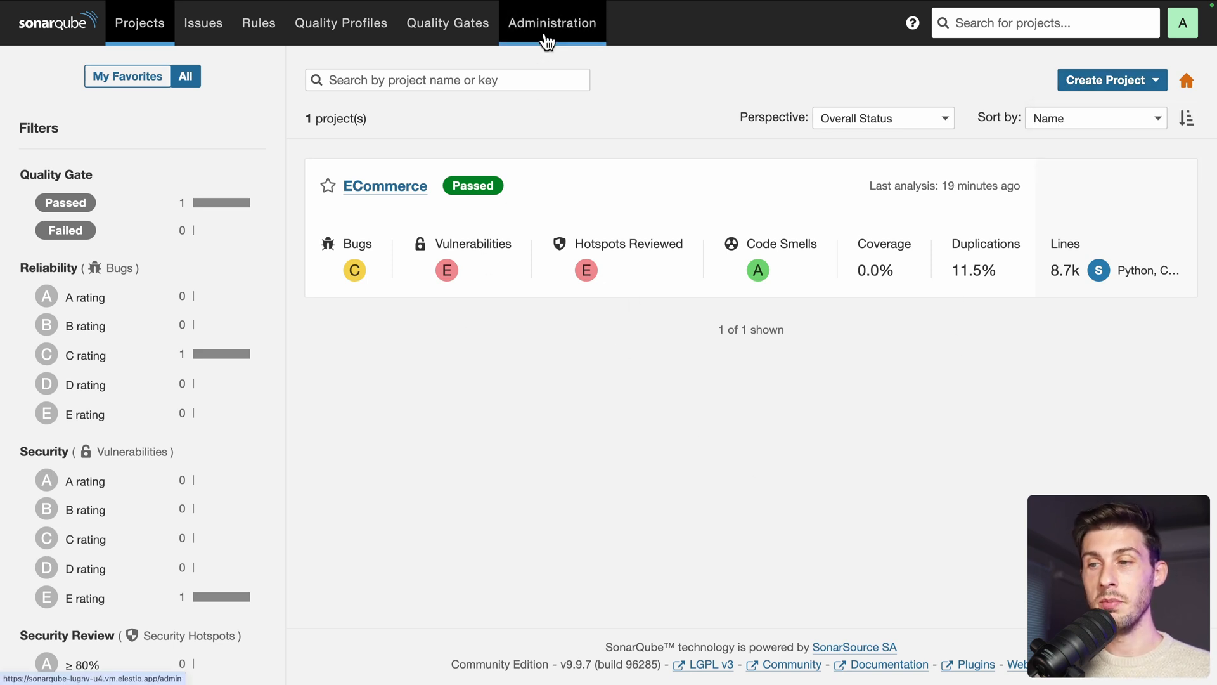
# - Open the instance's user administration, view the form for creating a user and cancel it
pyautogui.click(547, 41)
pyautogui.click(143, 108)
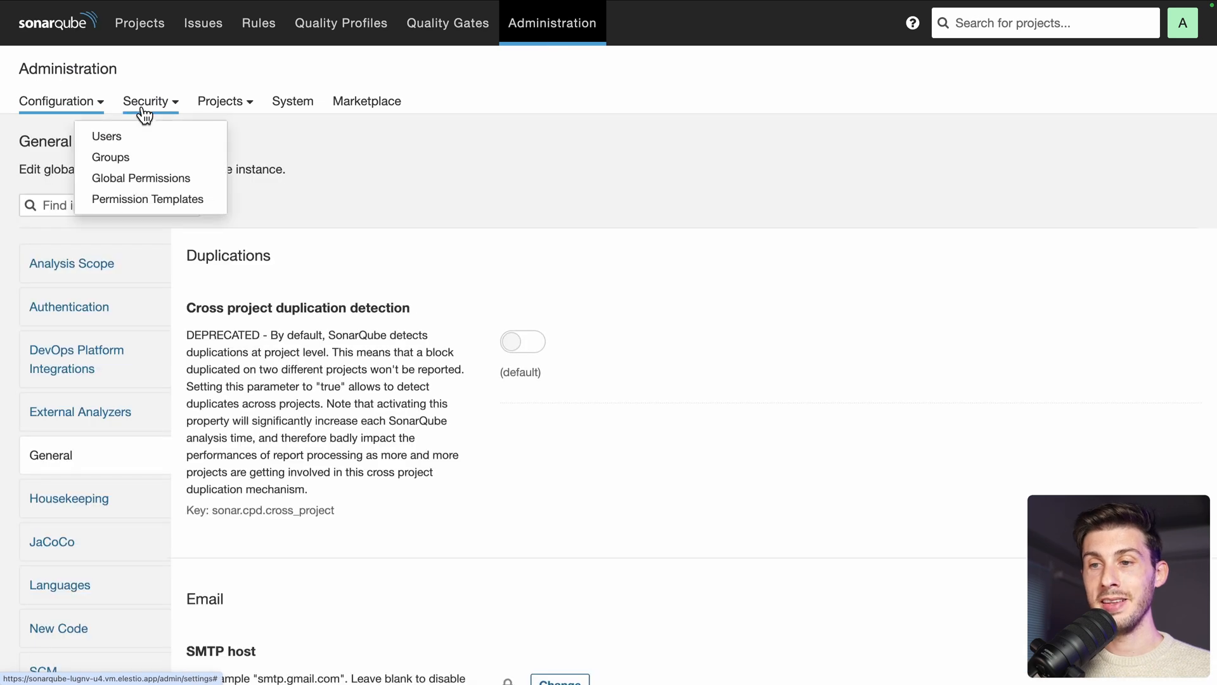
pyautogui.click(114, 135)
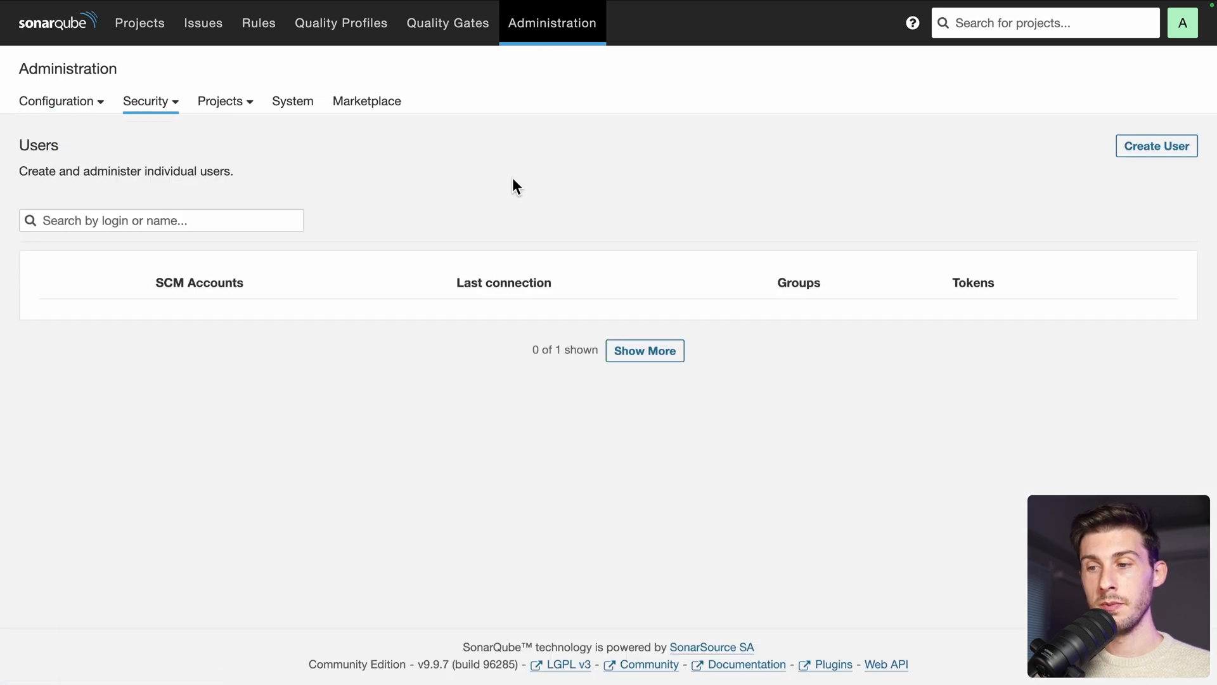
pyautogui.click(1155, 149)
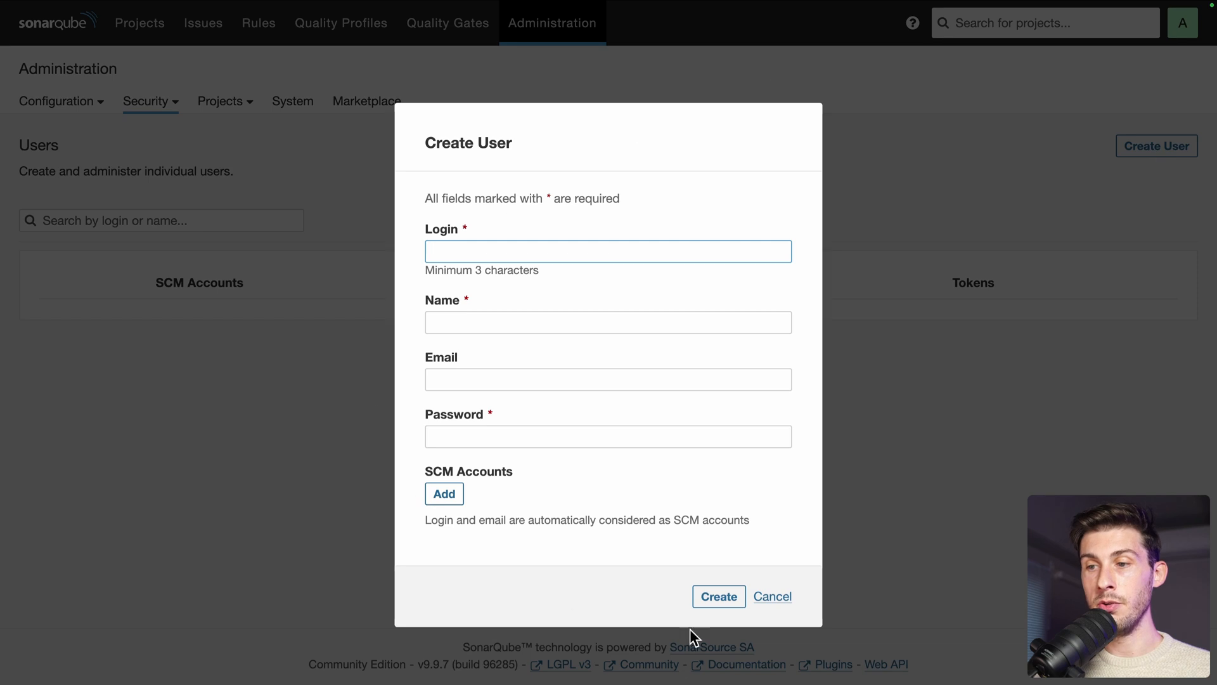
pyautogui.click(782, 599)
# - Open the instance's user groups, then switch to the SonarQube 10.7 documentation homepage and read through it
pyautogui.click(146, 103)
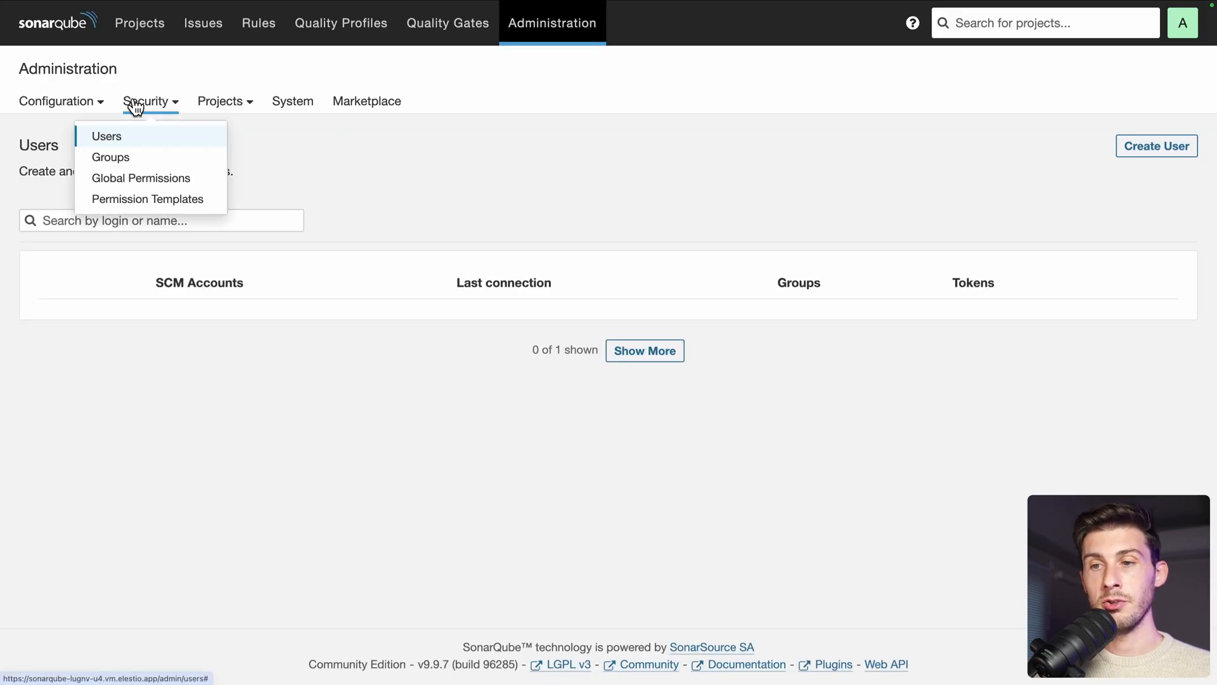
pyautogui.click(112, 156)
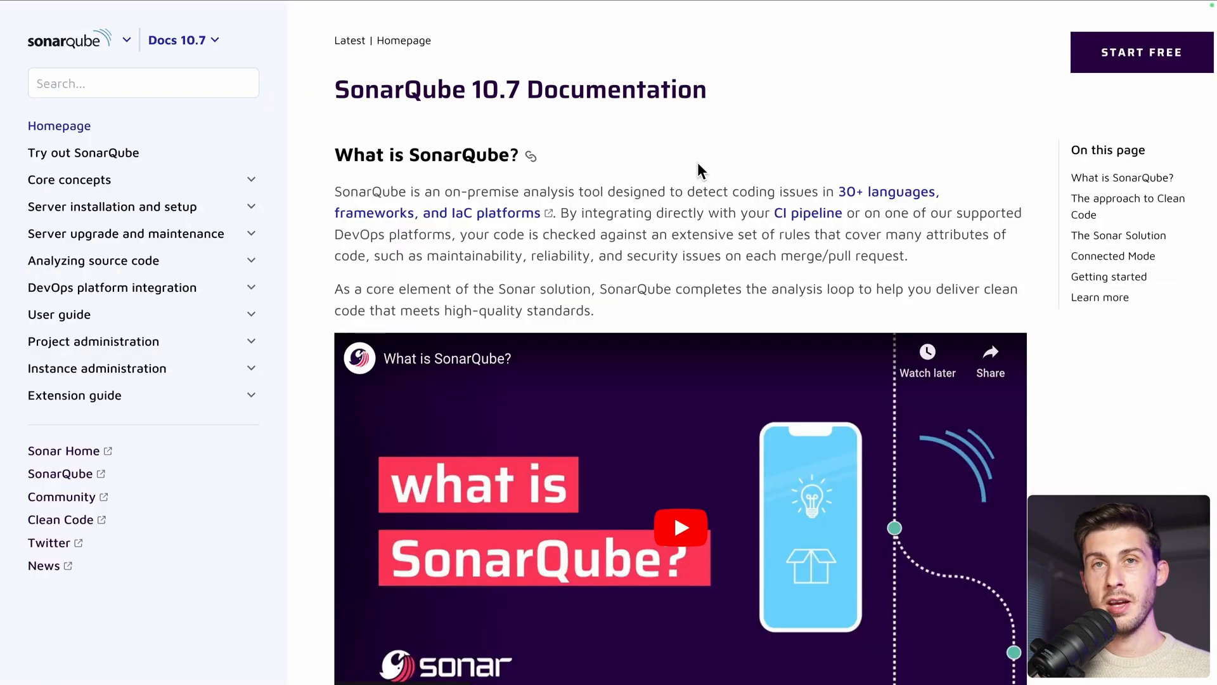
pyautogui.scroll(-8, 699, 170)
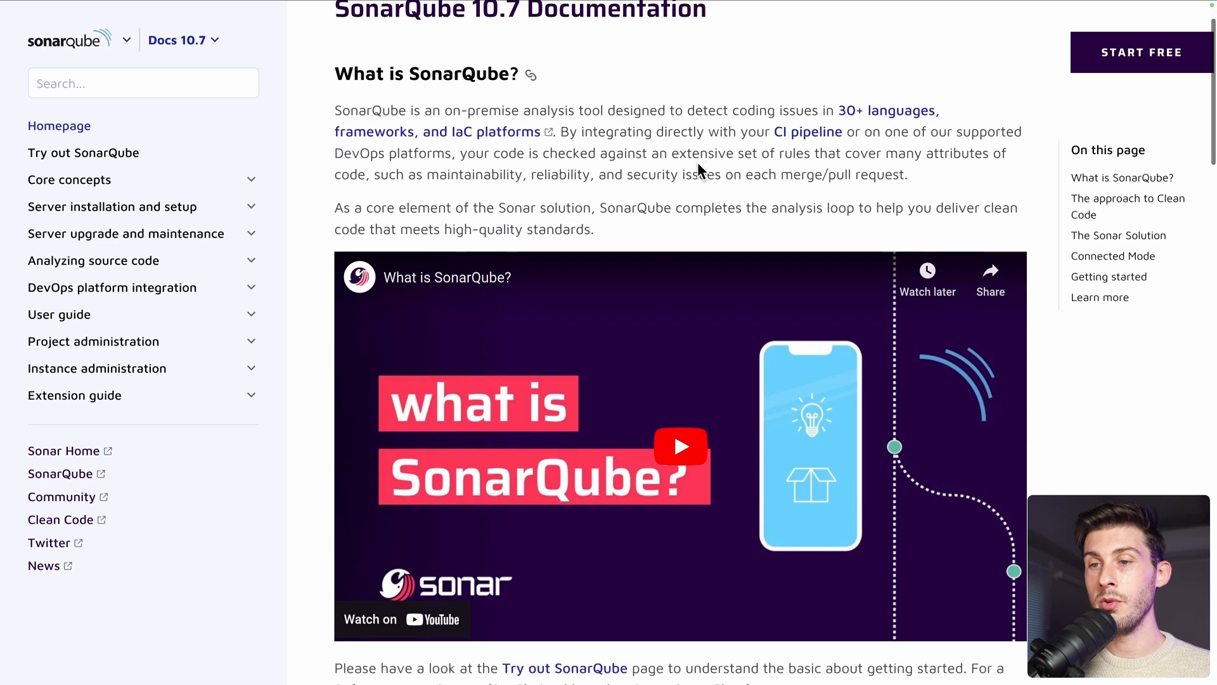